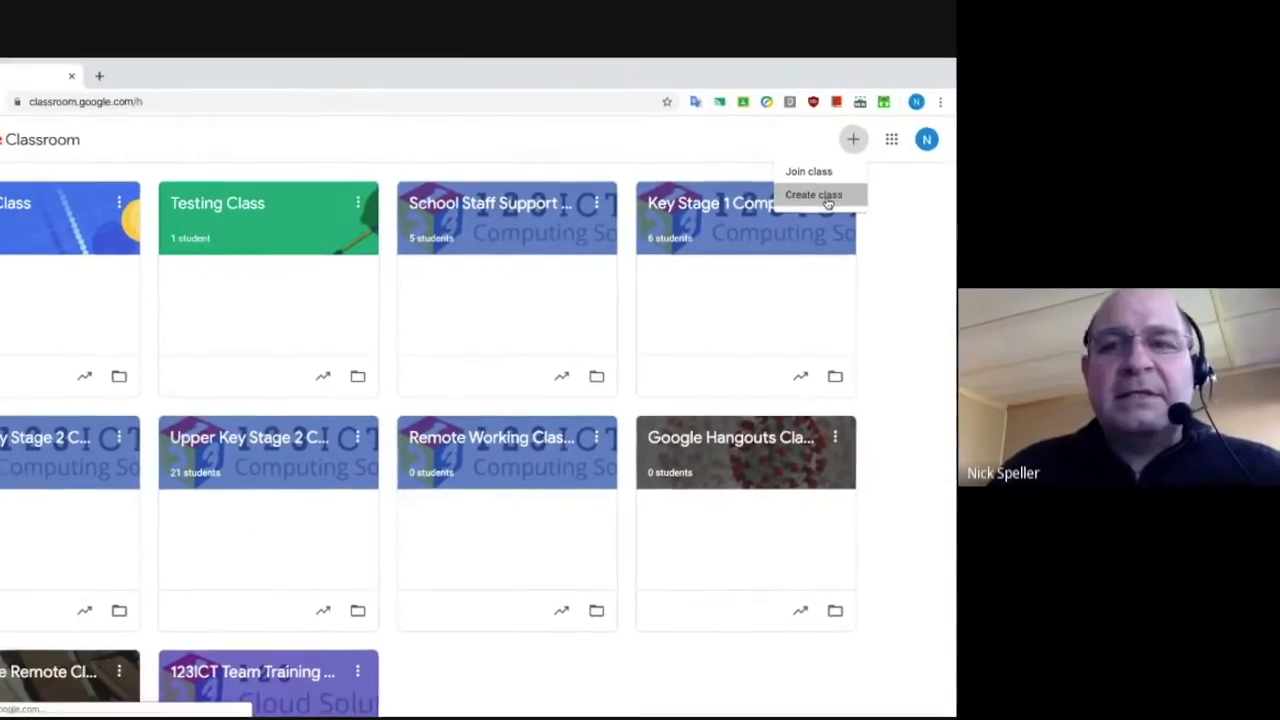
# Create a new class named "Test Class Apr 21", leaving section, subject and room empty.
pyautogui.click(799, 205)
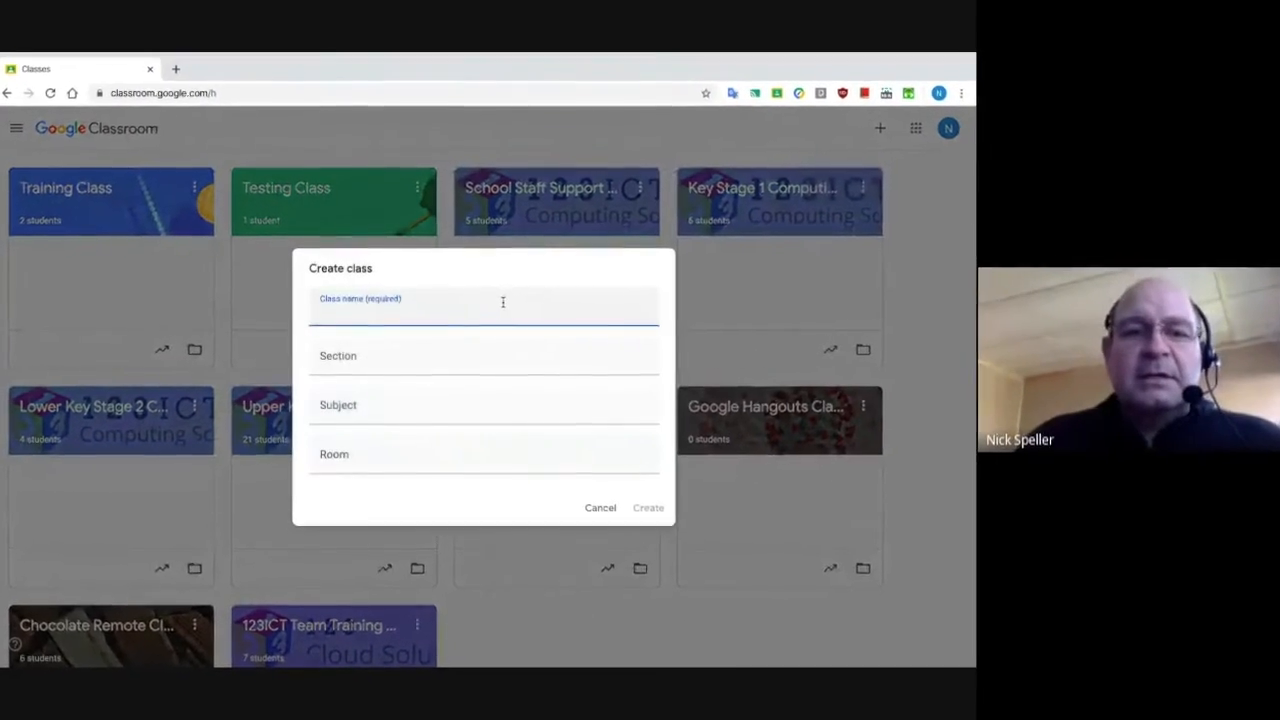
pyautogui.write('Test Class')
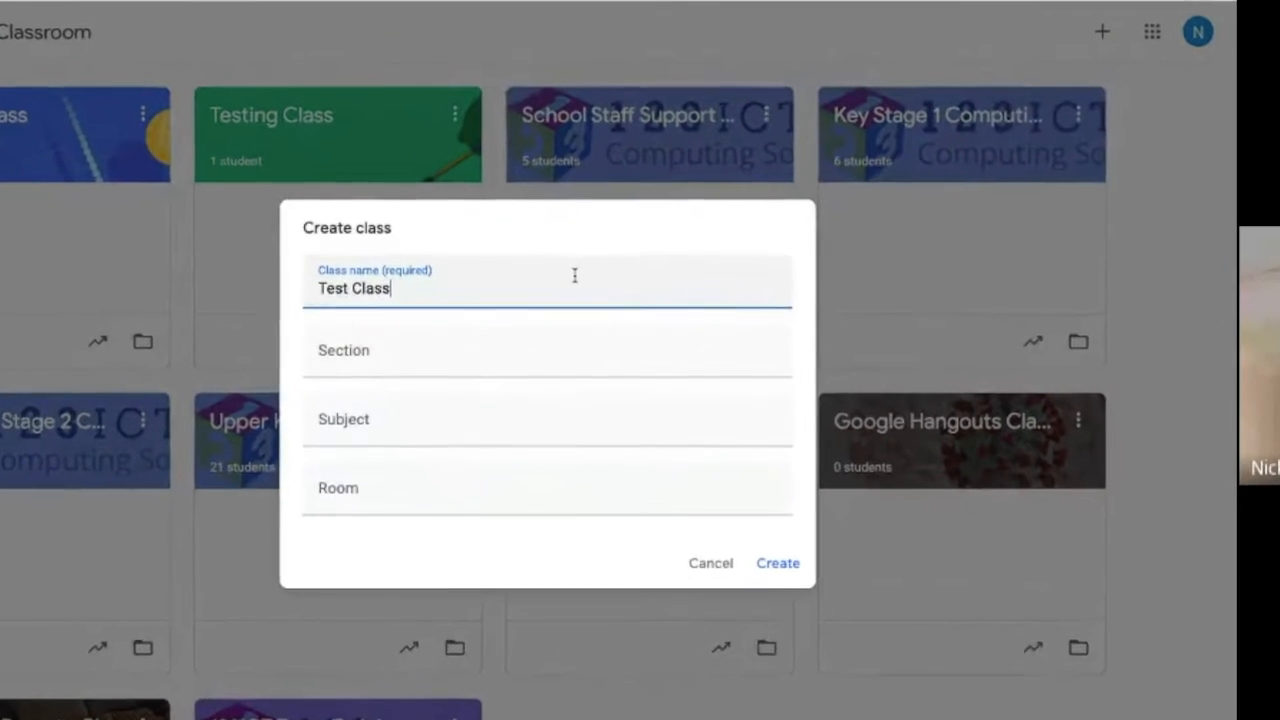
pyautogui.write(' Apr 02')
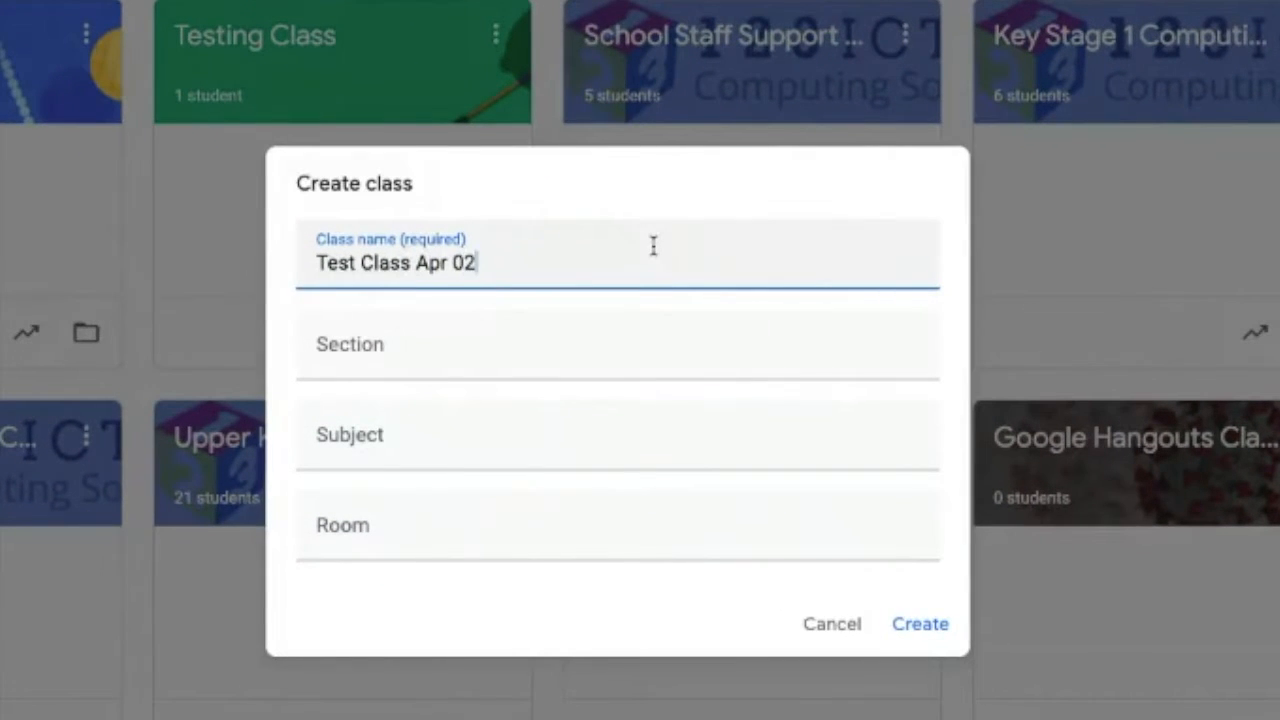
pyautogui.press('BackSpace')
pyautogui.press('BackSpace')
pyautogui.write('21')
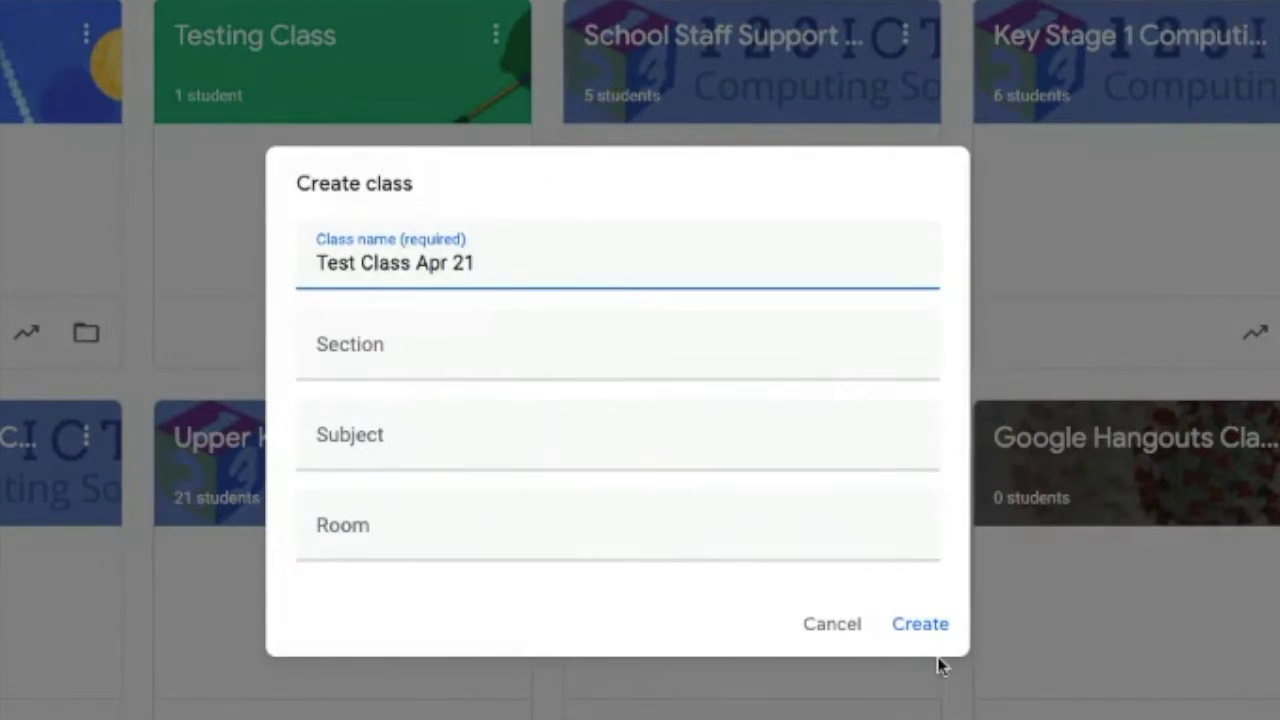
pyautogui.click(920, 624)
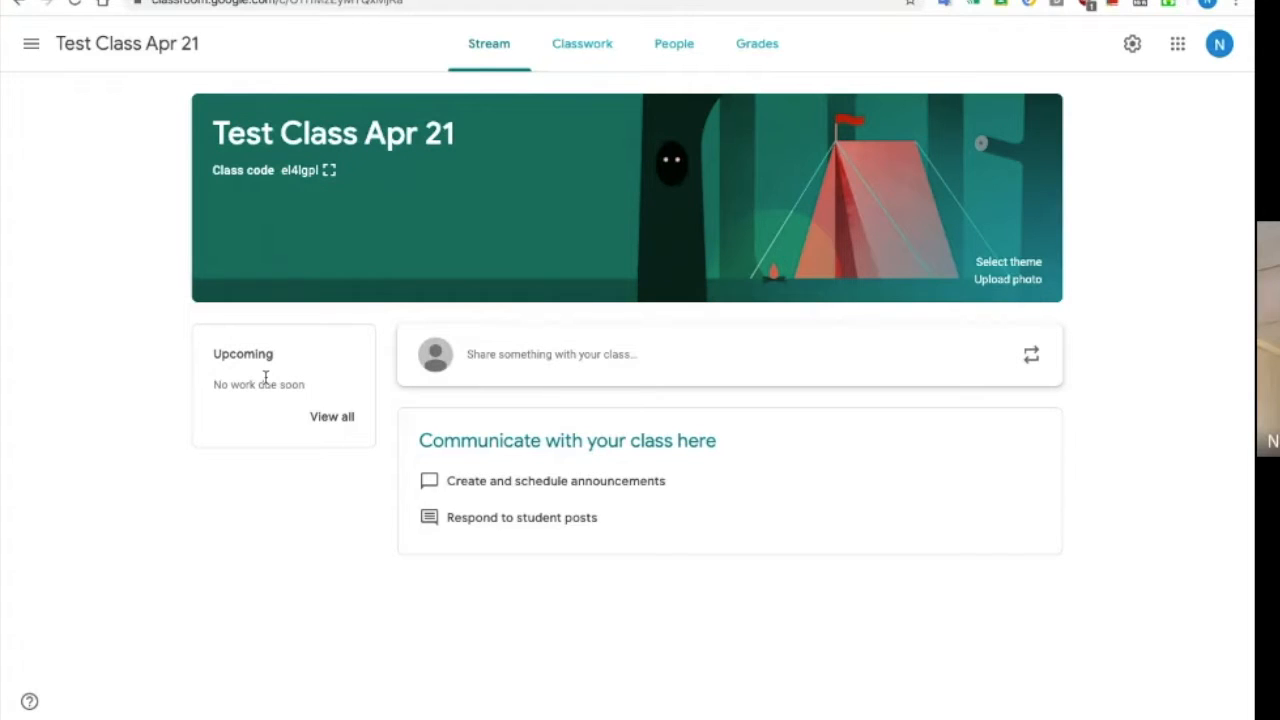
# Look through the new class's Classwork, People and Grades pages and return to its Stream page.
pyautogui.click(610, 64)
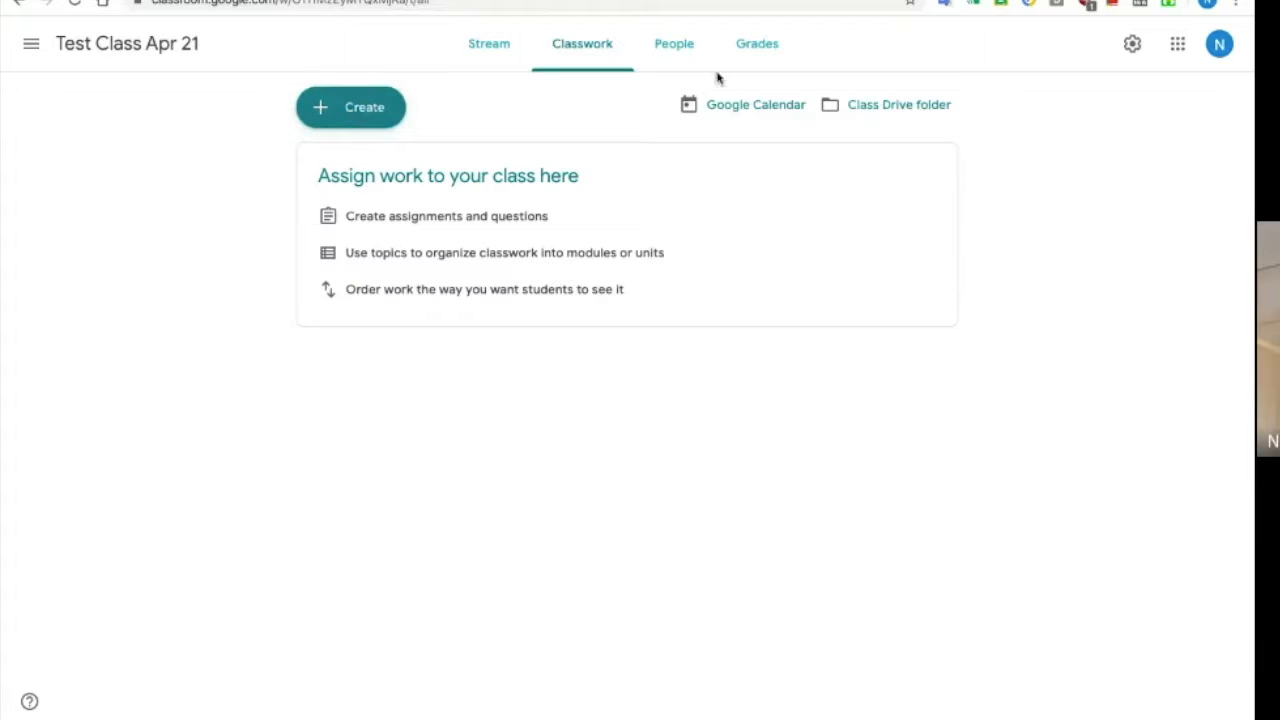
pyautogui.click(687, 60)
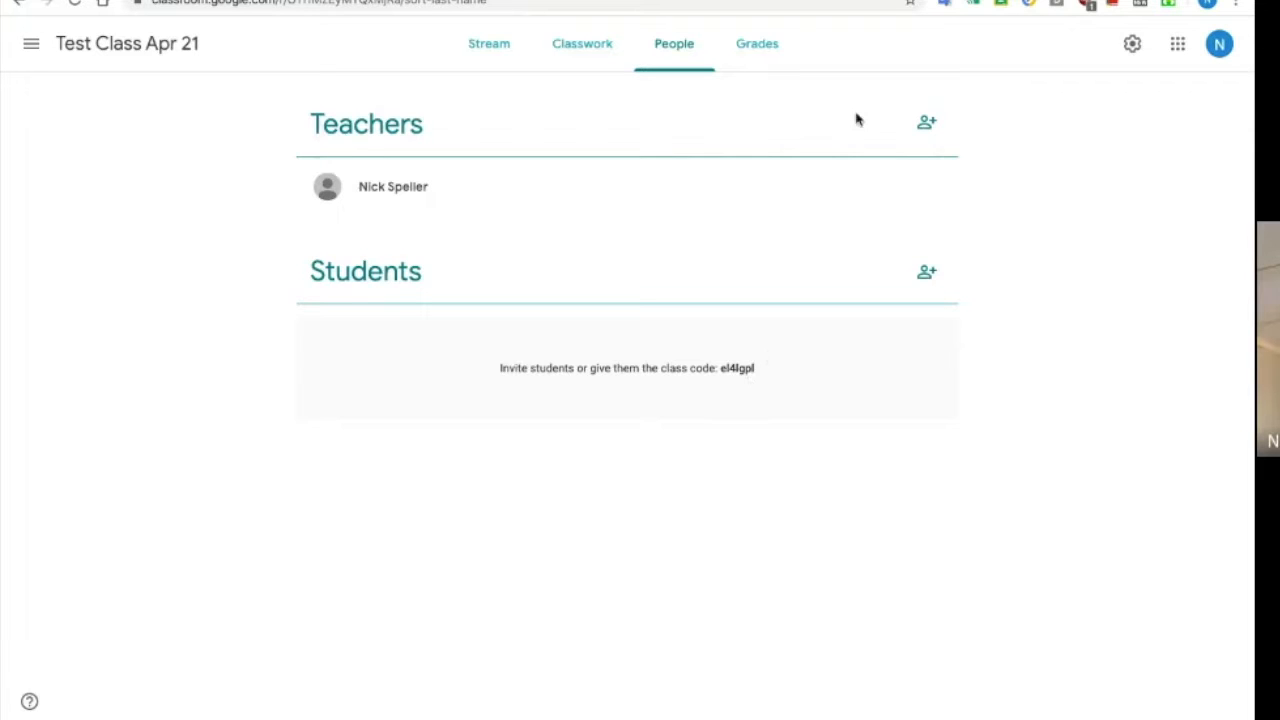
pyautogui.click(770, 55)
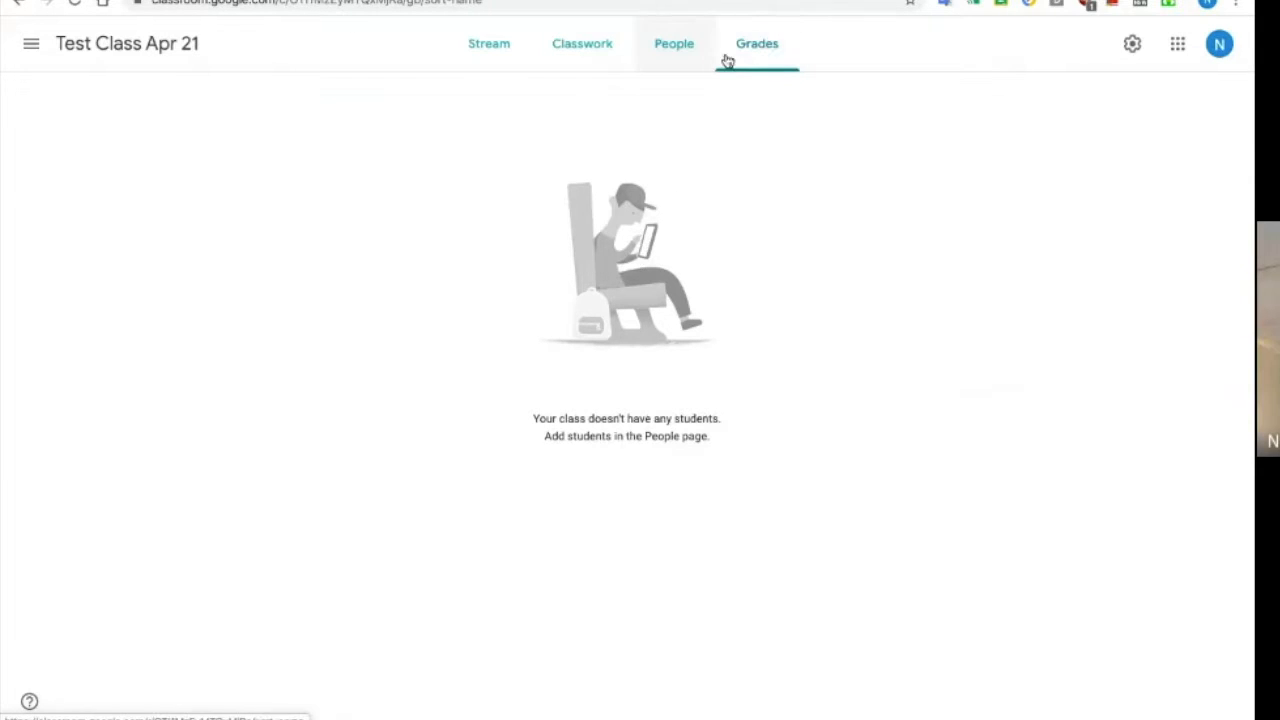
pyautogui.click(516, 66)
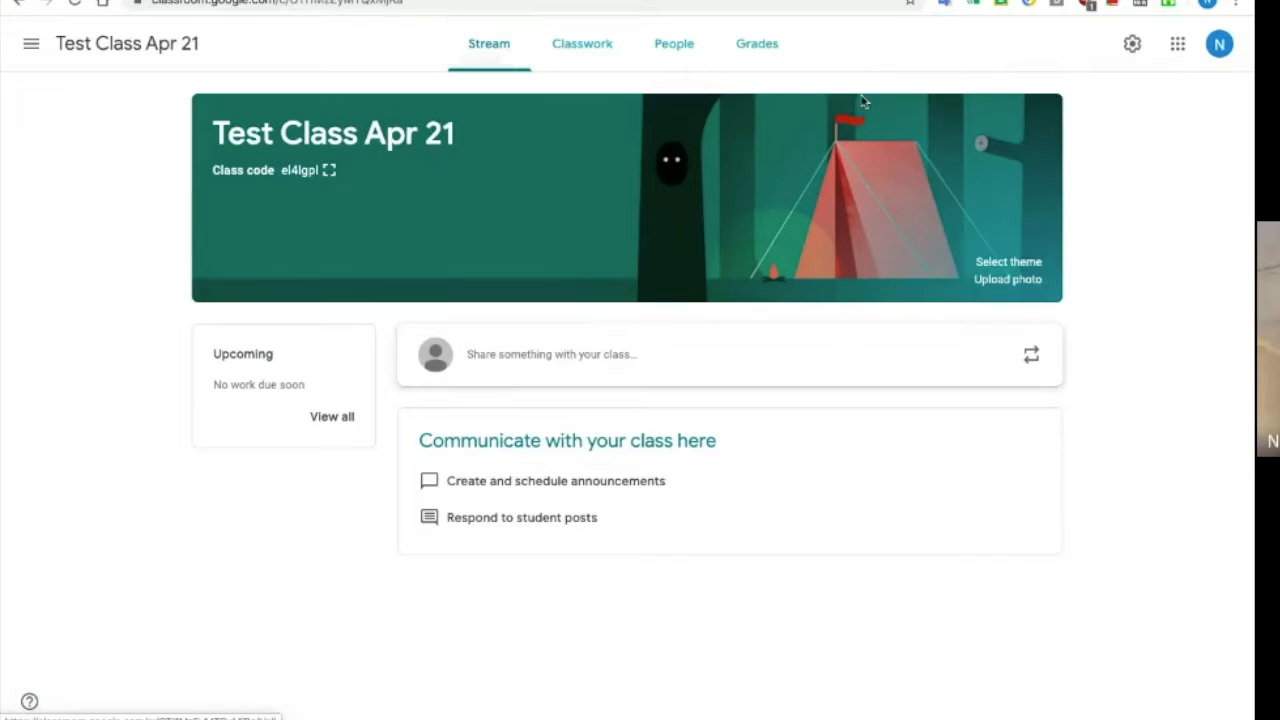
# Open the class settings and view the options available for the class code without choosing one.
pyautogui.click(1133, 47)
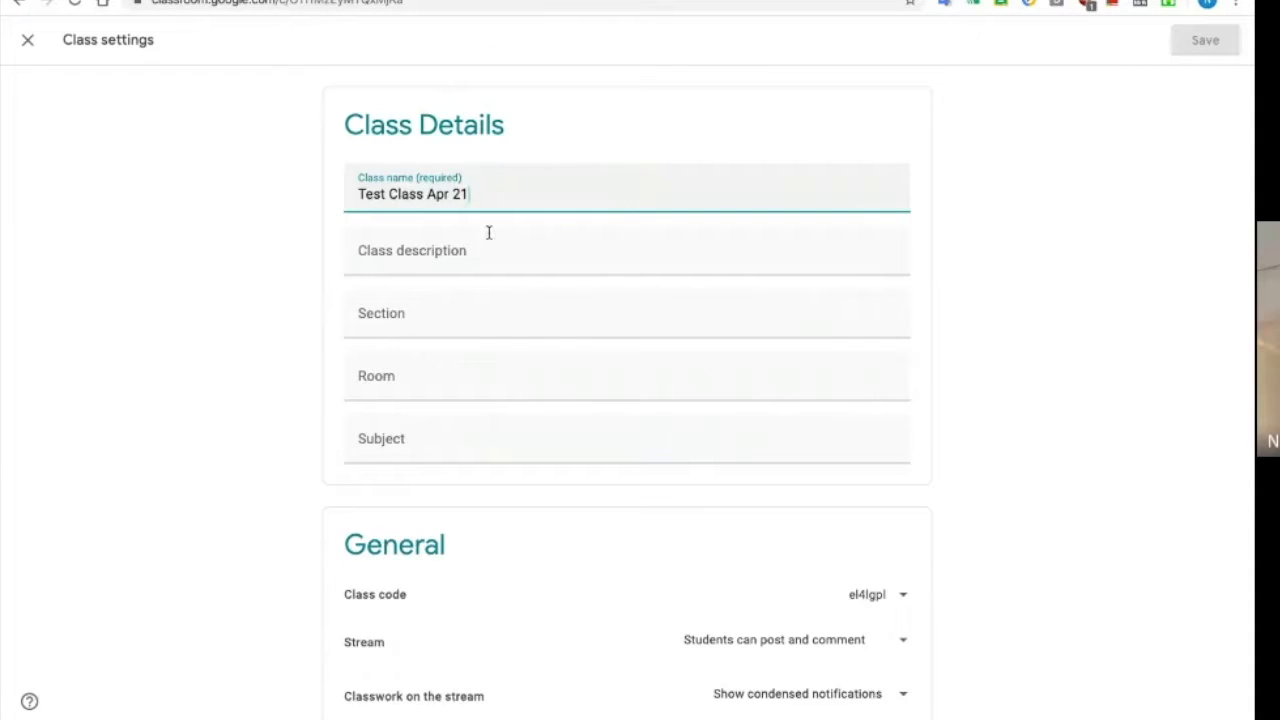
pyautogui.scroll(-3, 537, 420)
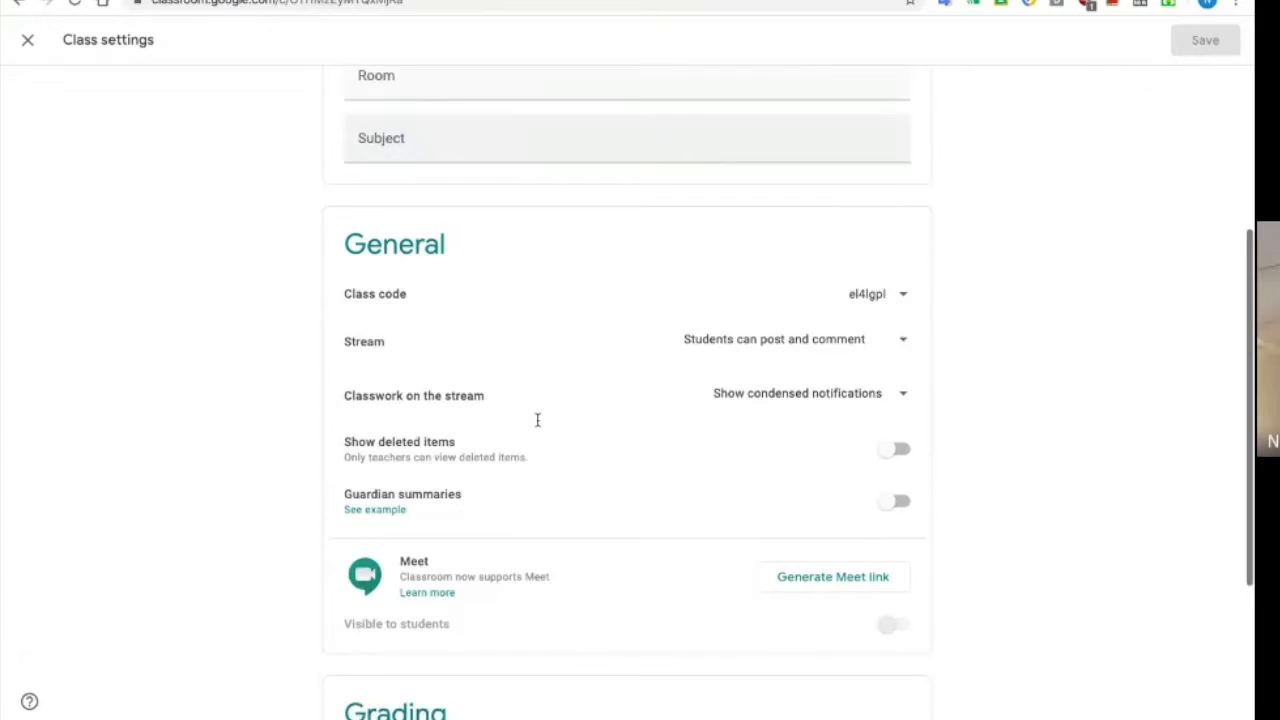
pyautogui.click(897, 286)
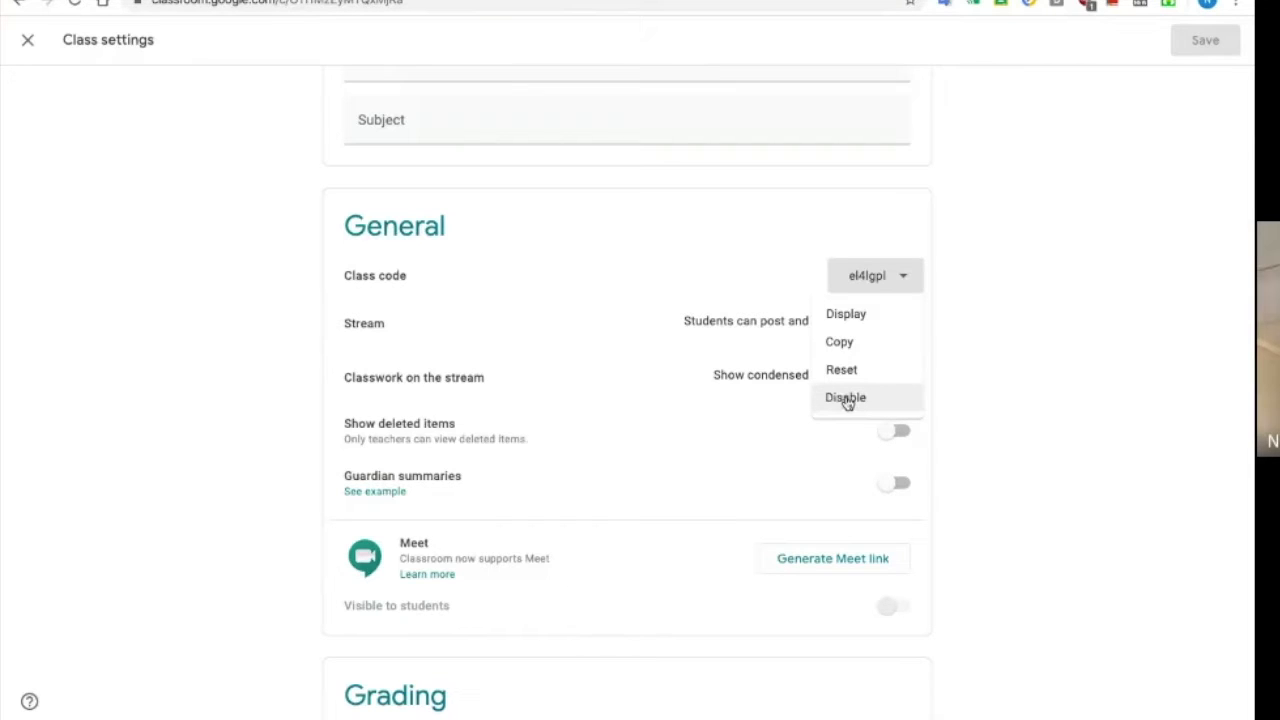
pyautogui.click(955, 332)
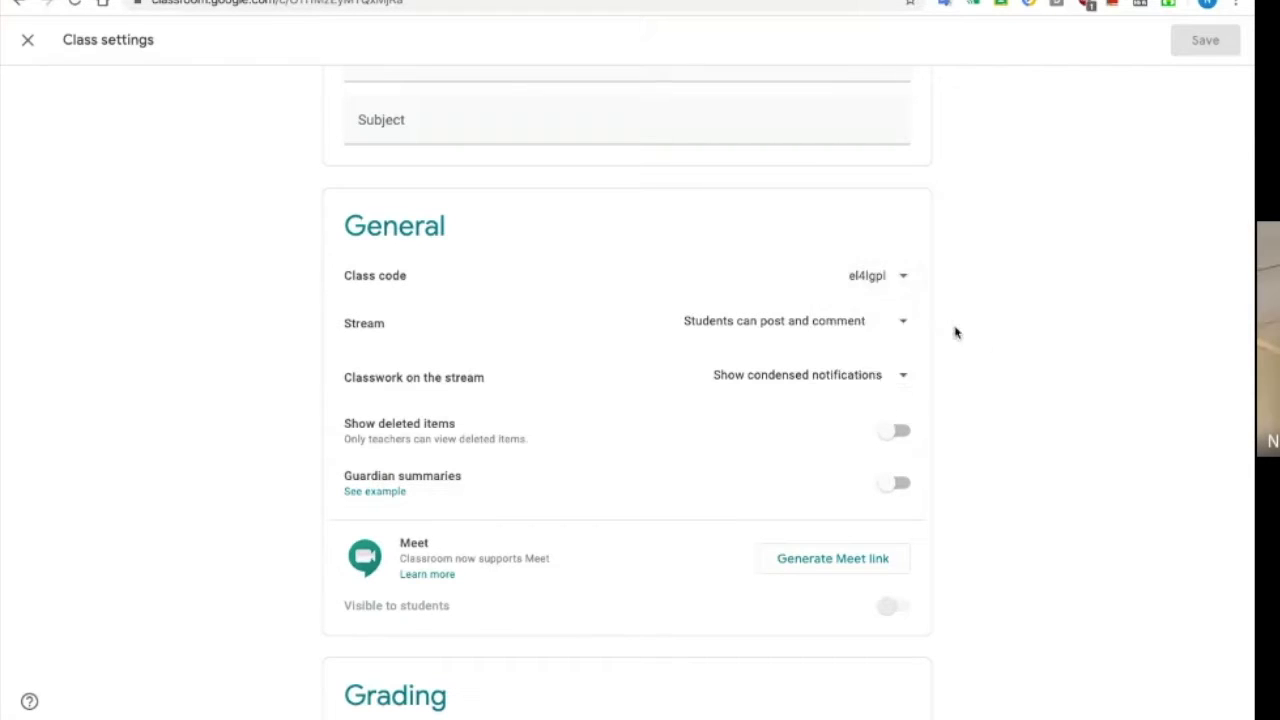
# Set the Stream permission to "Only teachers can post or comment" and review the alternative choices.
pyautogui.click(904, 324)
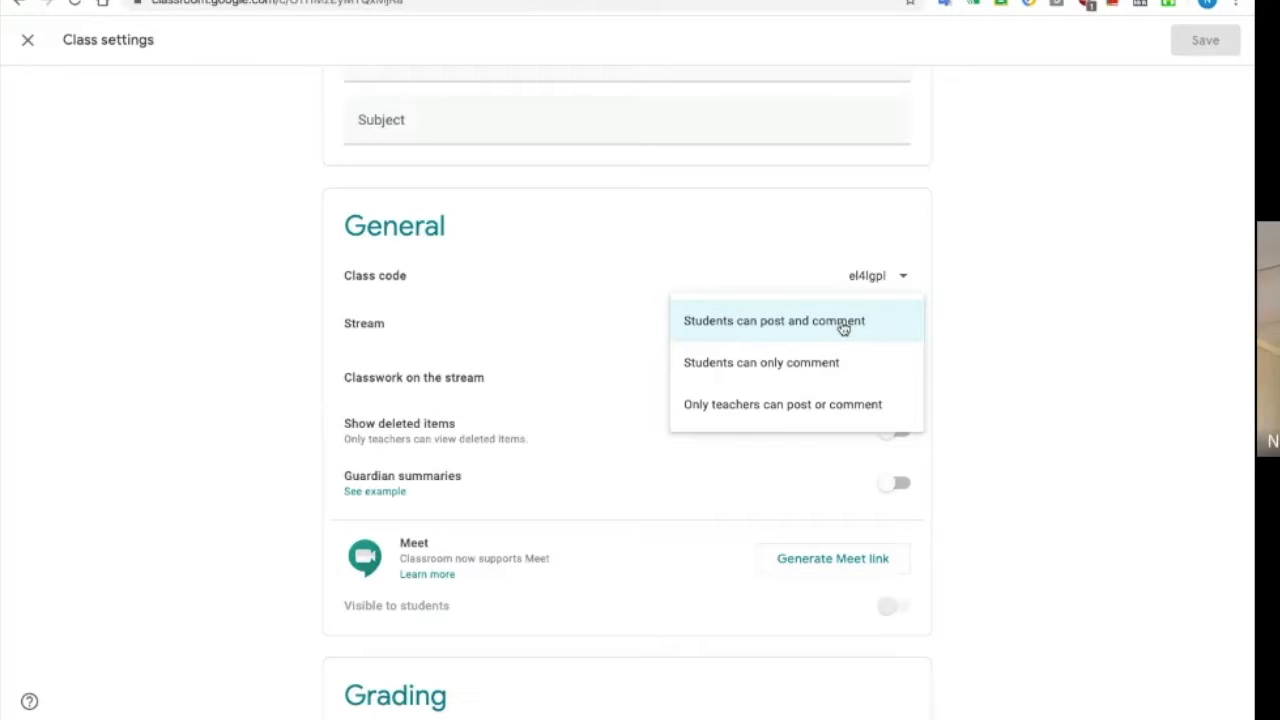
pyautogui.click(796, 419)
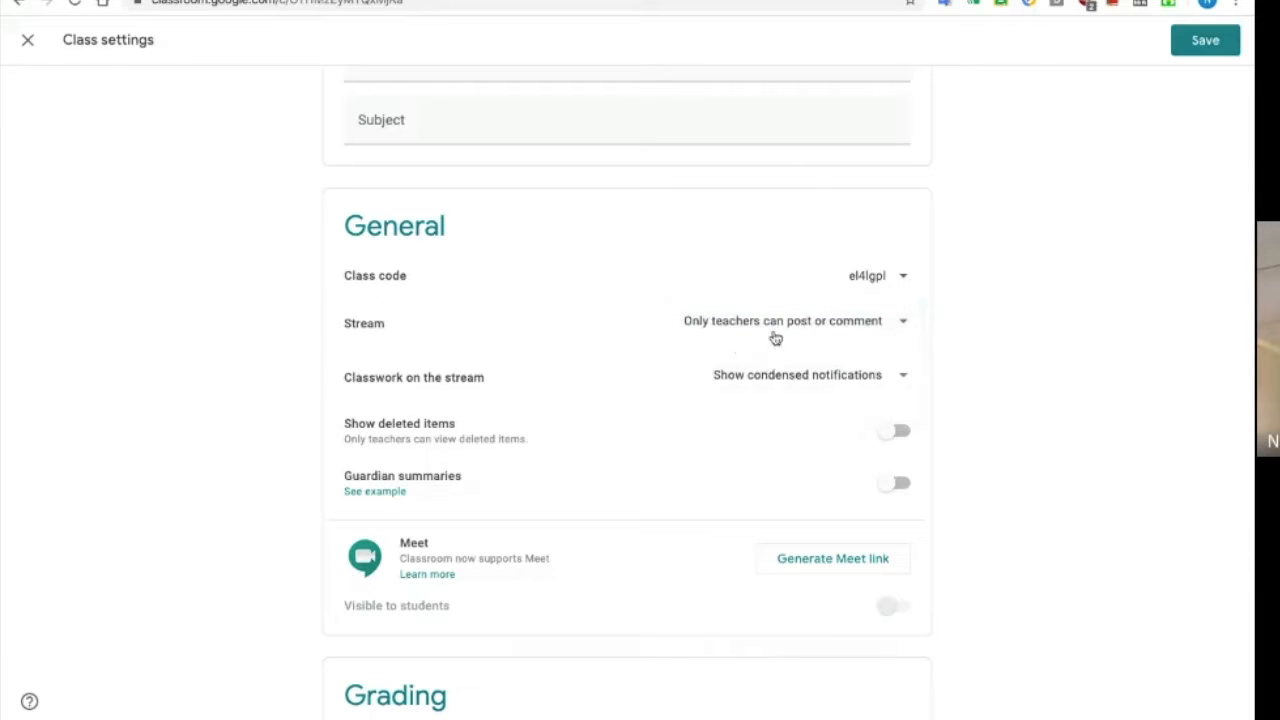
pyautogui.click(869, 331)
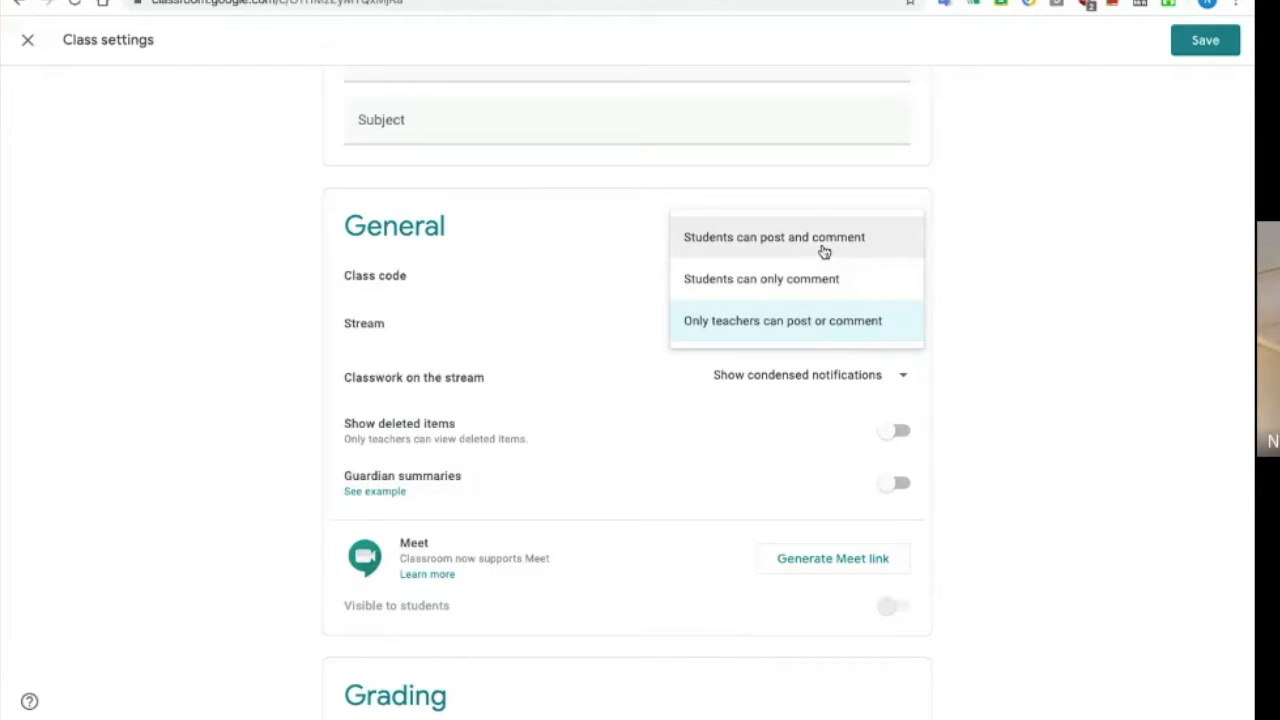
pyautogui.click(765, 408)
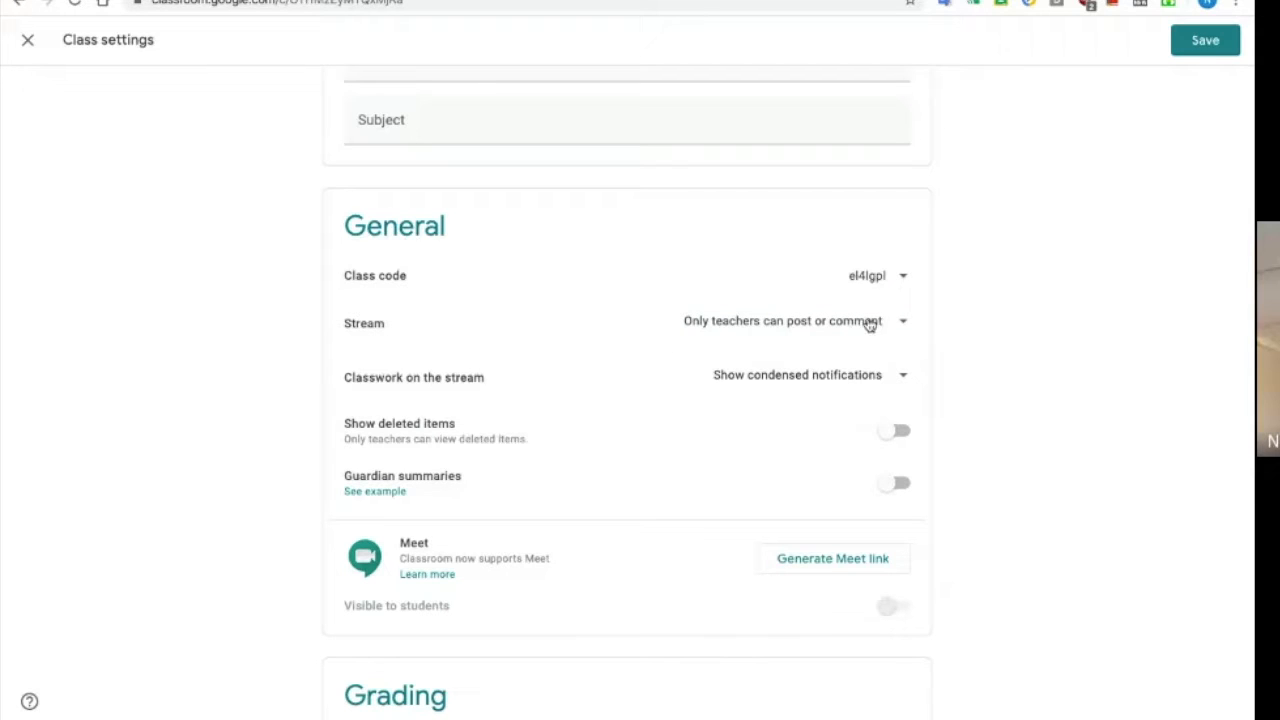
pyautogui.click(871, 323)
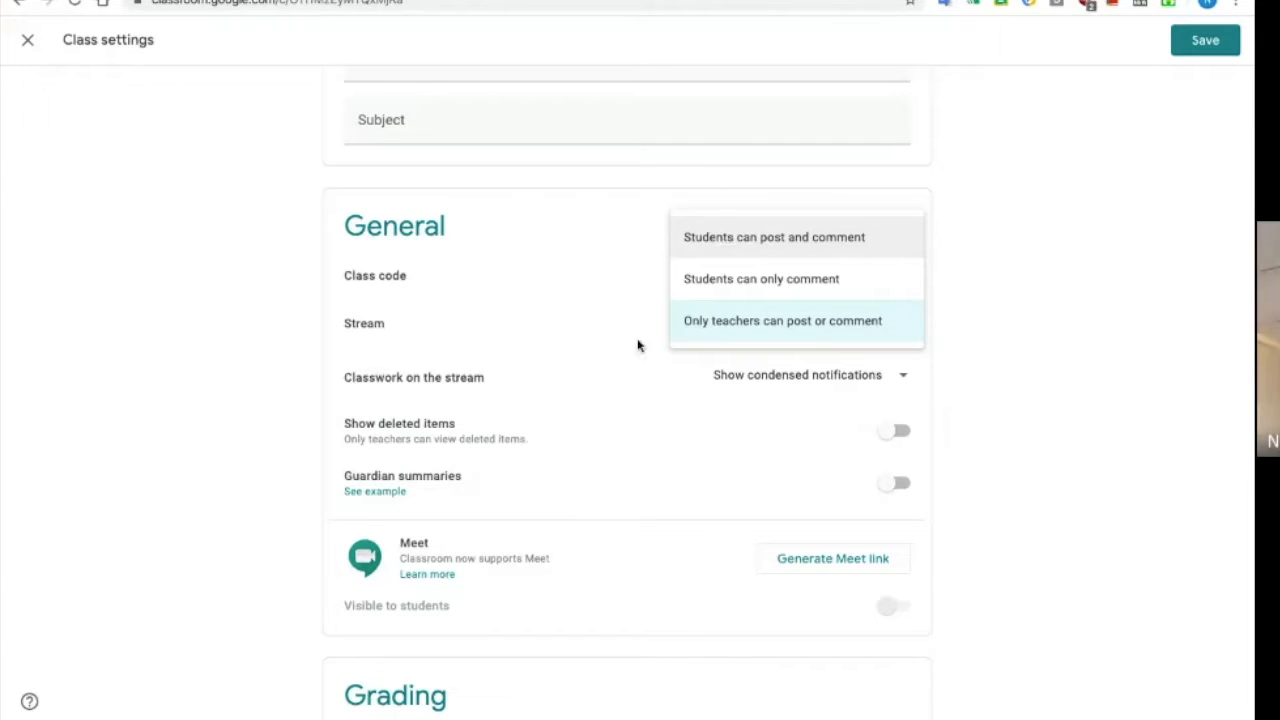
pyautogui.click(782, 418)
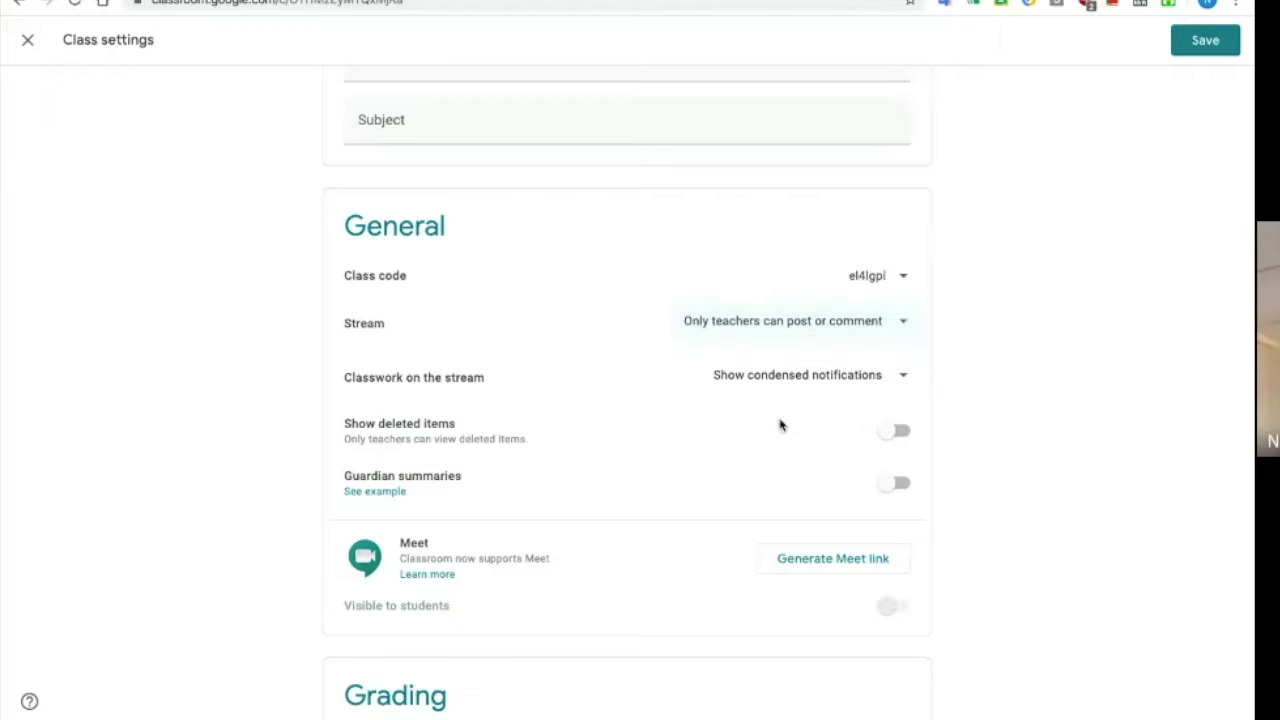
# Review the classwork notification choices and the remaining general and grading settings, and save the class settings.
pyautogui.click(893, 386)
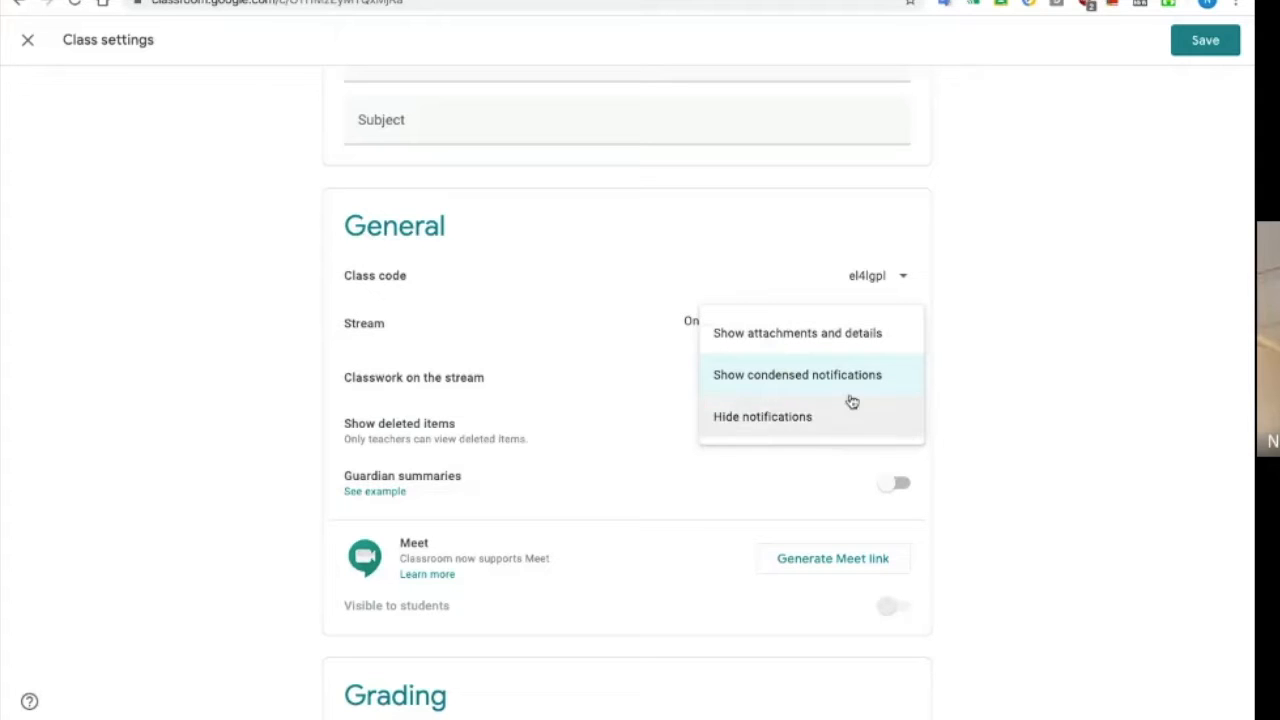
pyautogui.click(598, 437)
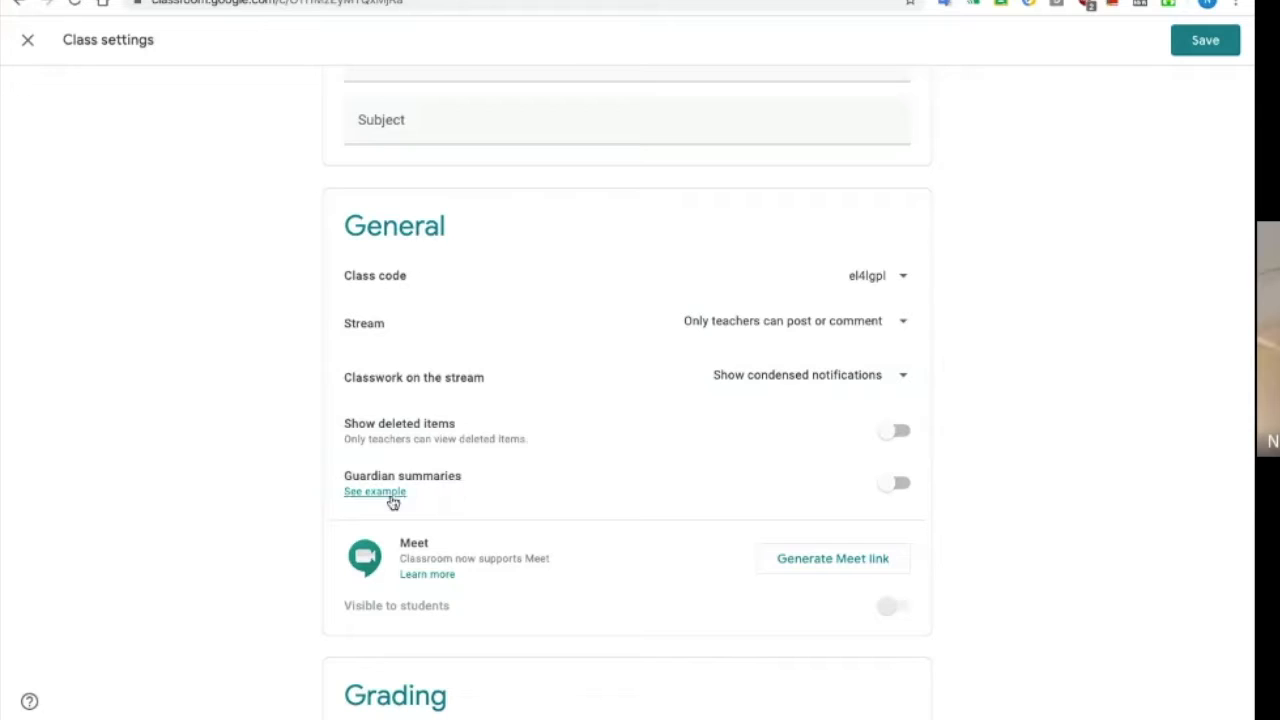
pyautogui.scroll(-1, 708, 538)
pyautogui.scroll(-3, 708, 538)
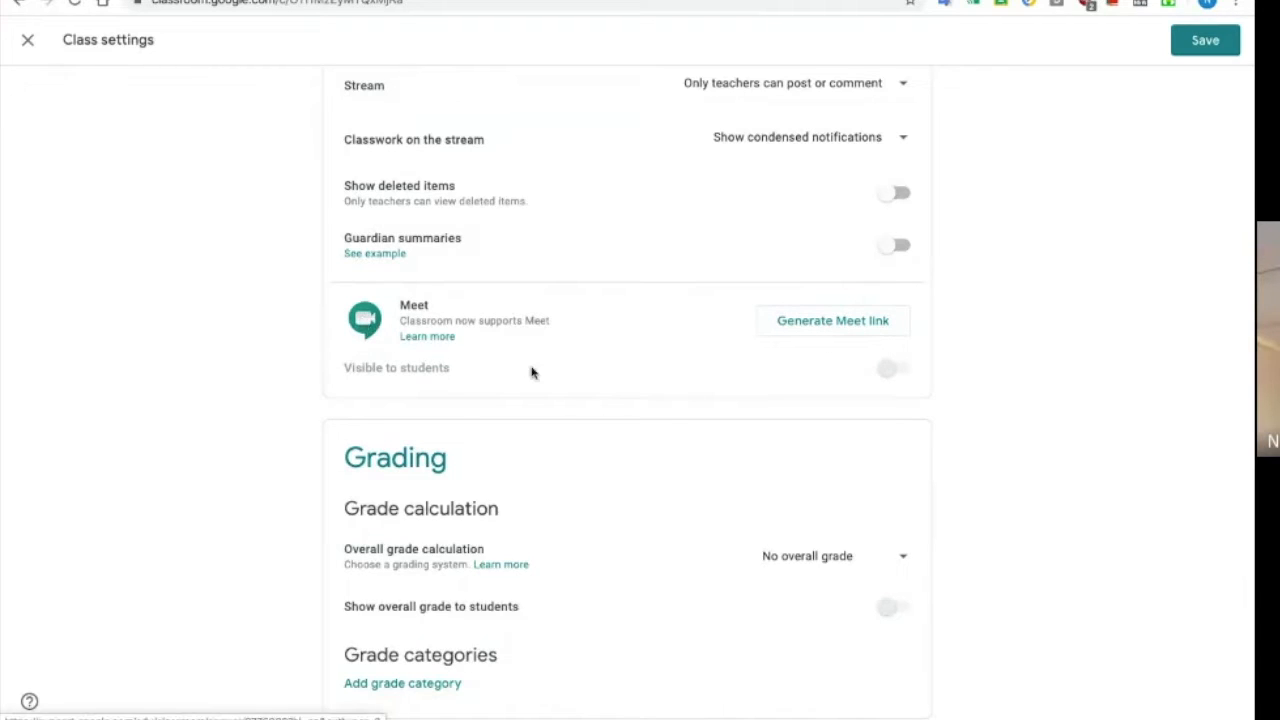
pyautogui.scroll(-1, 676, 407)
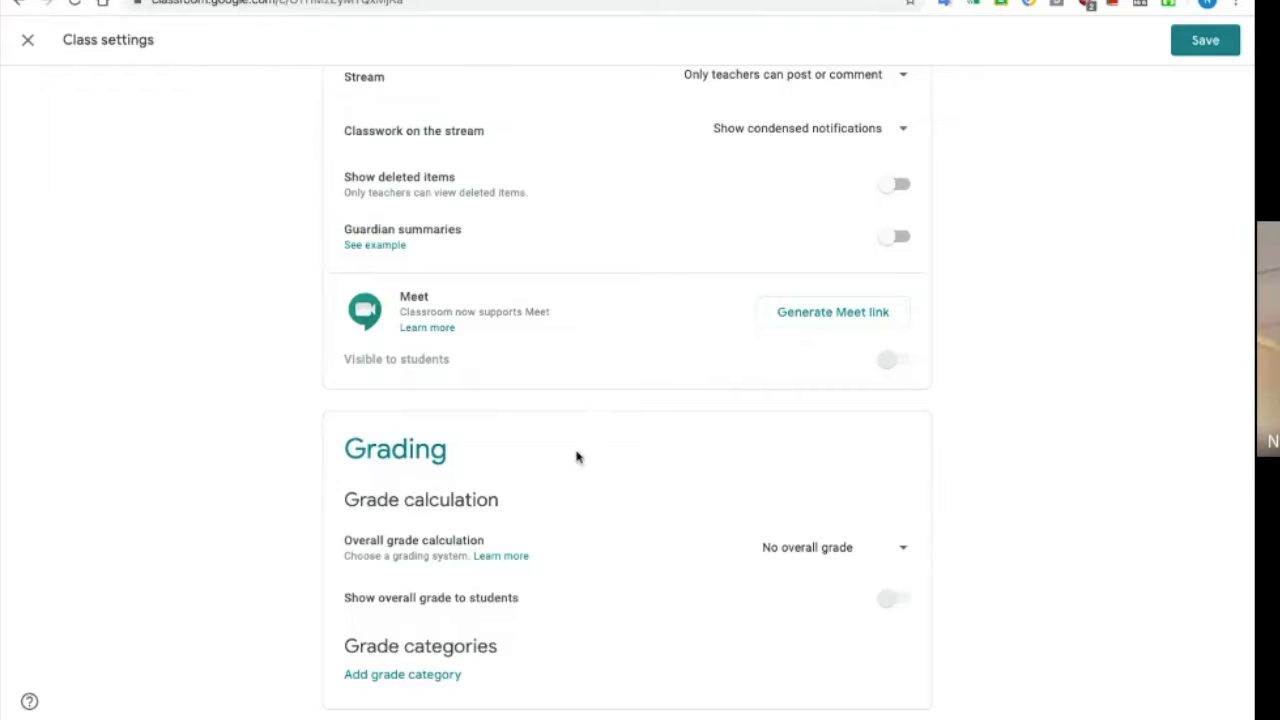
pyautogui.scroll(5, 577, 454)
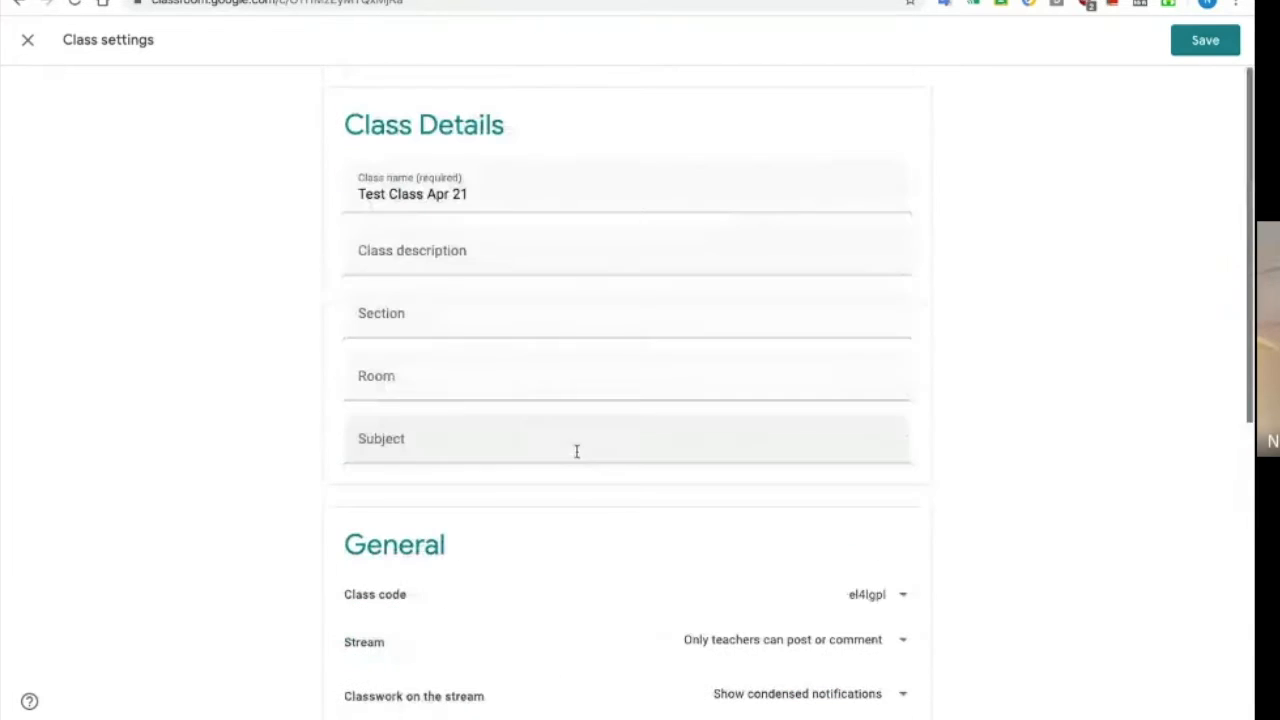
pyautogui.click(1213, 38)
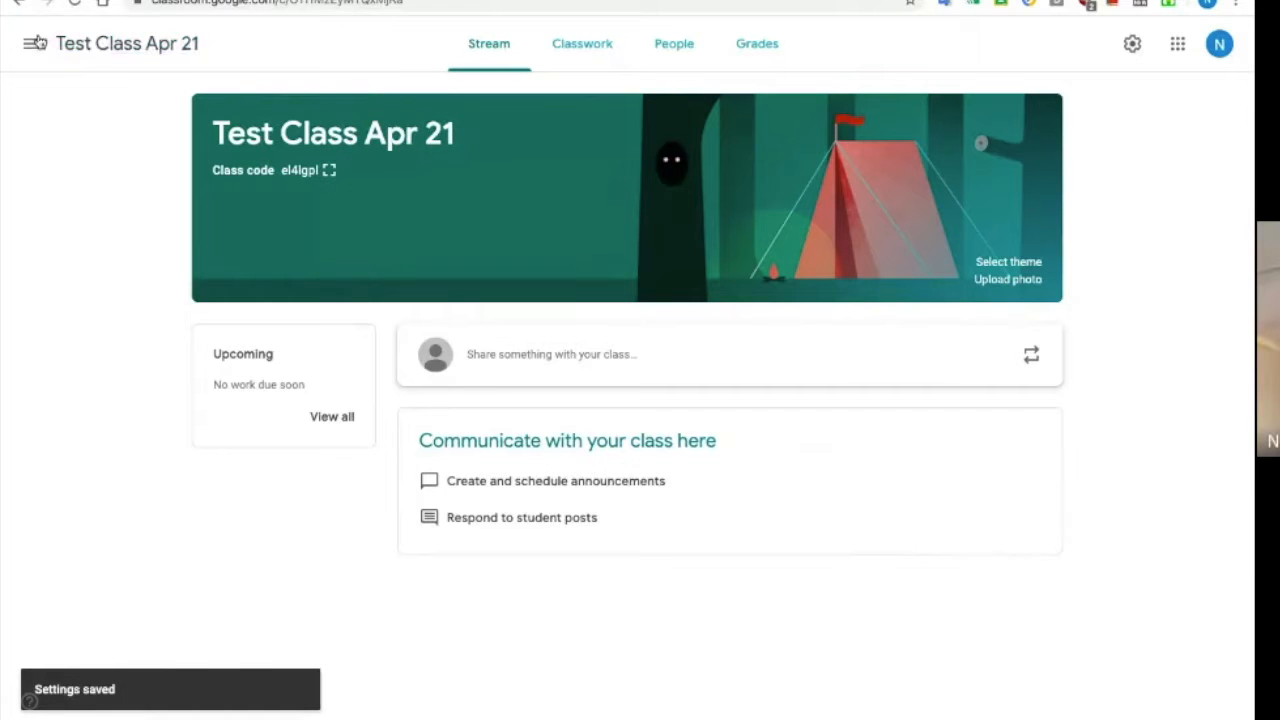
# Return to the overview of all classes and look through the class cards.
pyautogui.click(33, 47)
pyautogui.click(49, 57)
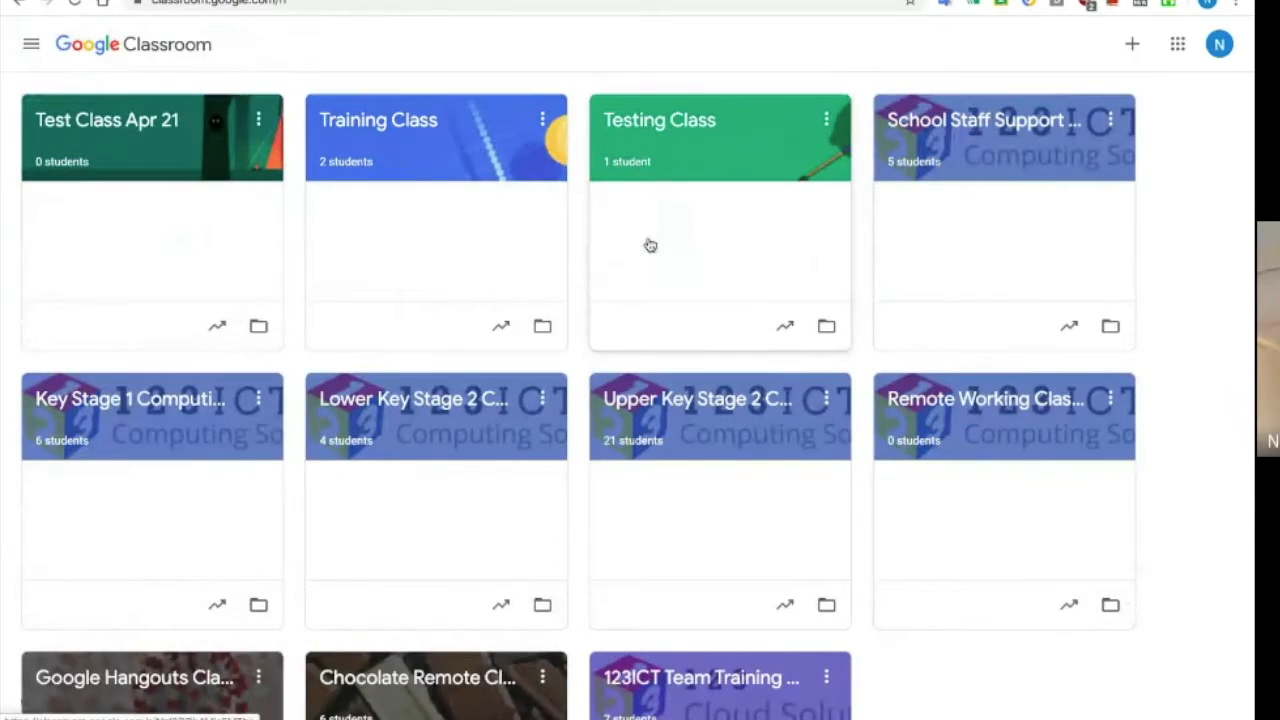
pyautogui.scroll(-2, 650, 245)
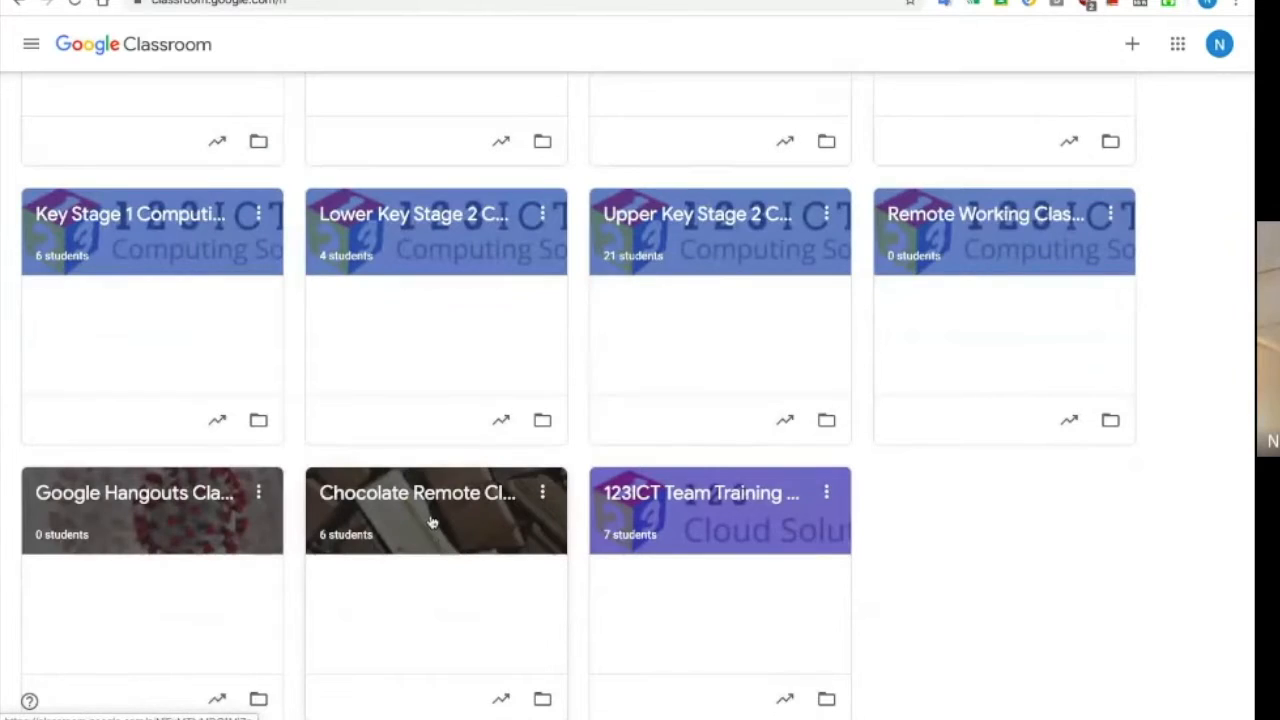
pyautogui.scroll(2, 432, 521)
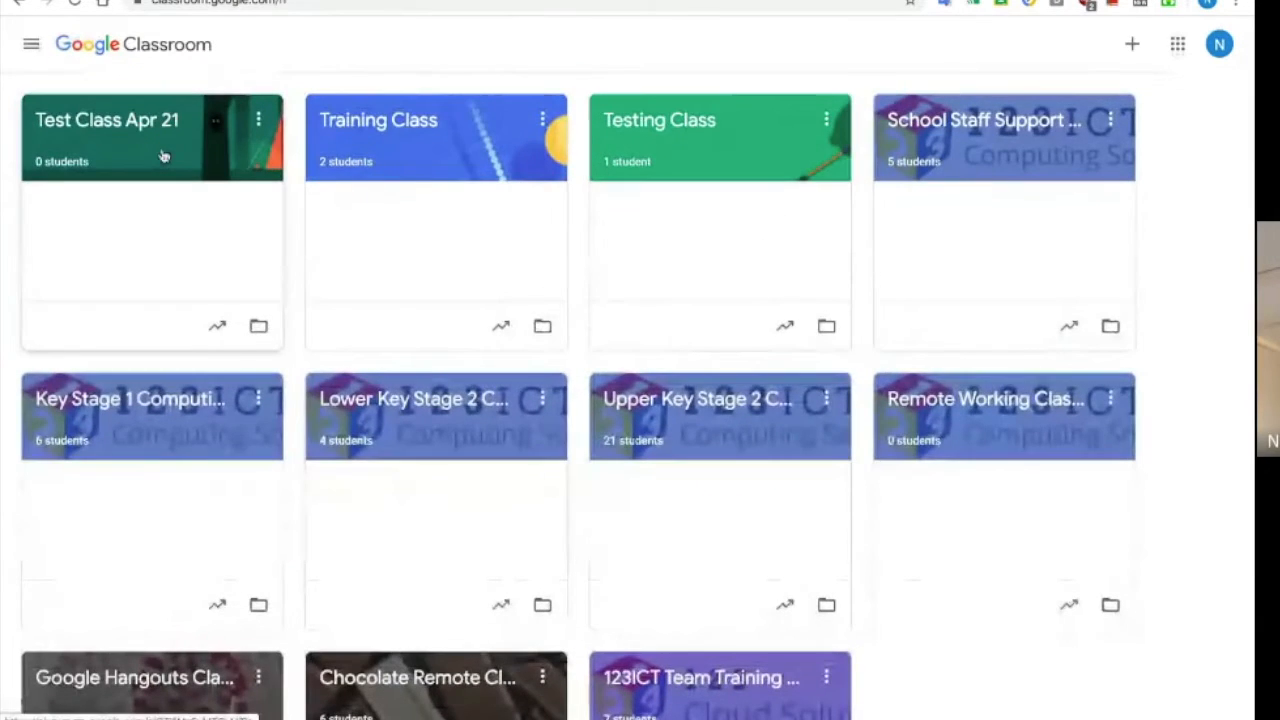
# Reopen Test Class Apr 21, browse the theme gallery and apply the screwdriver and hammer theme from the Other category.
pyautogui.click(163, 157)
pyautogui.click(1006, 262)
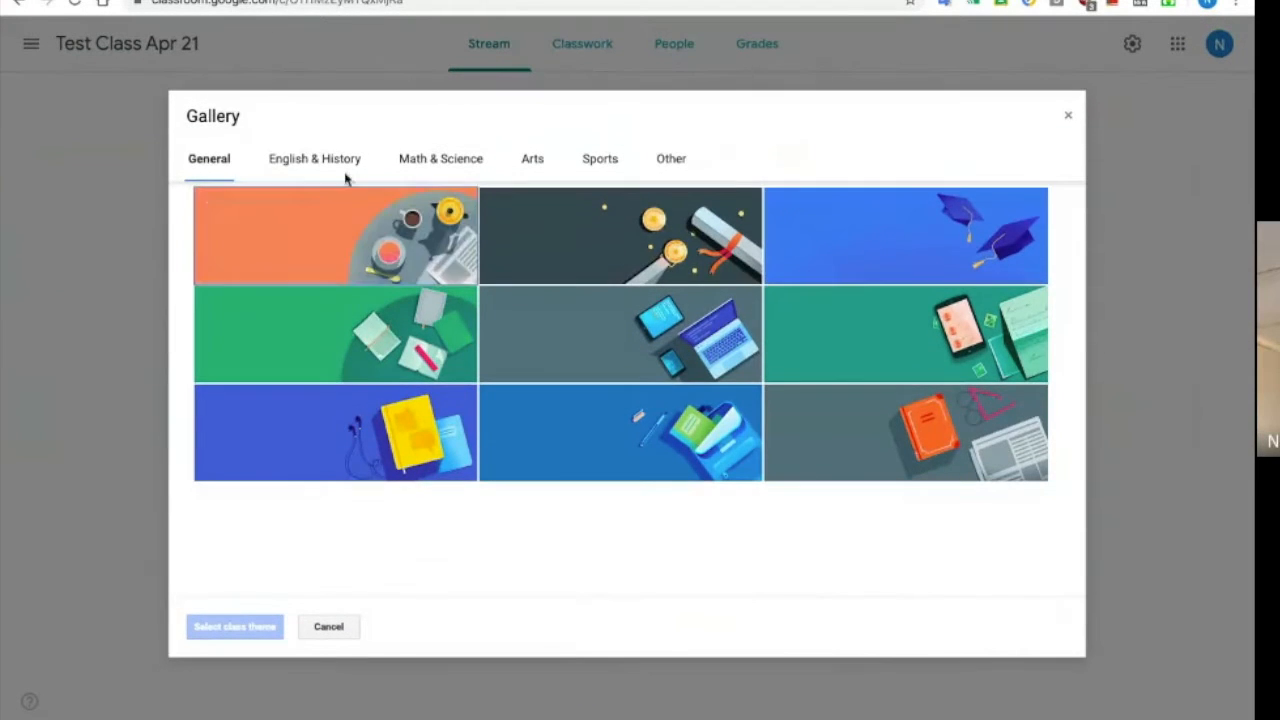
pyautogui.click(327, 169)
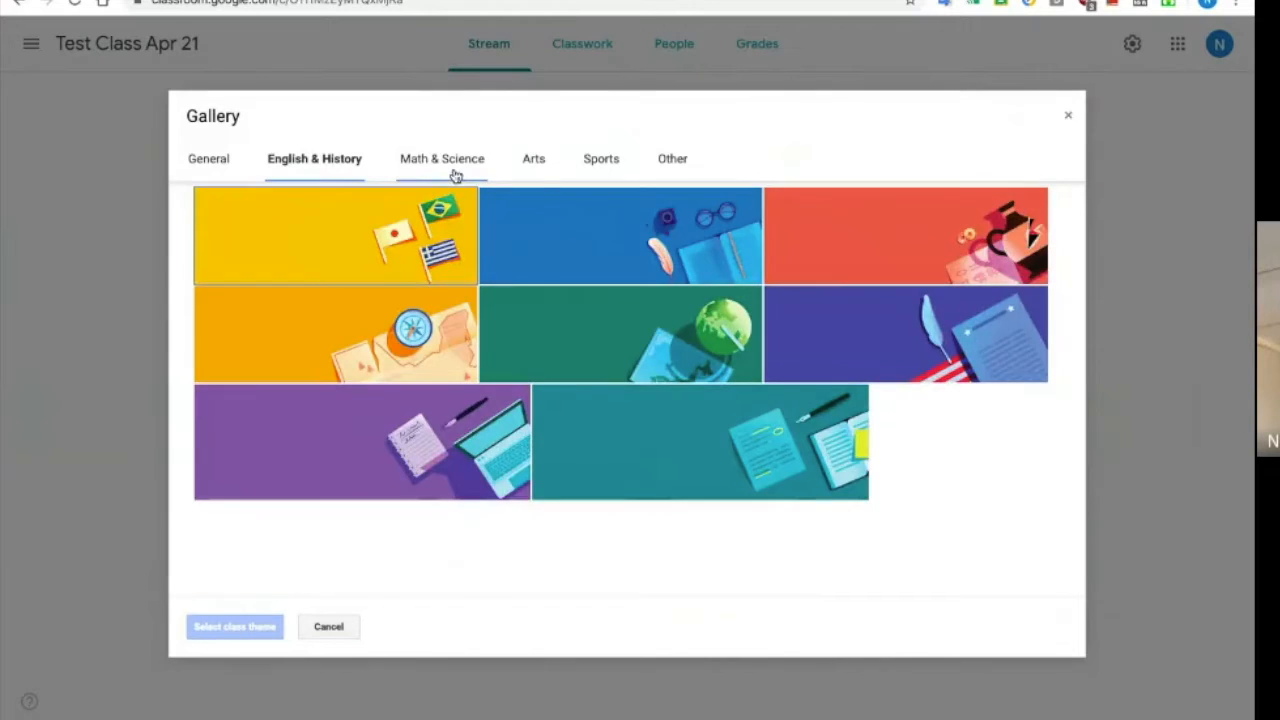
pyautogui.click(451, 174)
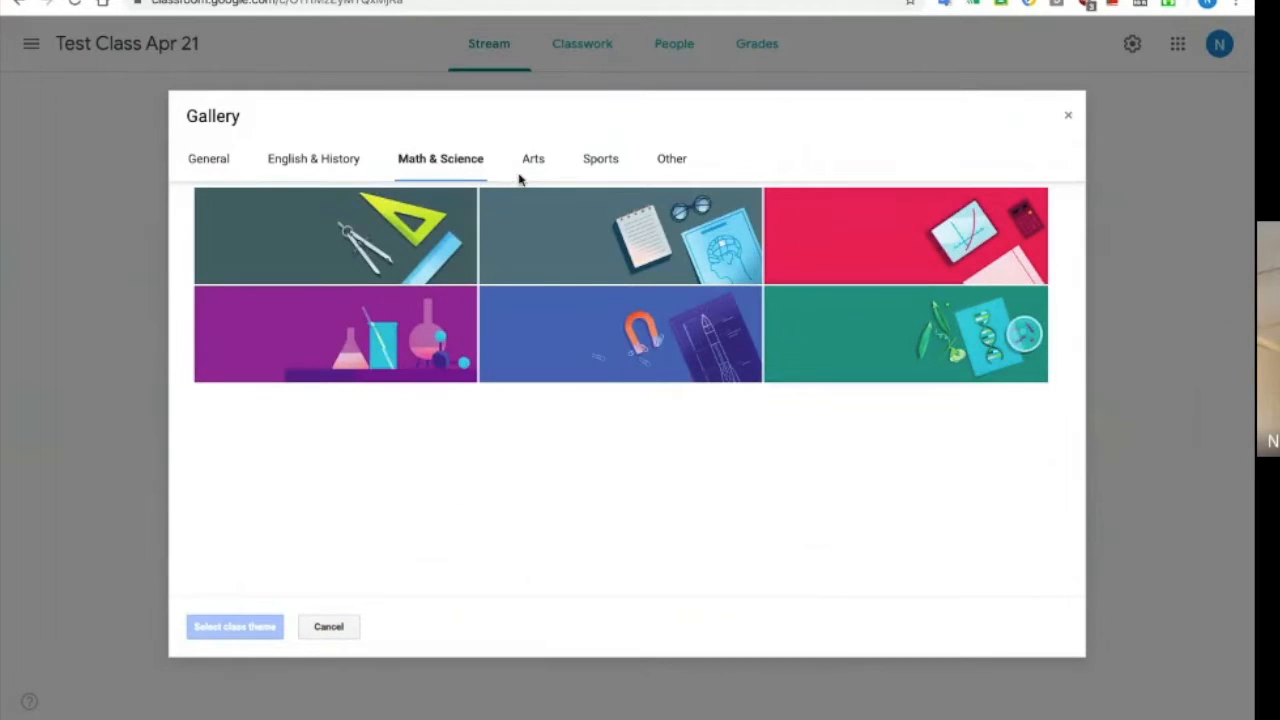
pyautogui.click(535, 168)
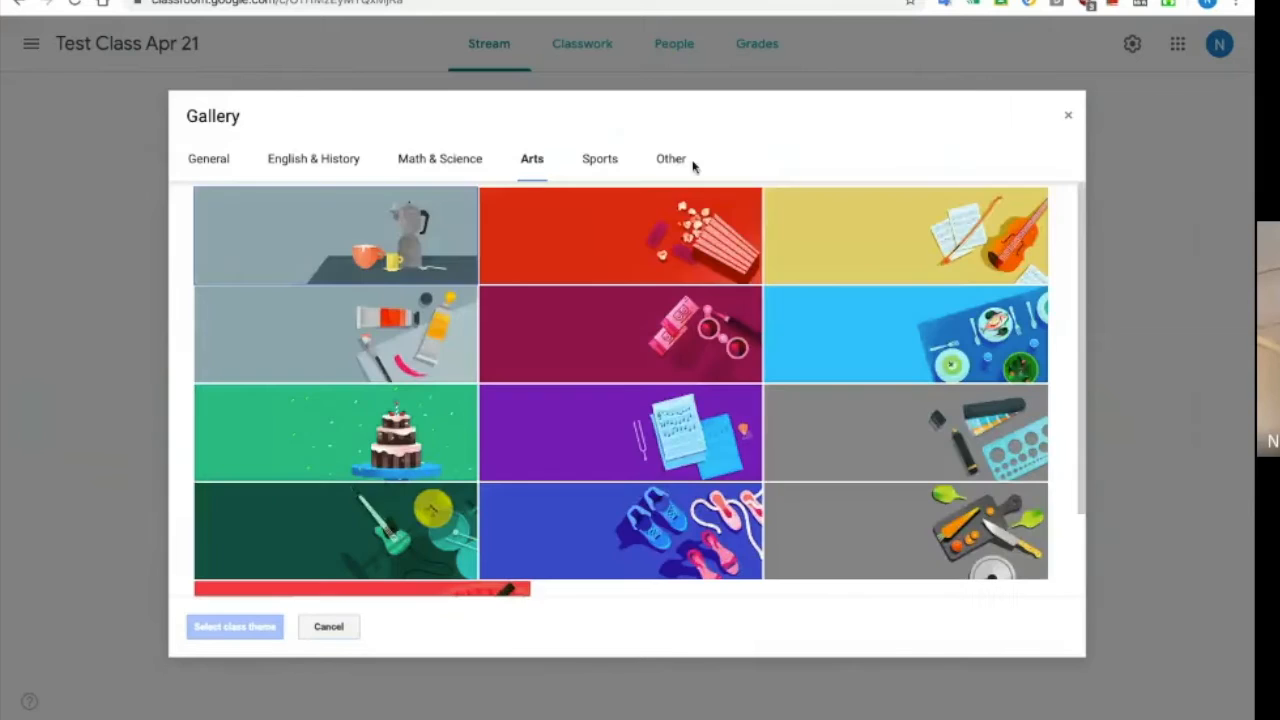
pyautogui.click(670, 166)
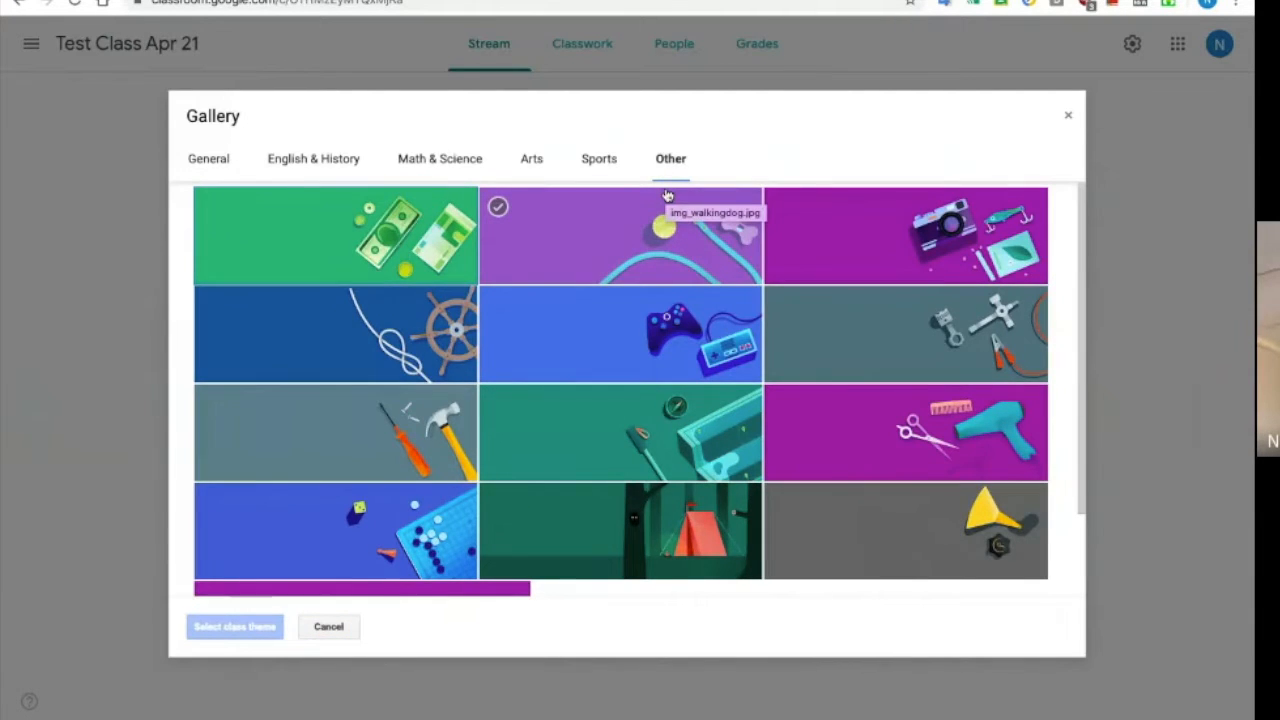
pyautogui.click(330, 432)
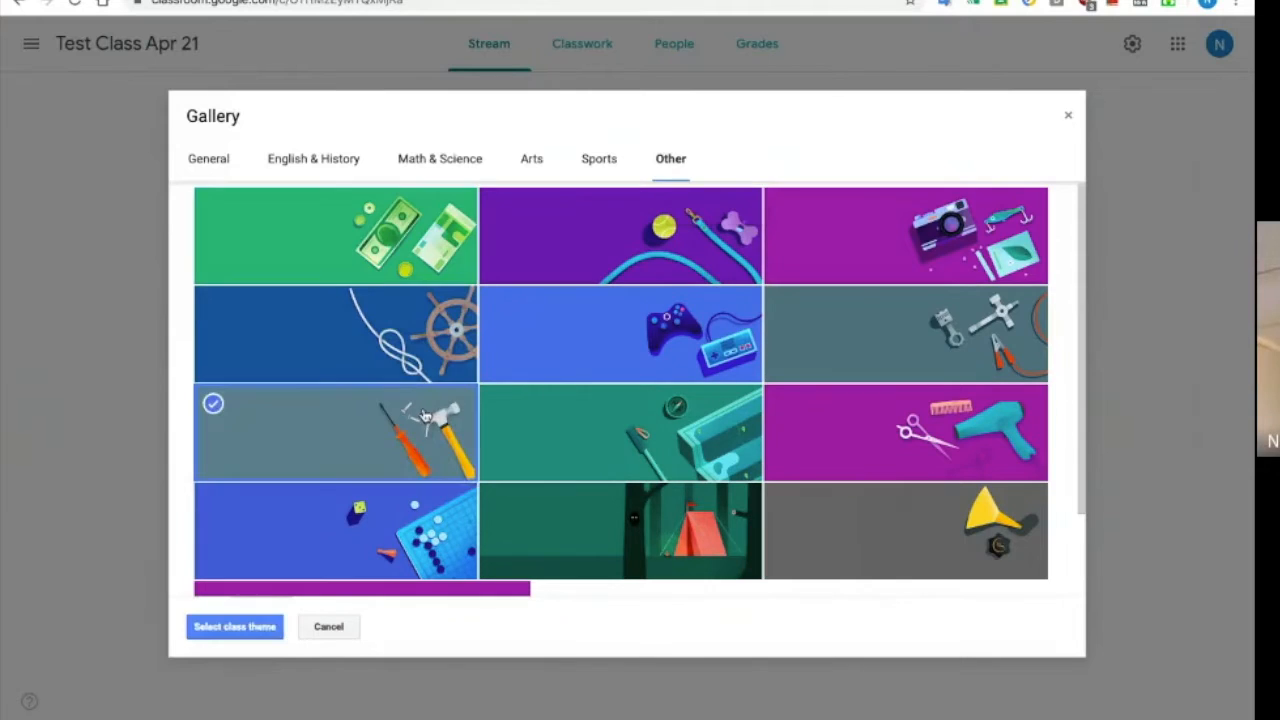
pyautogui.click(248, 638)
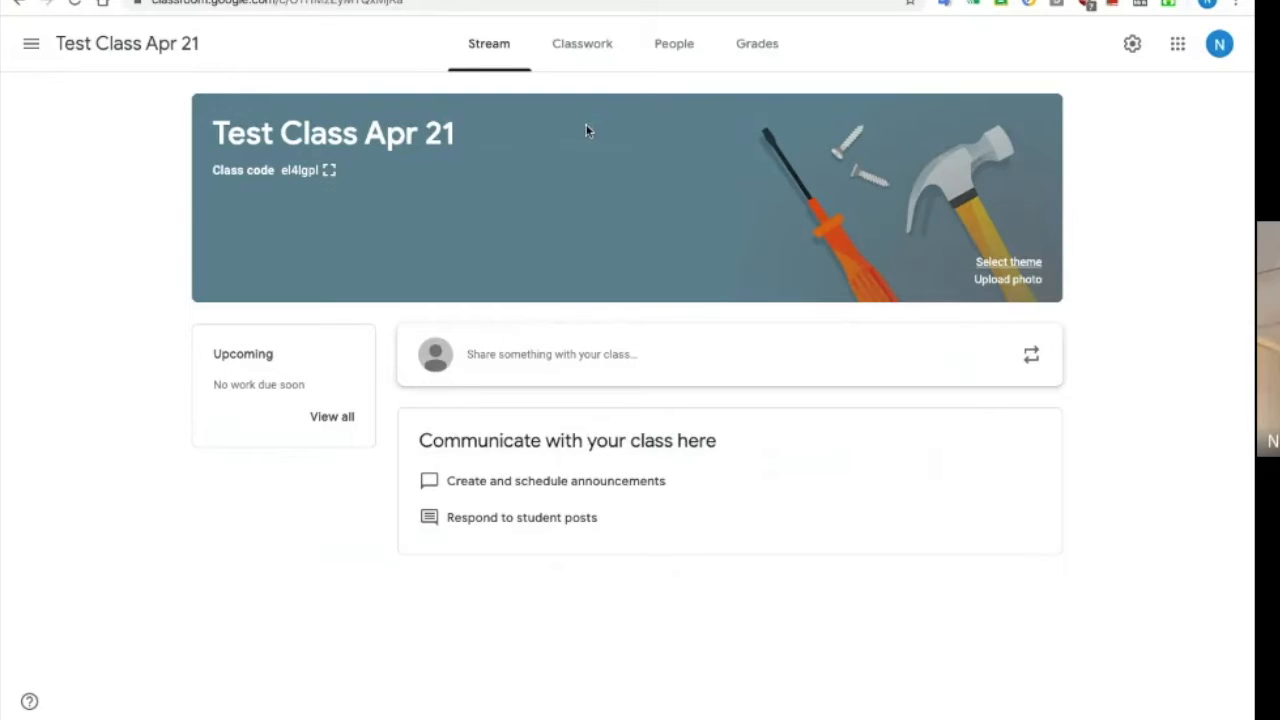
# Display the class code enlarged and close the enlarged view.
pyautogui.click(329, 170)
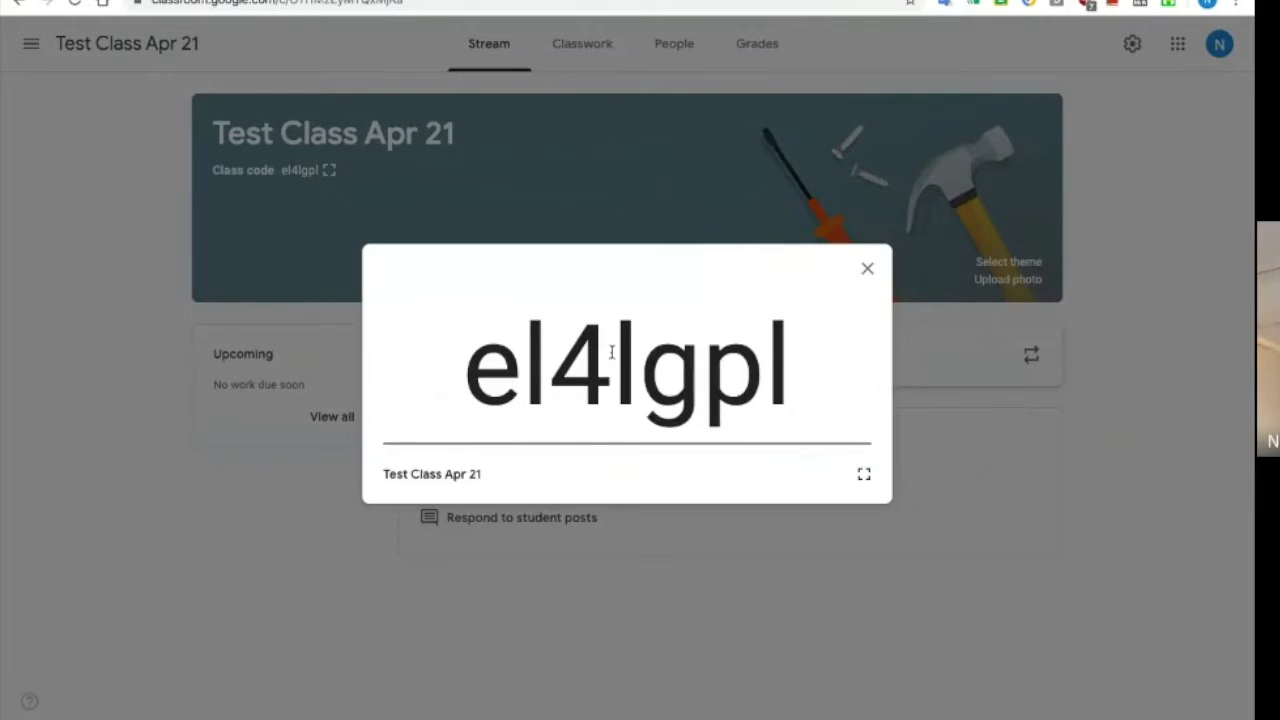
pyautogui.click(867, 273)
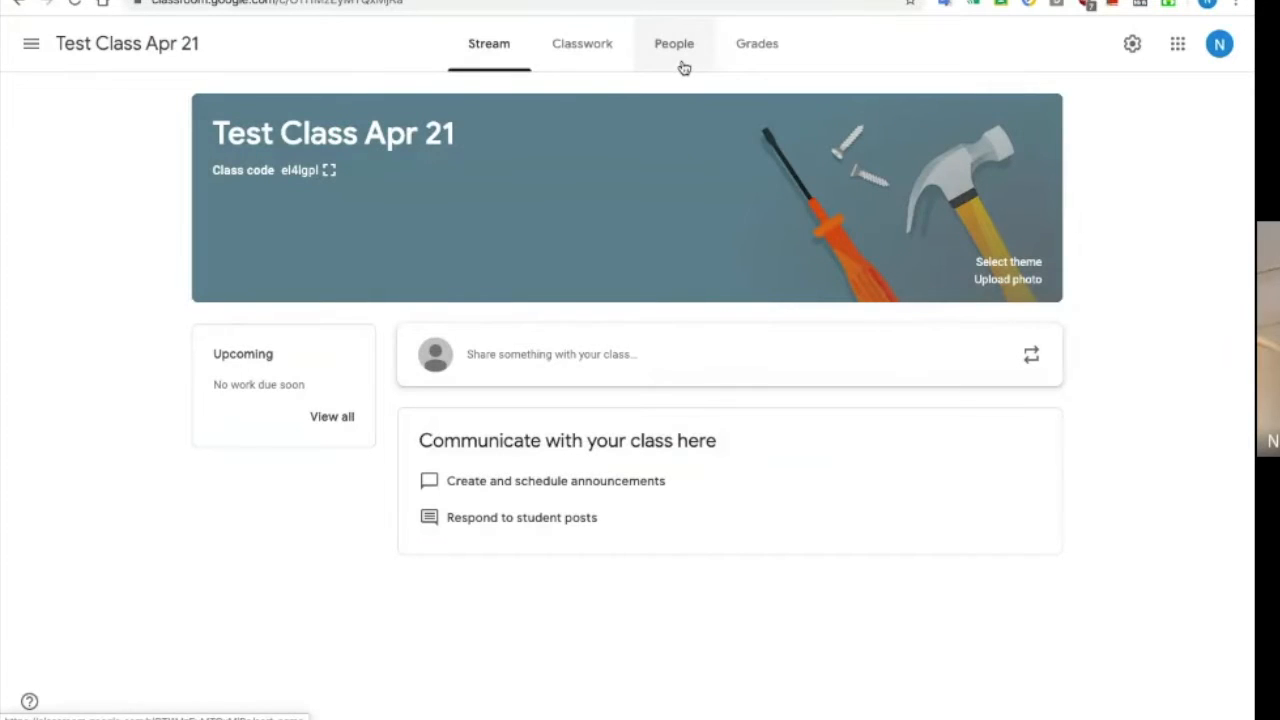
# Invite a student and a second teacher to Test Class Apr 21 by name.
pyautogui.click(684, 67)
pyautogui.click(929, 278)
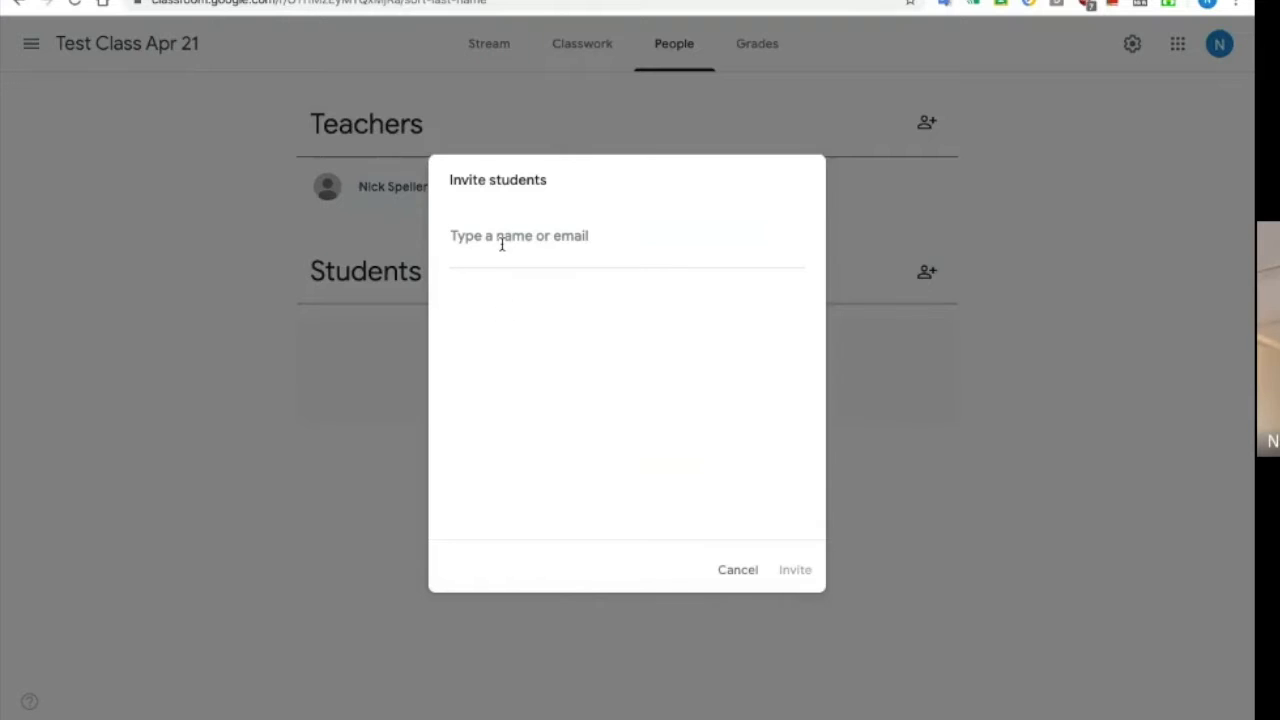
pyautogui.write('alb')
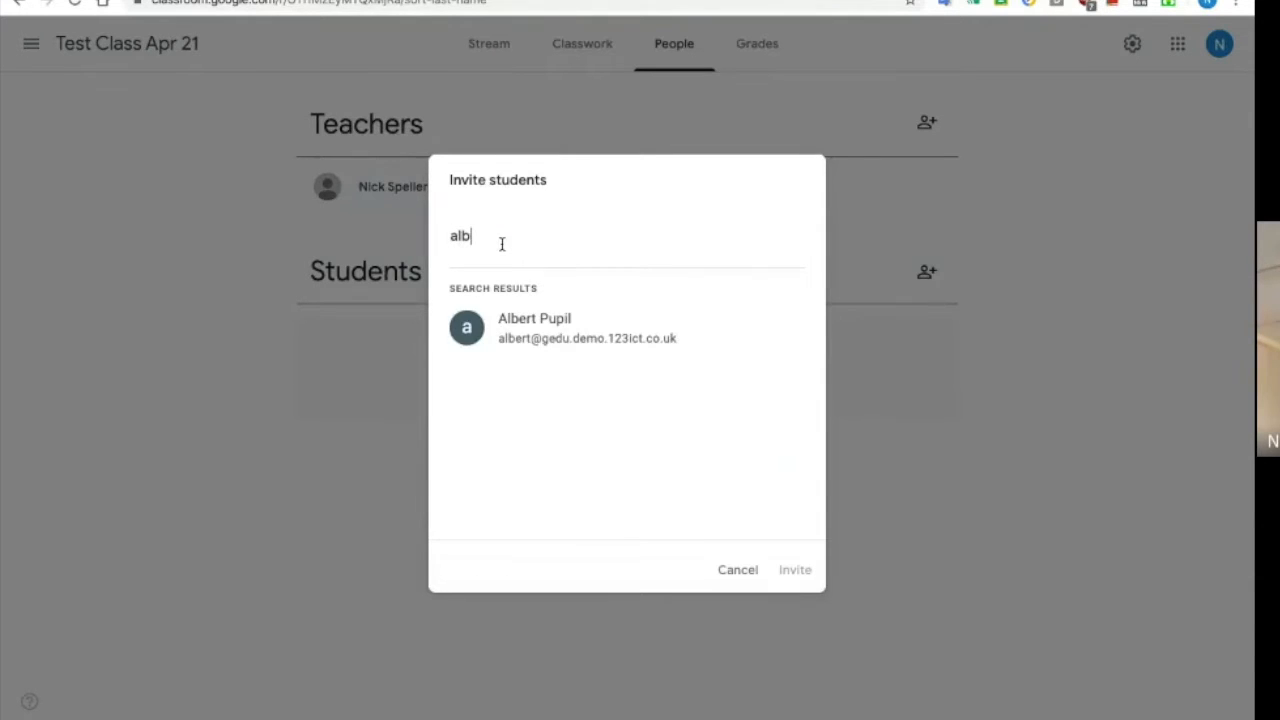
pyautogui.click(557, 325)
pyautogui.click(804, 570)
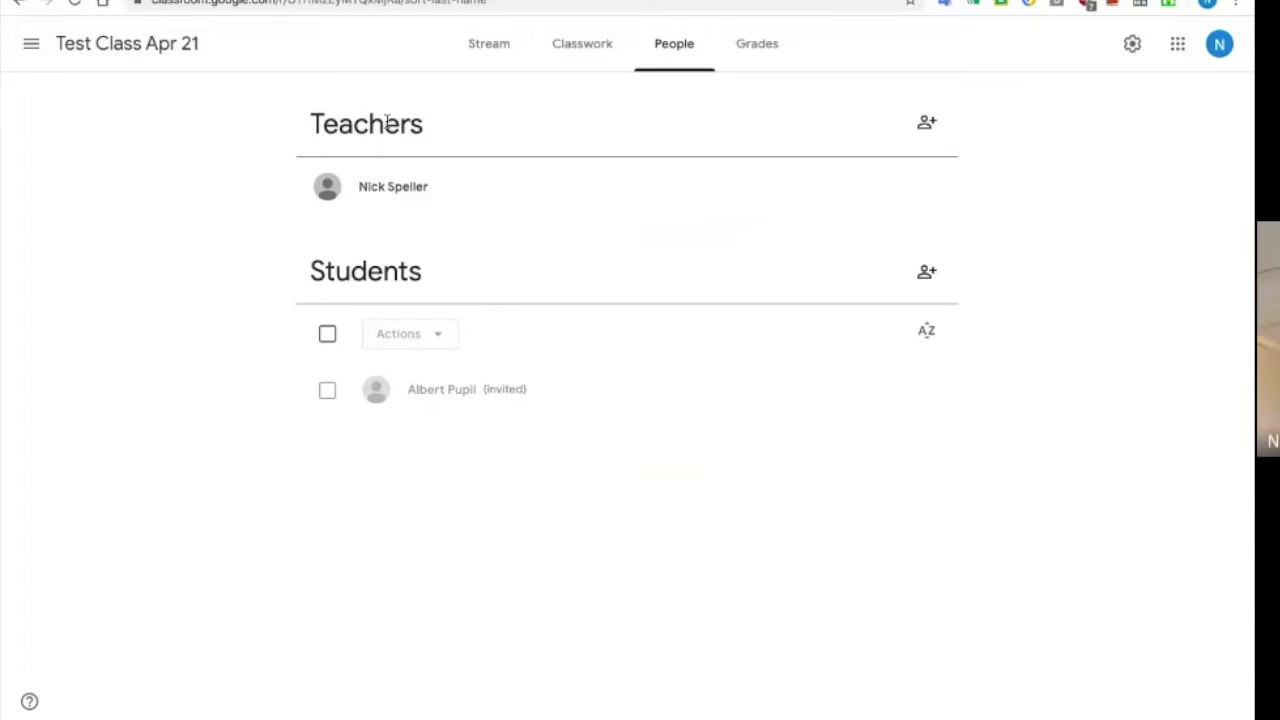
pyautogui.click(928, 123)
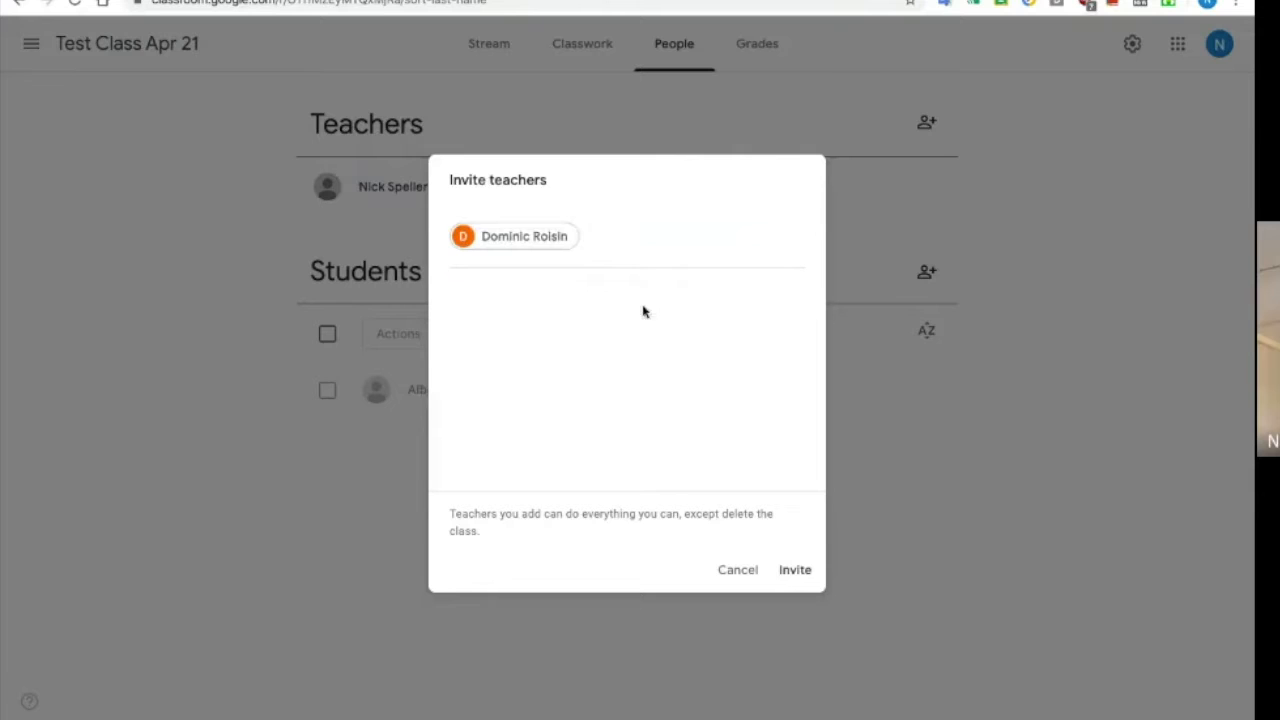
pyautogui.click(798, 570)
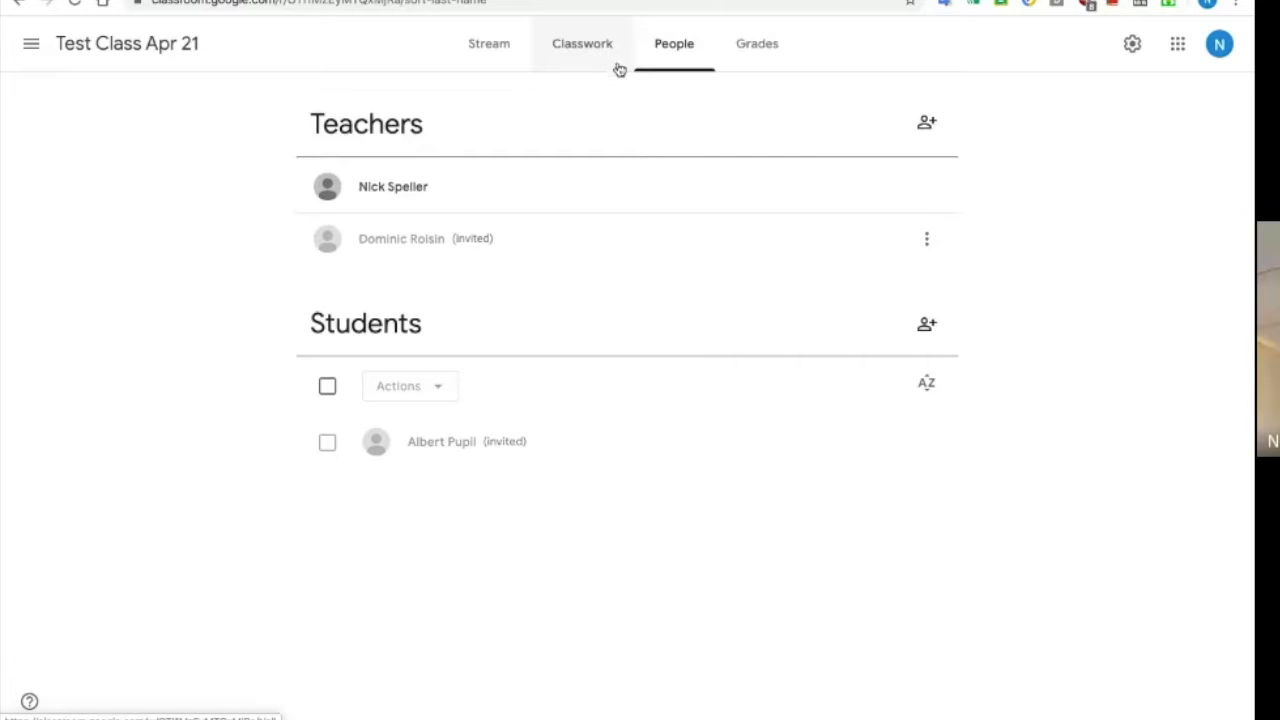
# Look over the Stream page and return to the Classwork page as the teacher.
pyautogui.click(506, 47)
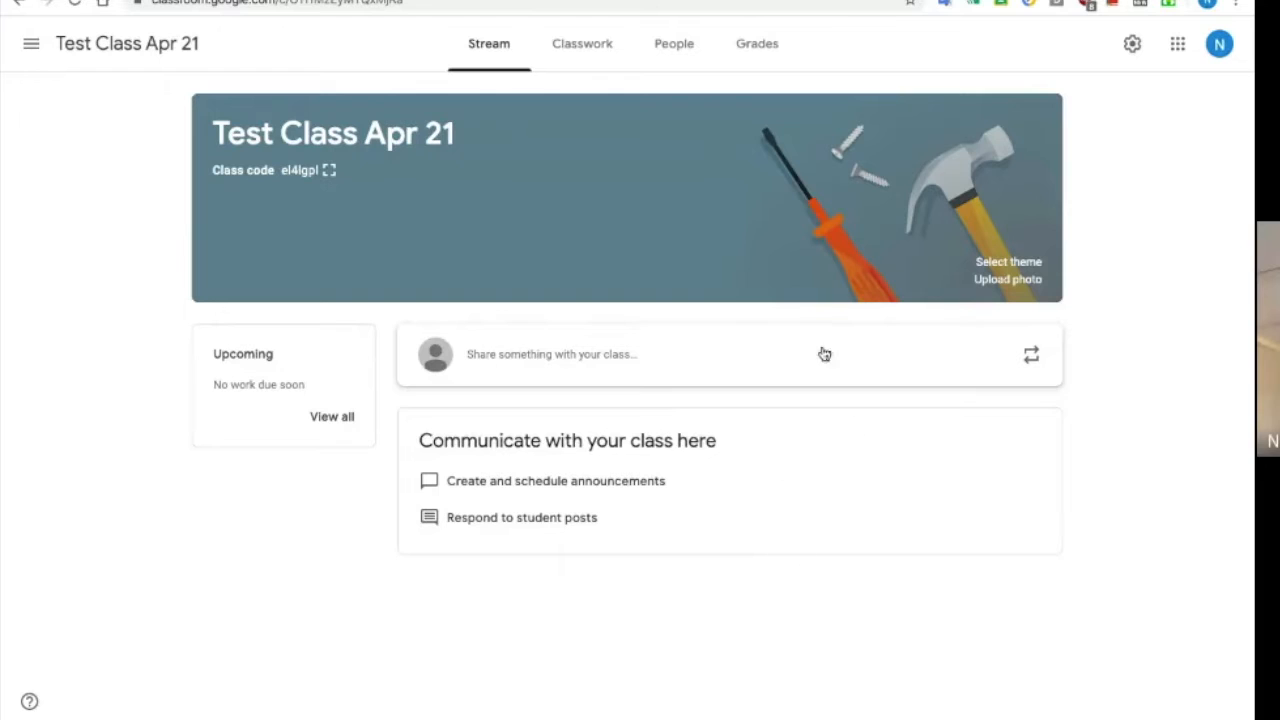
pyautogui.click(600, 50)
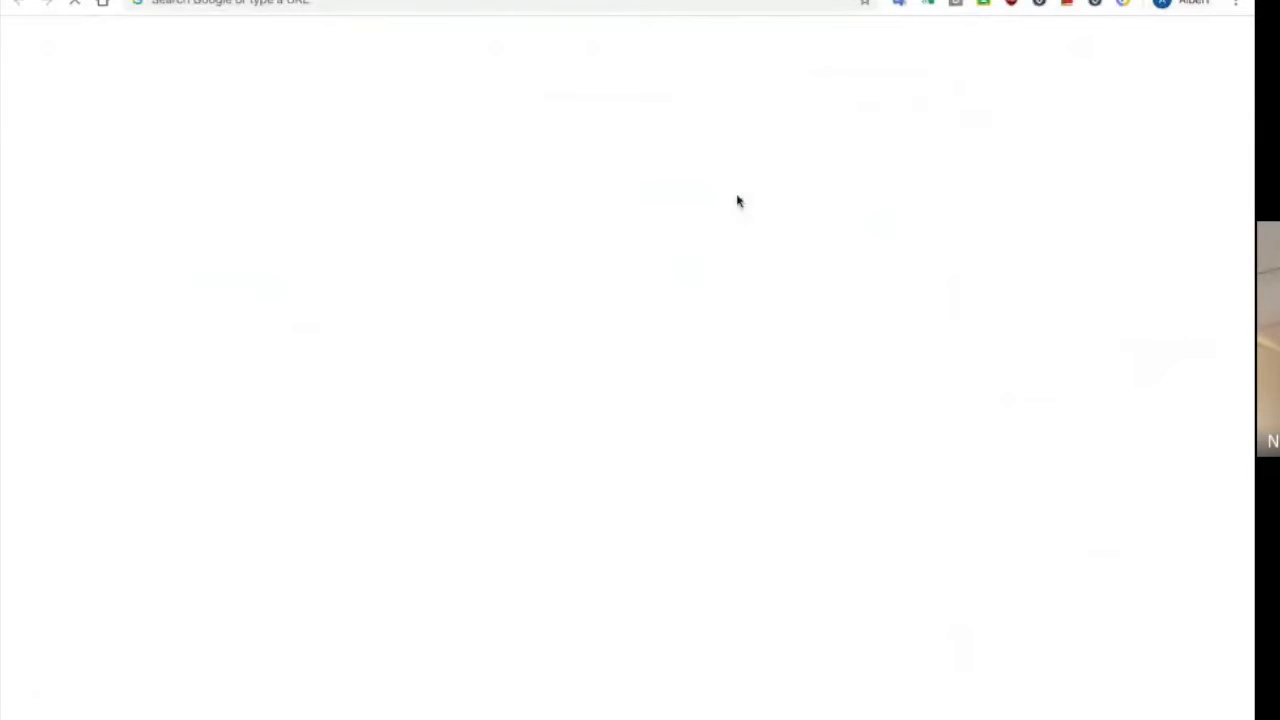
# Switch to the student's browser profile, open classroom.google.com and join Test Class Apr 21.
pyautogui.click(462, 6)
pyautogui.write('classroom.google.com')
pyautogui.press('Return')
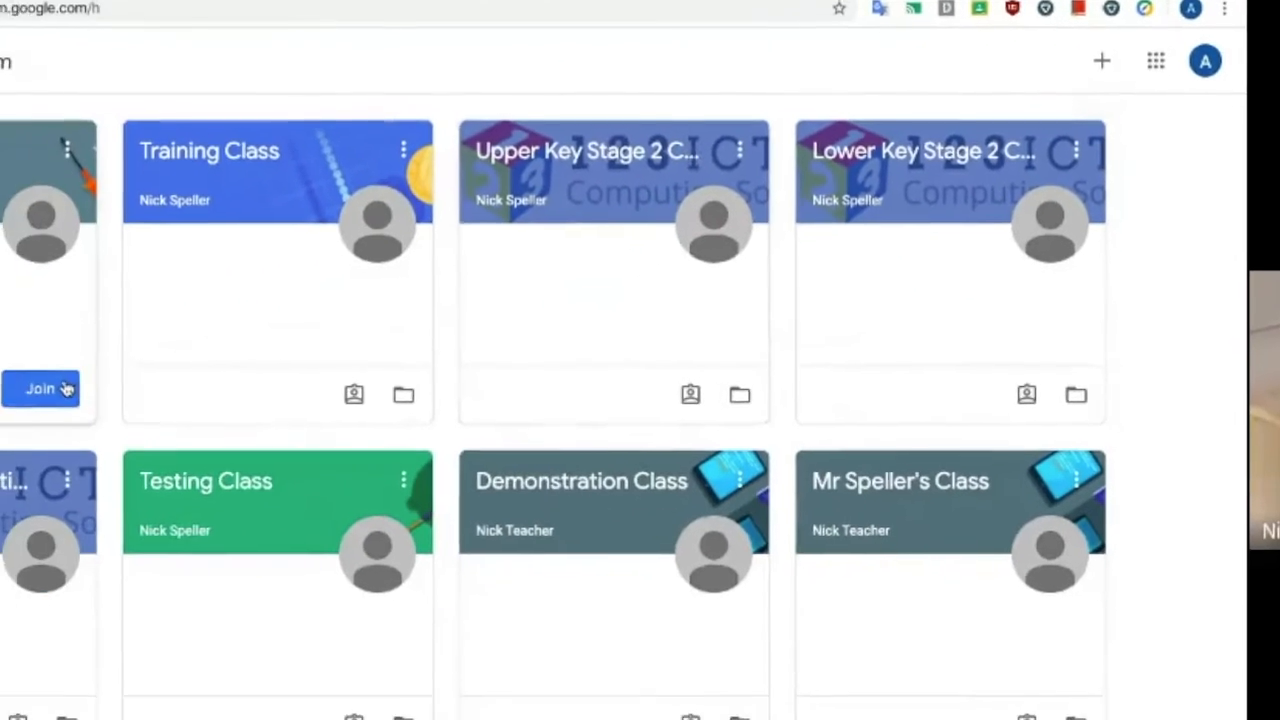
pyautogui.click(63, 389)
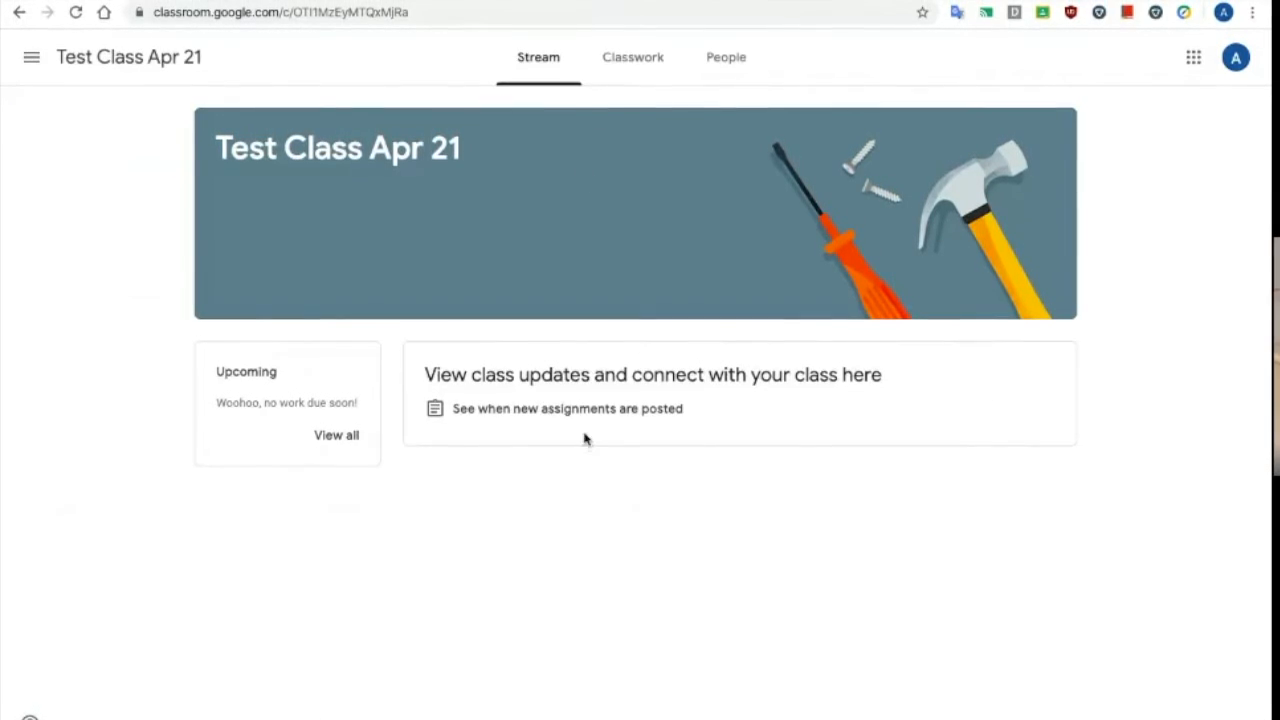
# Look through the Classwork, People and Stream pages of the class as the student.
pyautogui.click(635, 77)
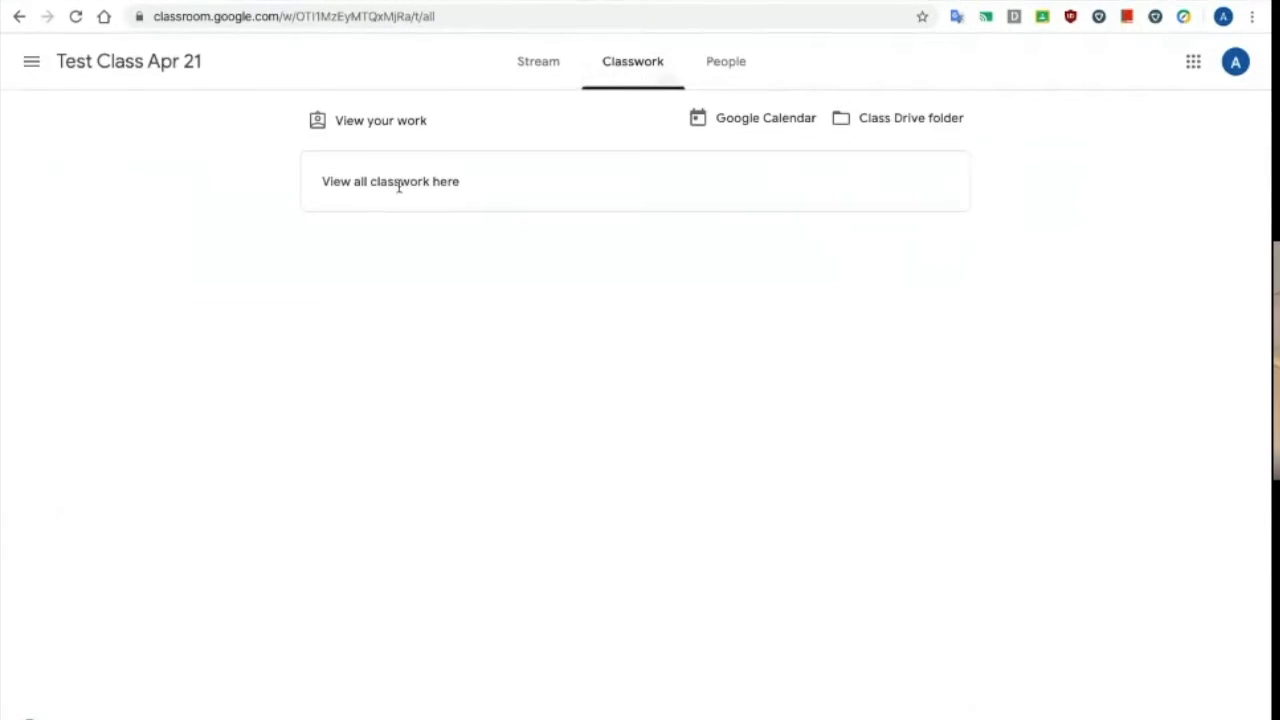
pyautogui.click(713, 72)
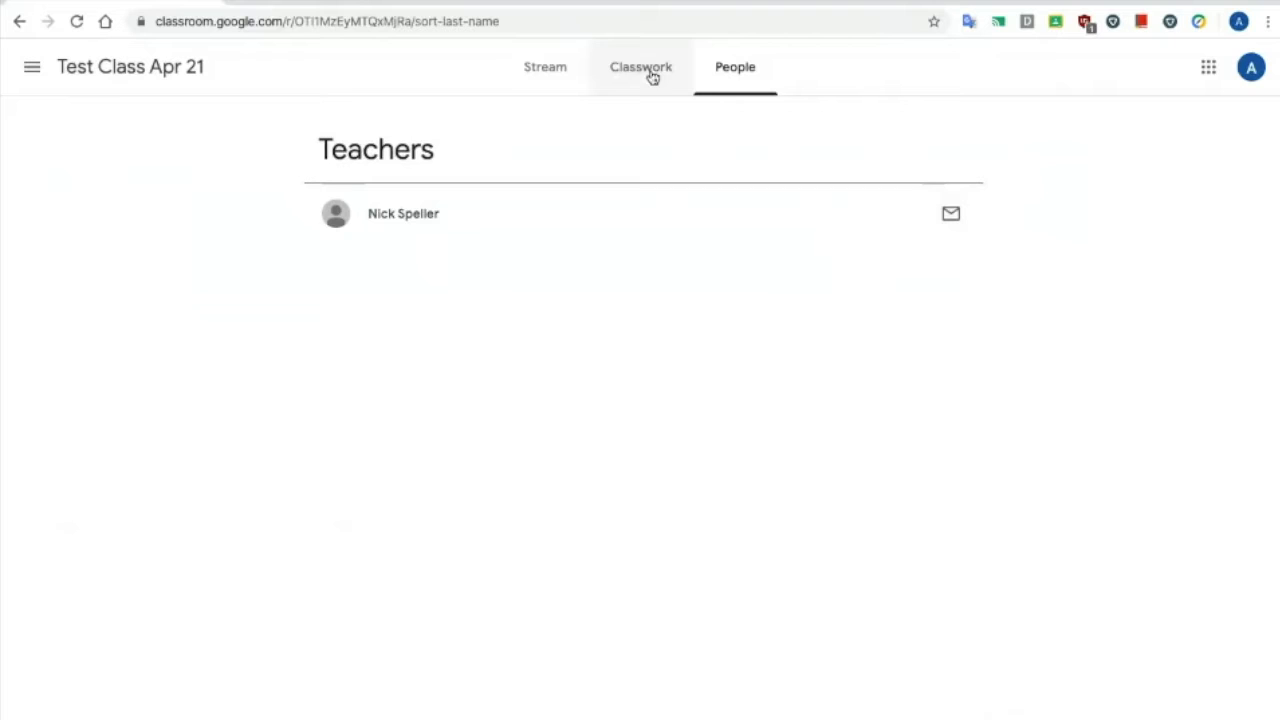
pyautogui.click(554, 72)
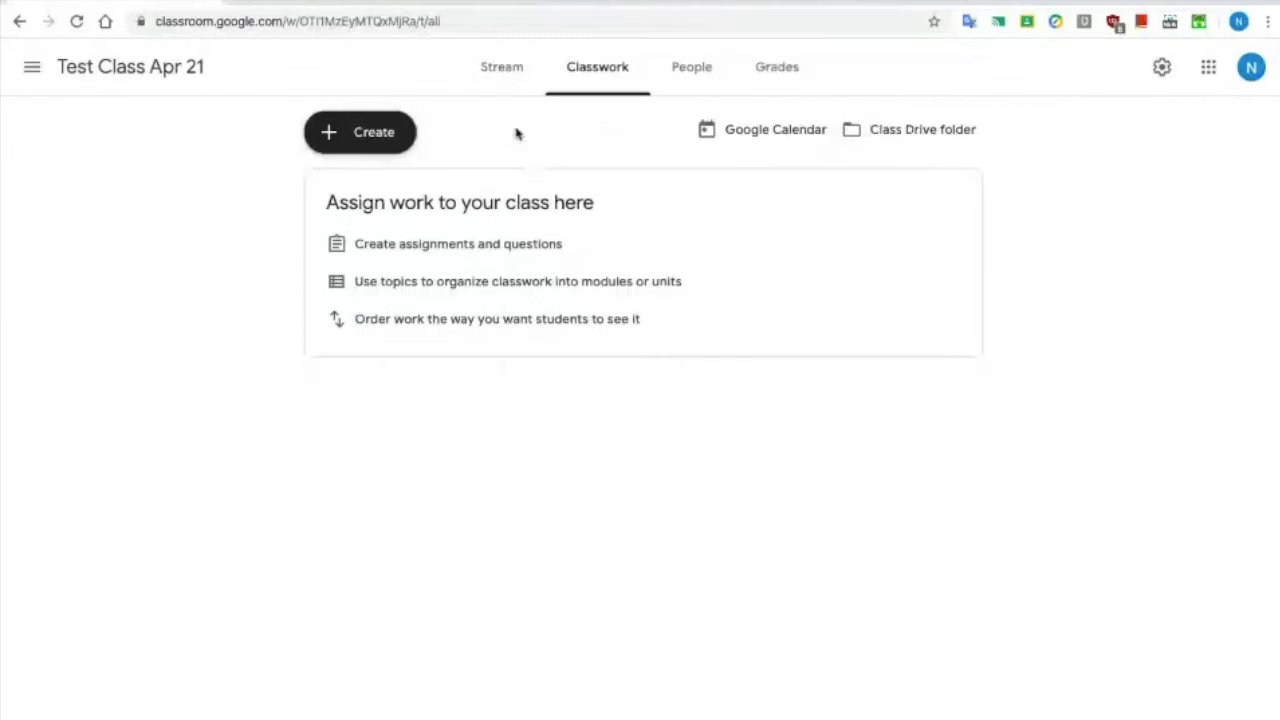
# From the teacher's window, find the BBC Bitesize Daily lessons page in a new browser tab and copy its web address.
pyautogui.click(358, 140)
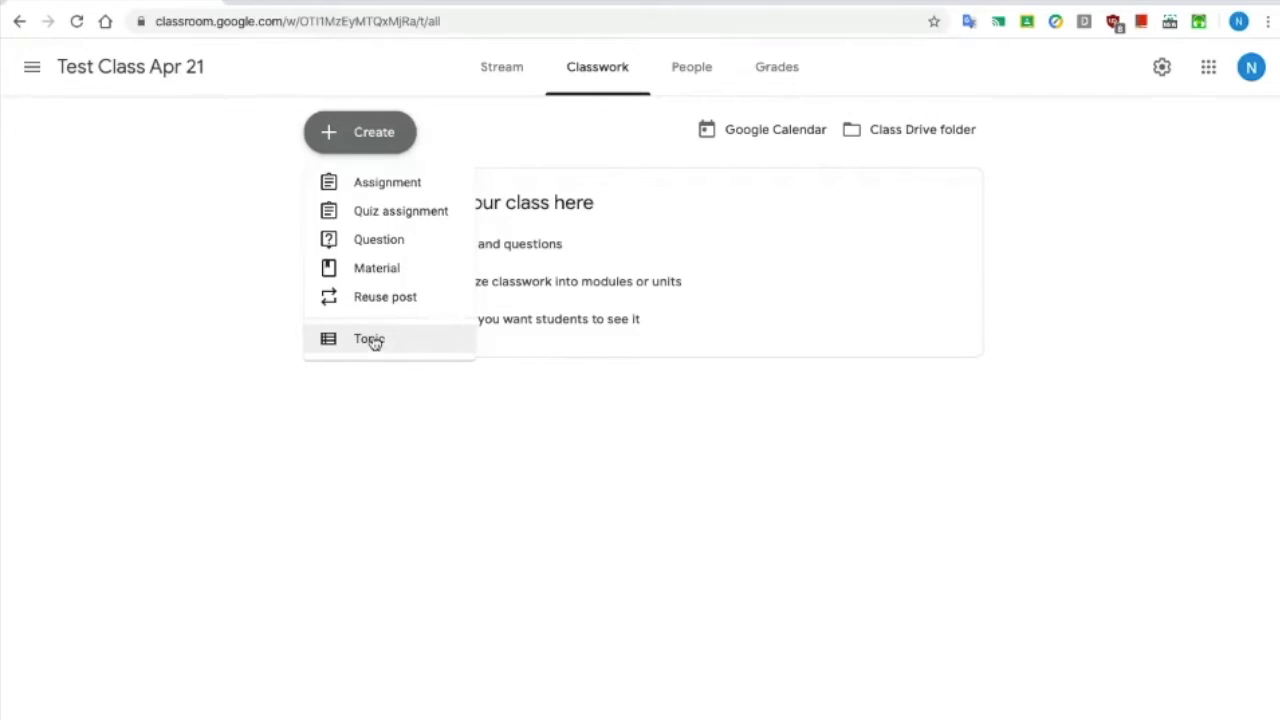
pyautogui.hotkey('ctrl', 't')
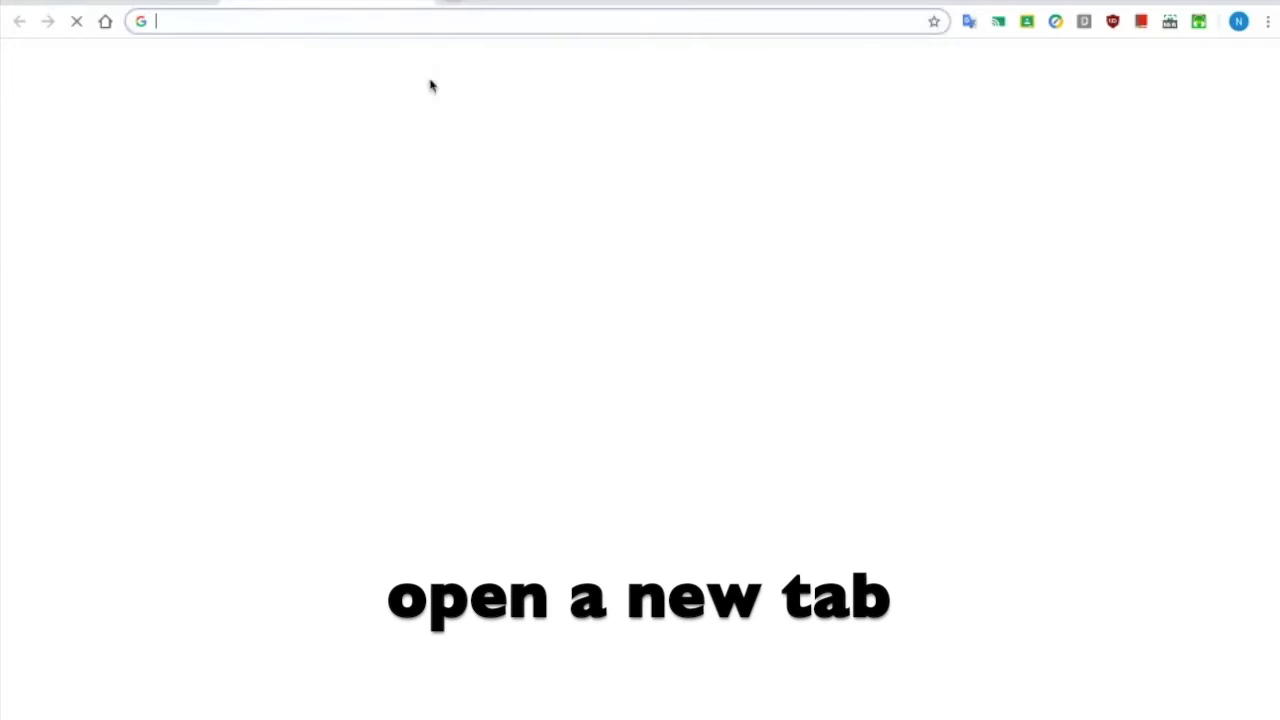
pyautogui.write('bbc bi')
pyautogui.press('Return')
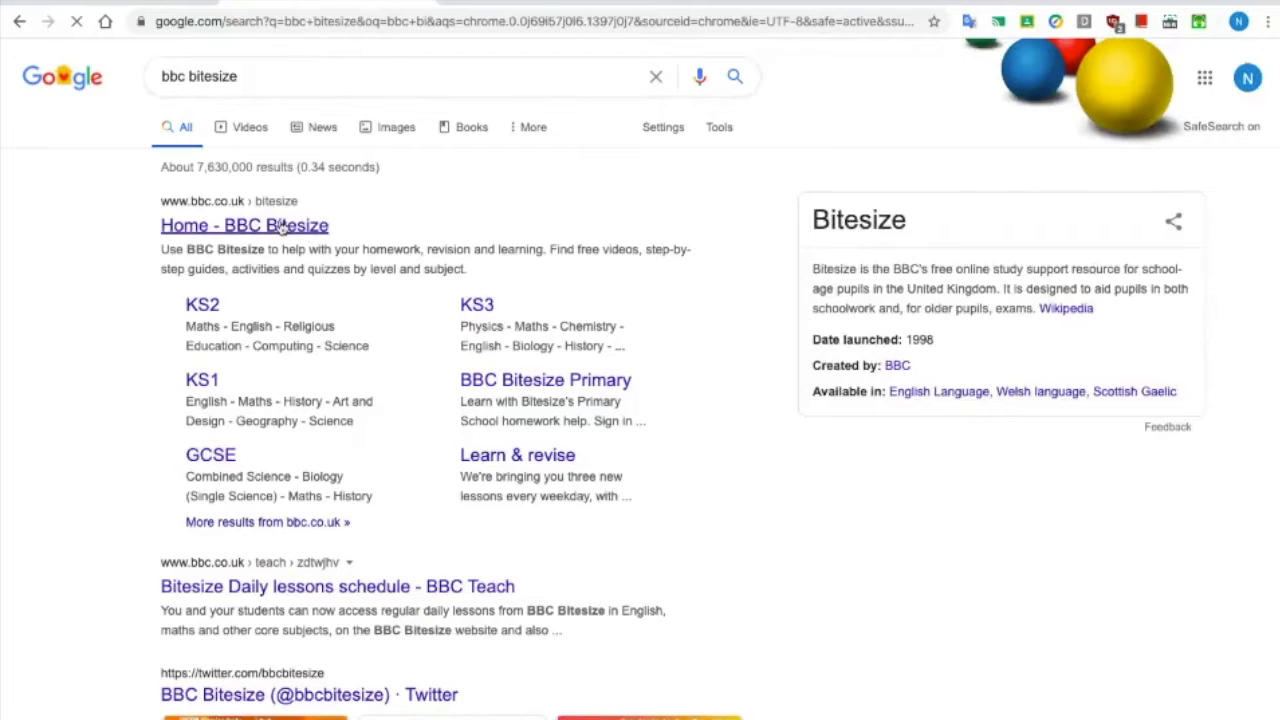
pyautogui.click(282, 226)
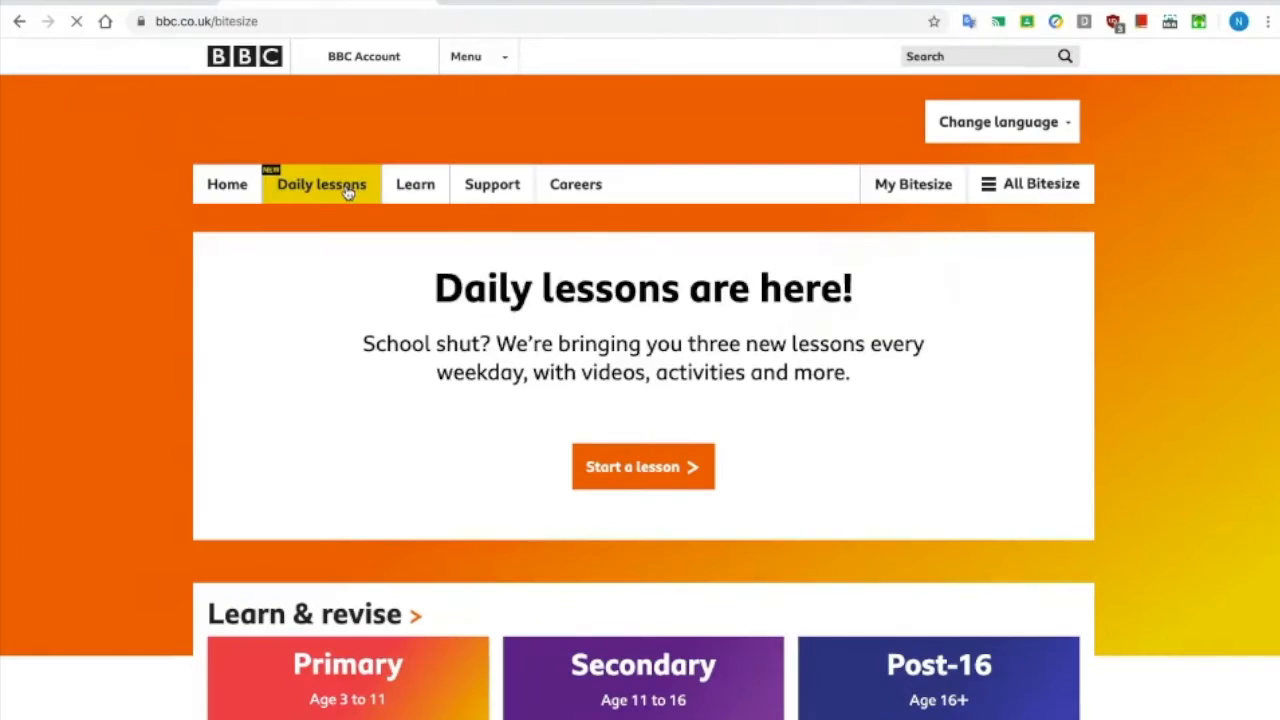
pyautogui.click(347, 190)
pyautogui.click(343, 25)
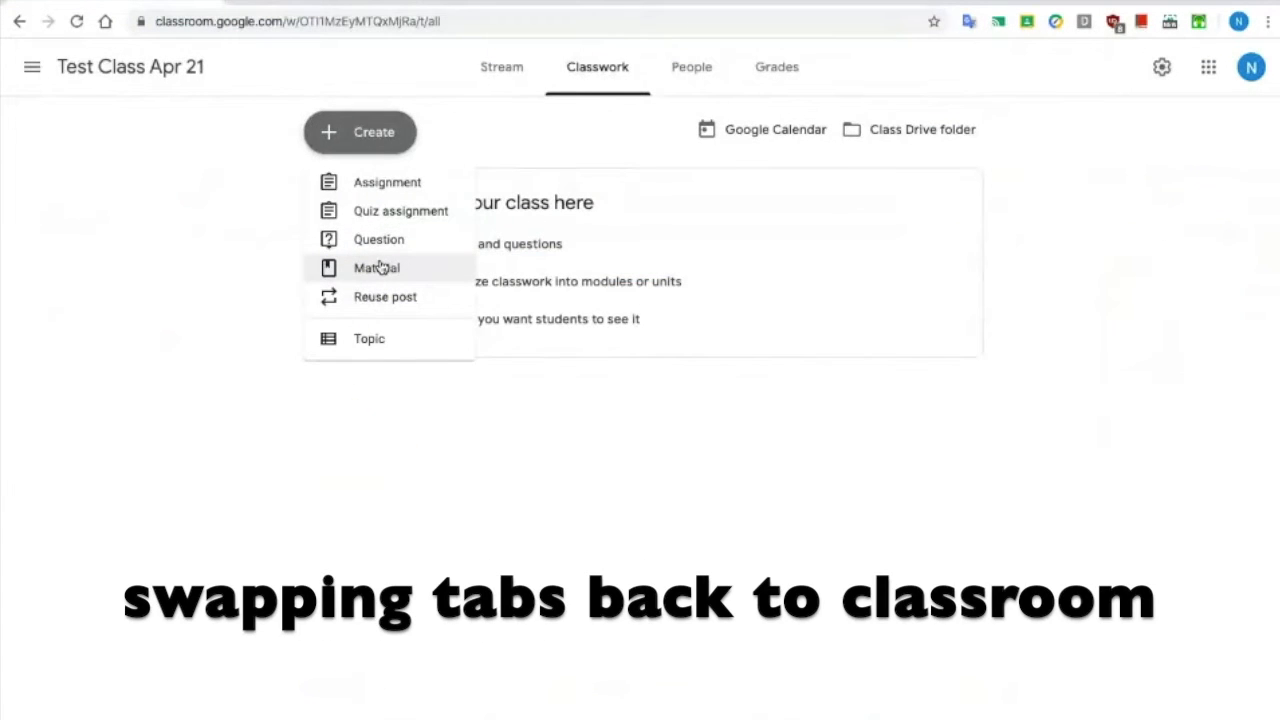
# Back in the teacher's classroom, create a new material titled "BBC Bitesize".
pyautogui.click(380, 267)
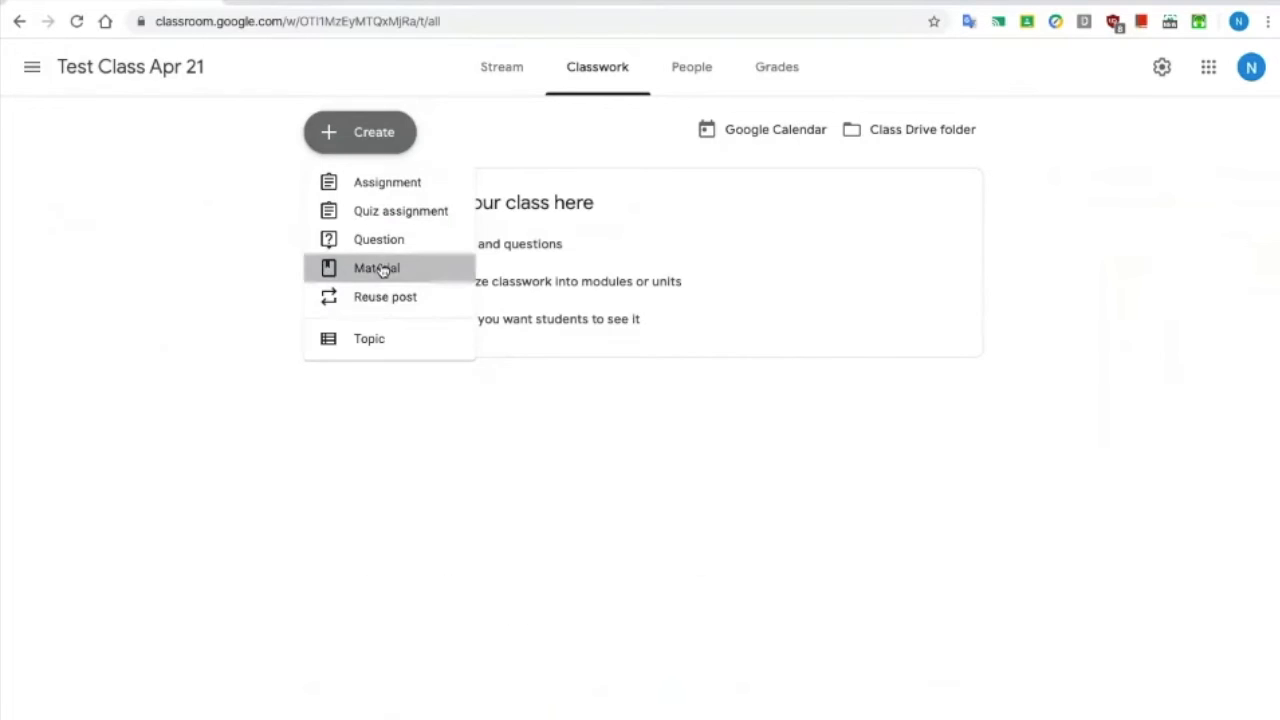
pyautogui.write('BBC Bit')
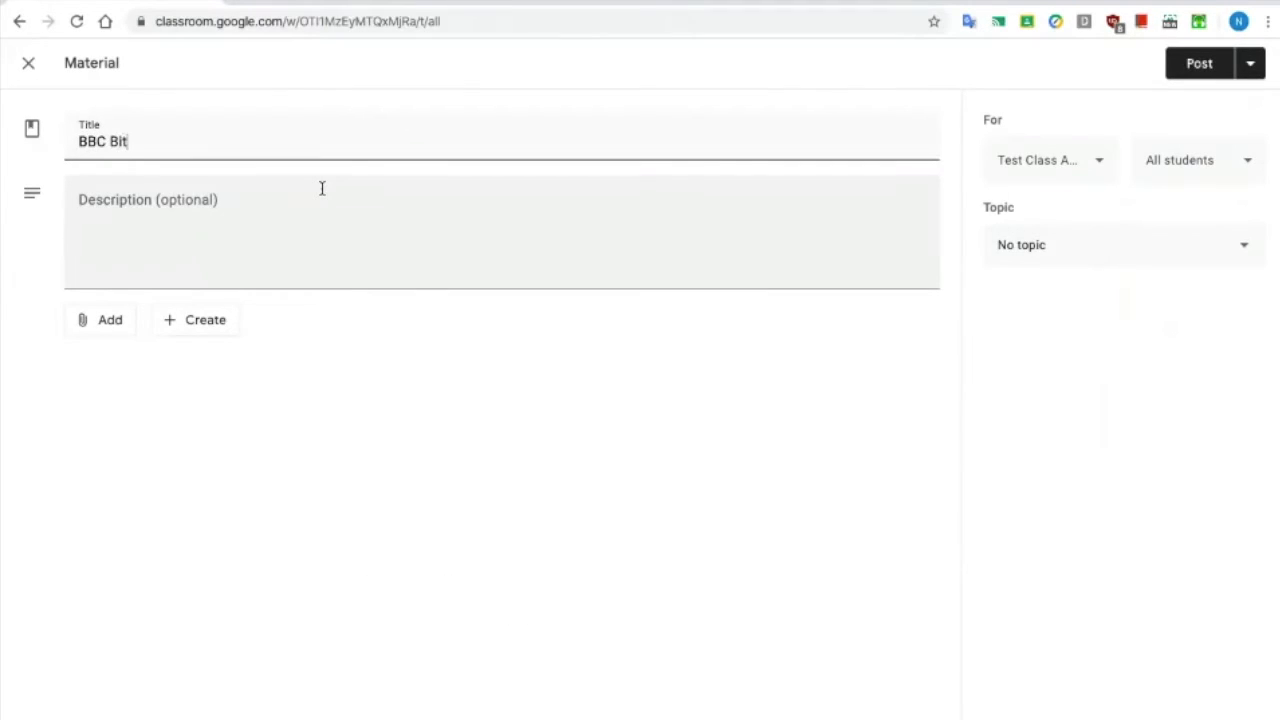
pyautogui.write('esize')
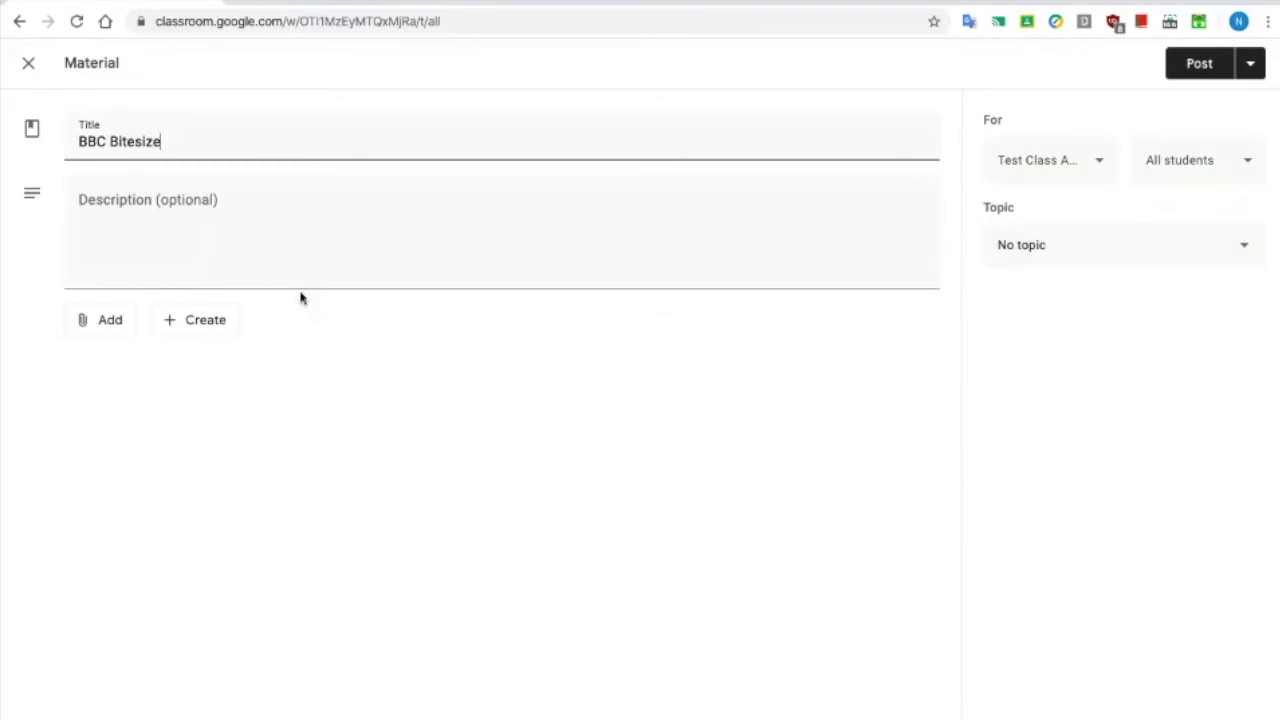
pyautogui.click(118, 329)
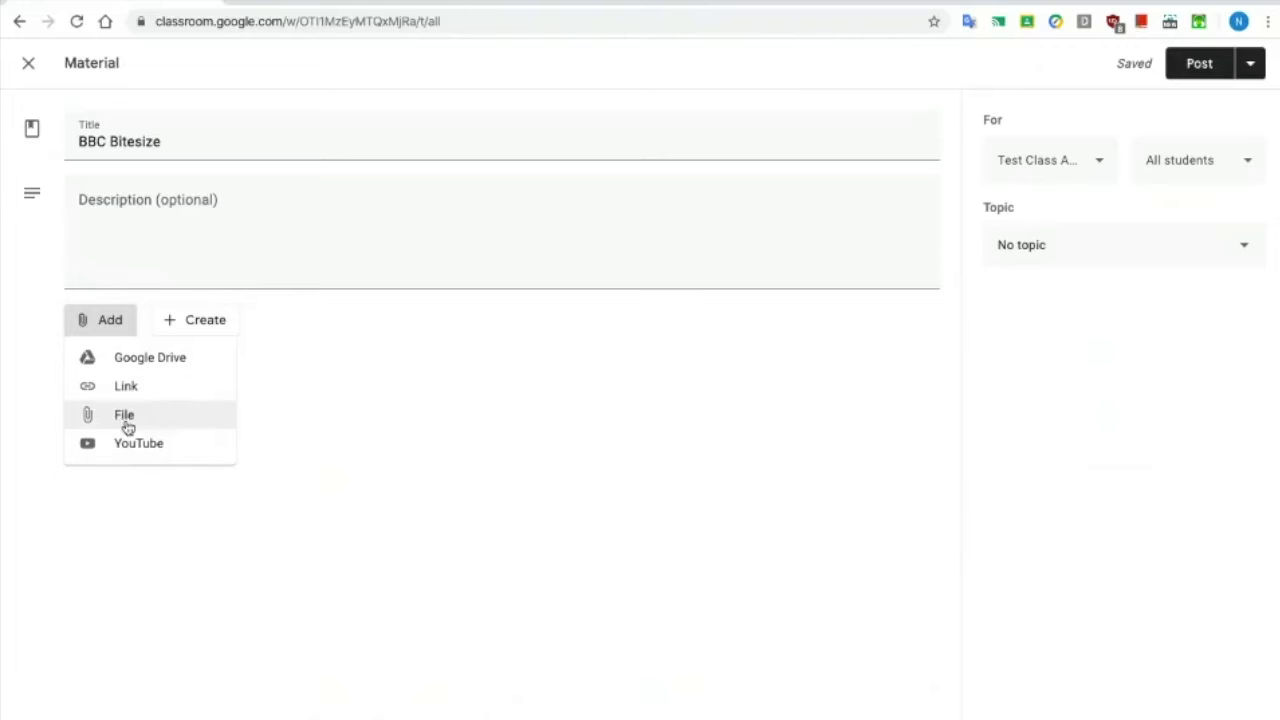
pyautogui.click(134, 392)
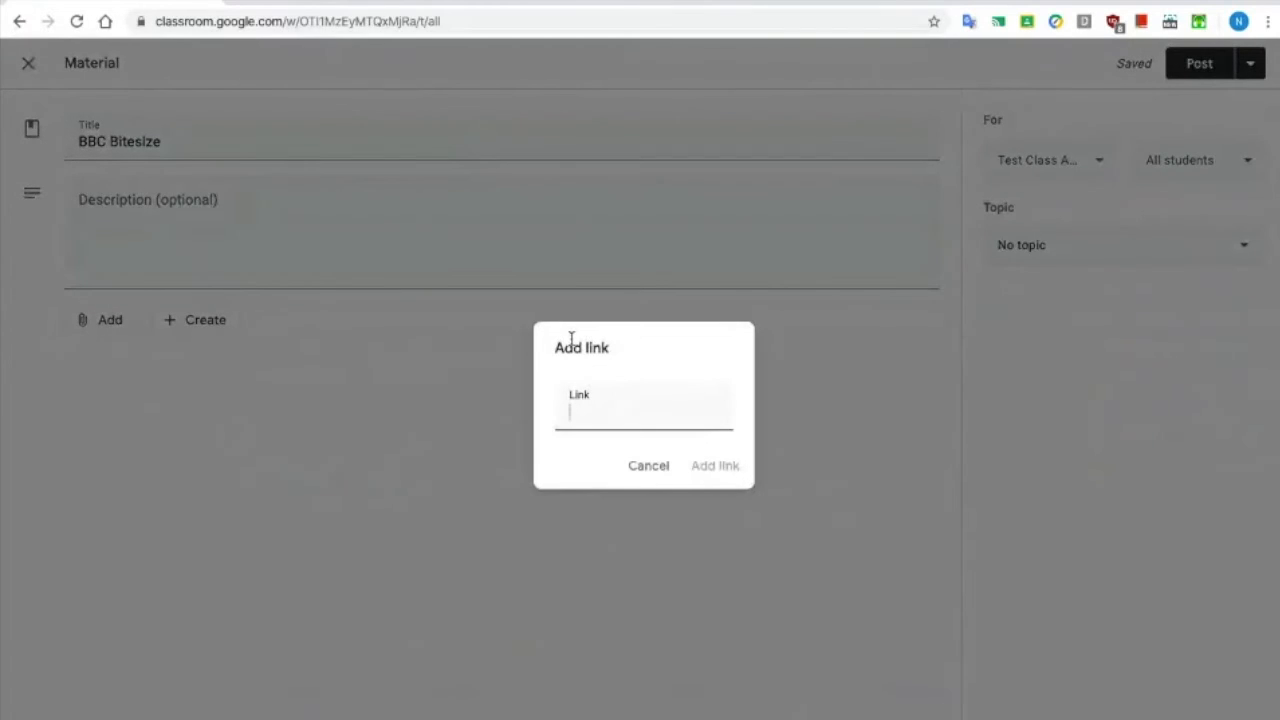
pyautogui.hotkey('ctrl', 'v')
pyautogui.click(727, 465)
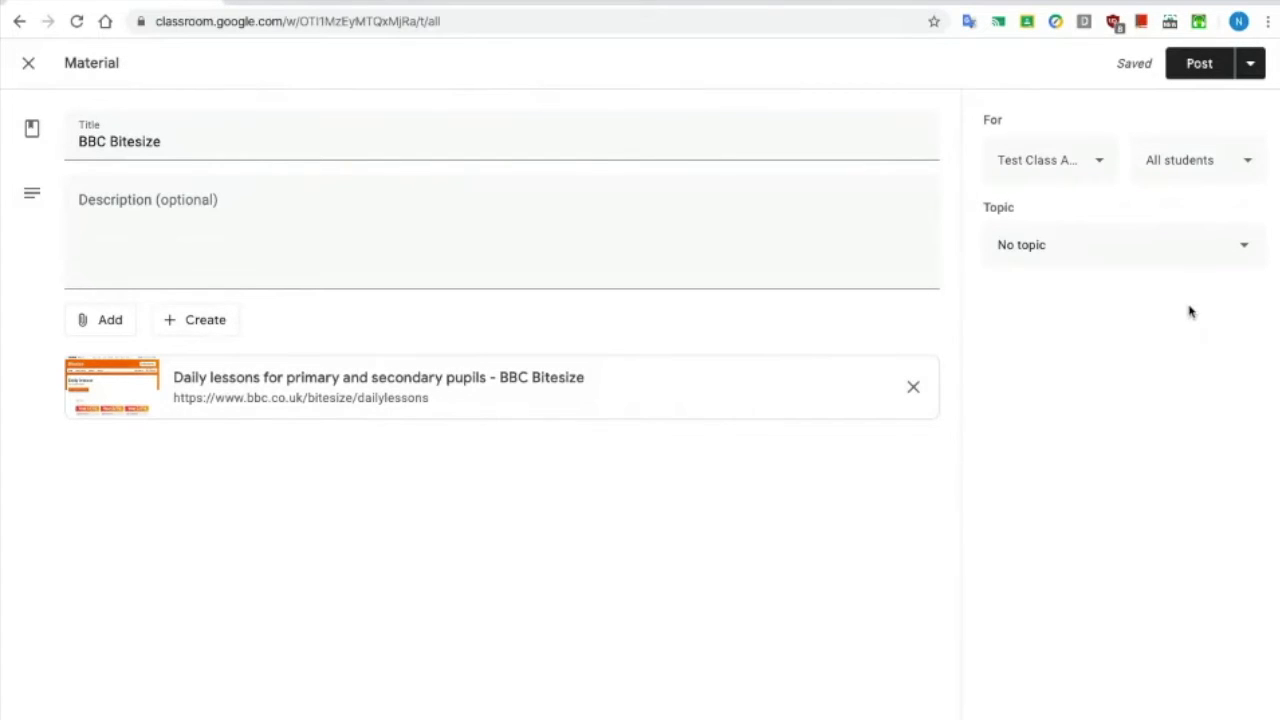
# Create the topic "Remote learning" for the BBC Bitesize material.
pyautogui.click(1166, 257)
pyautogui.click(1127, 297)
pyautogui.write('Remote')
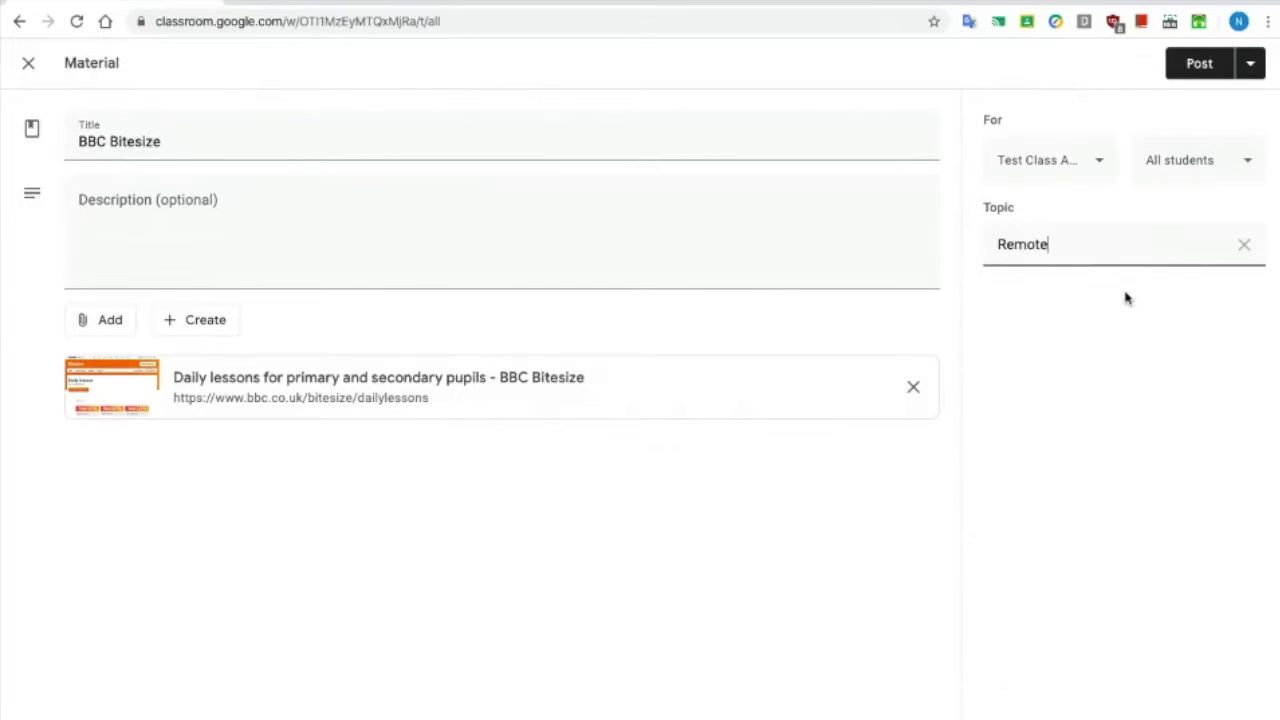
pyautogui.write(' learning')
# Try assigning the material to Training Class, Testing Class and the school staff class as well, and deselect them again.
pyautogui.click(1104, 165)
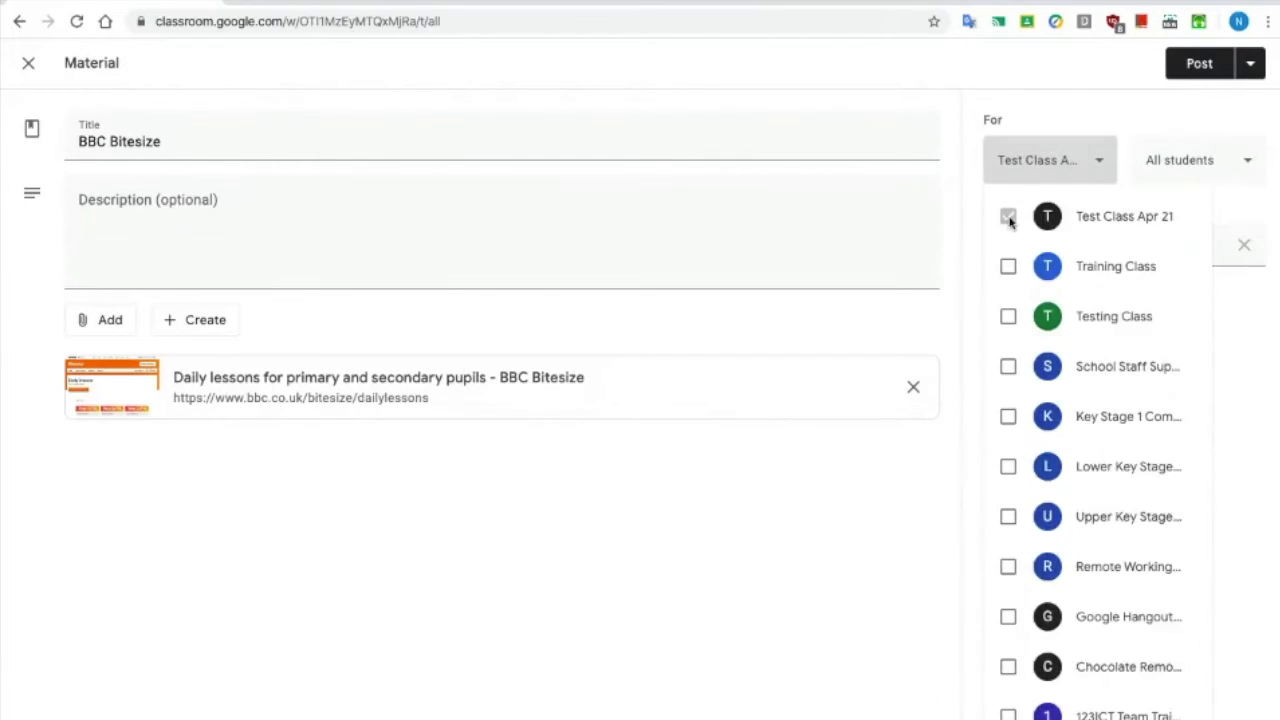
pyautogui.click(1008, 266)
pyautogui.click(1008, 316)
pyautogui.click(1008, 366)
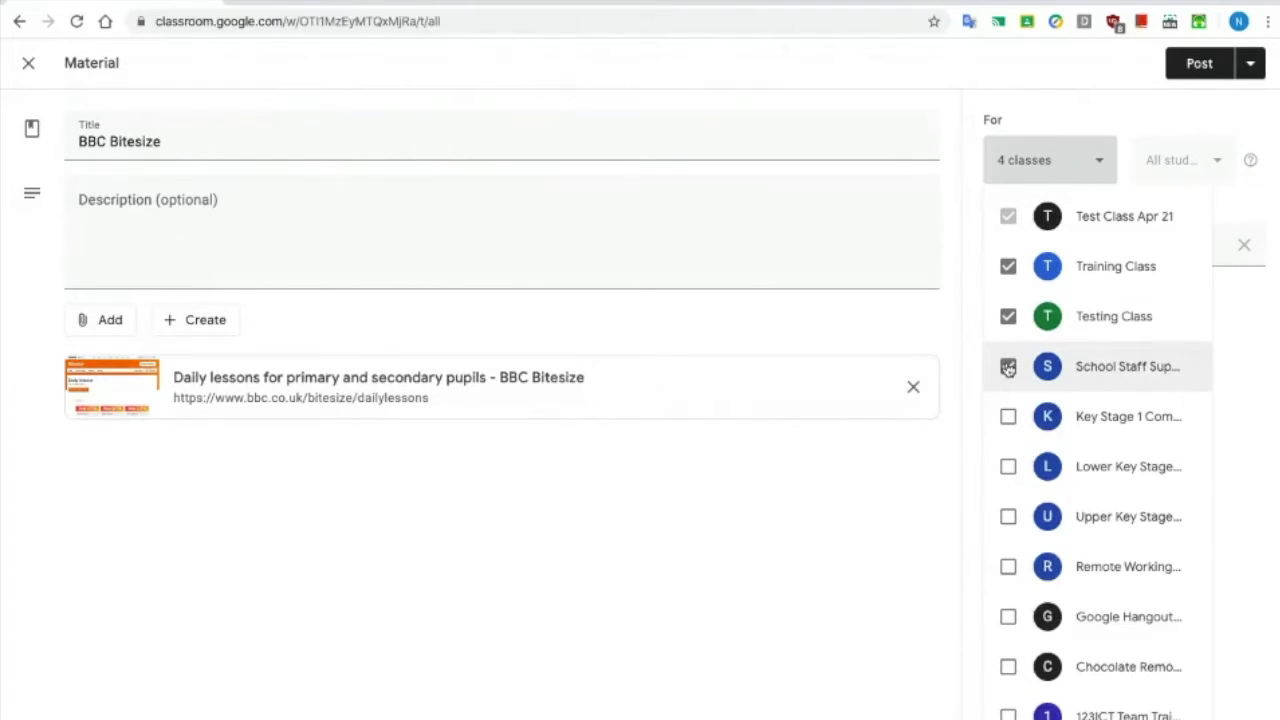
pyautogui.click(1008, 366)
pyautogui.click(1008, 316)
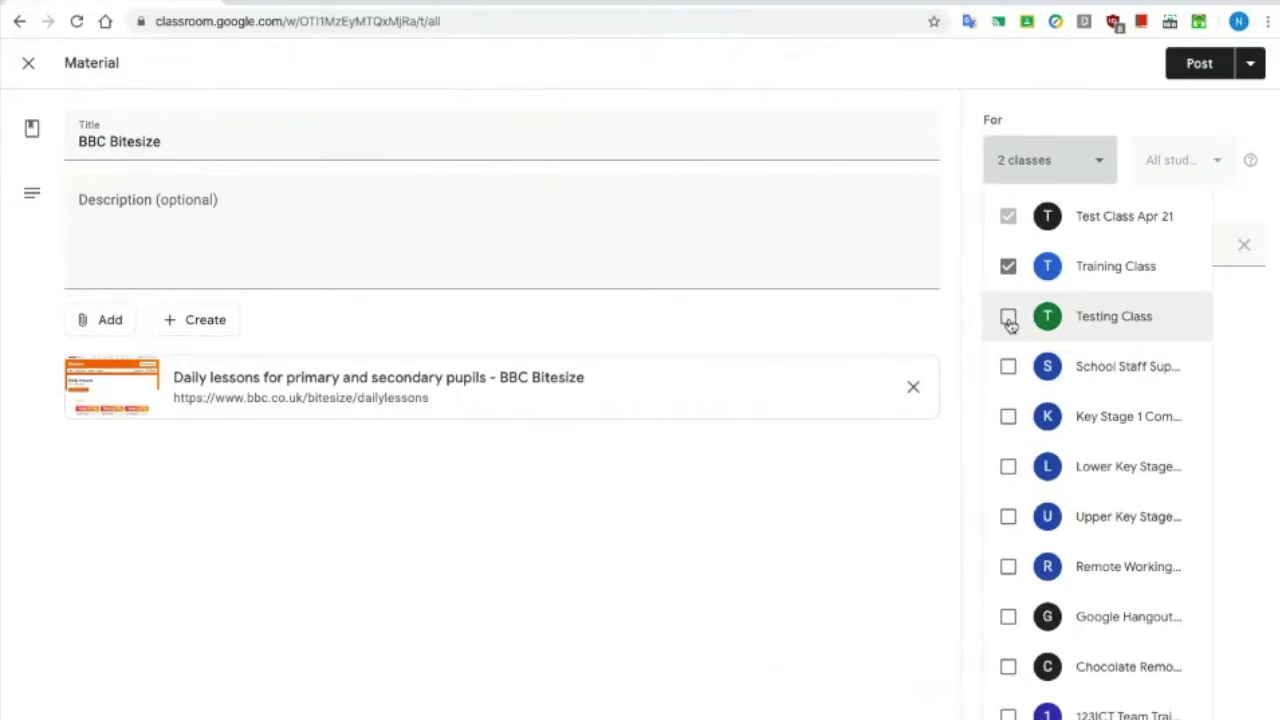
pyautogui.click(1009, 267)
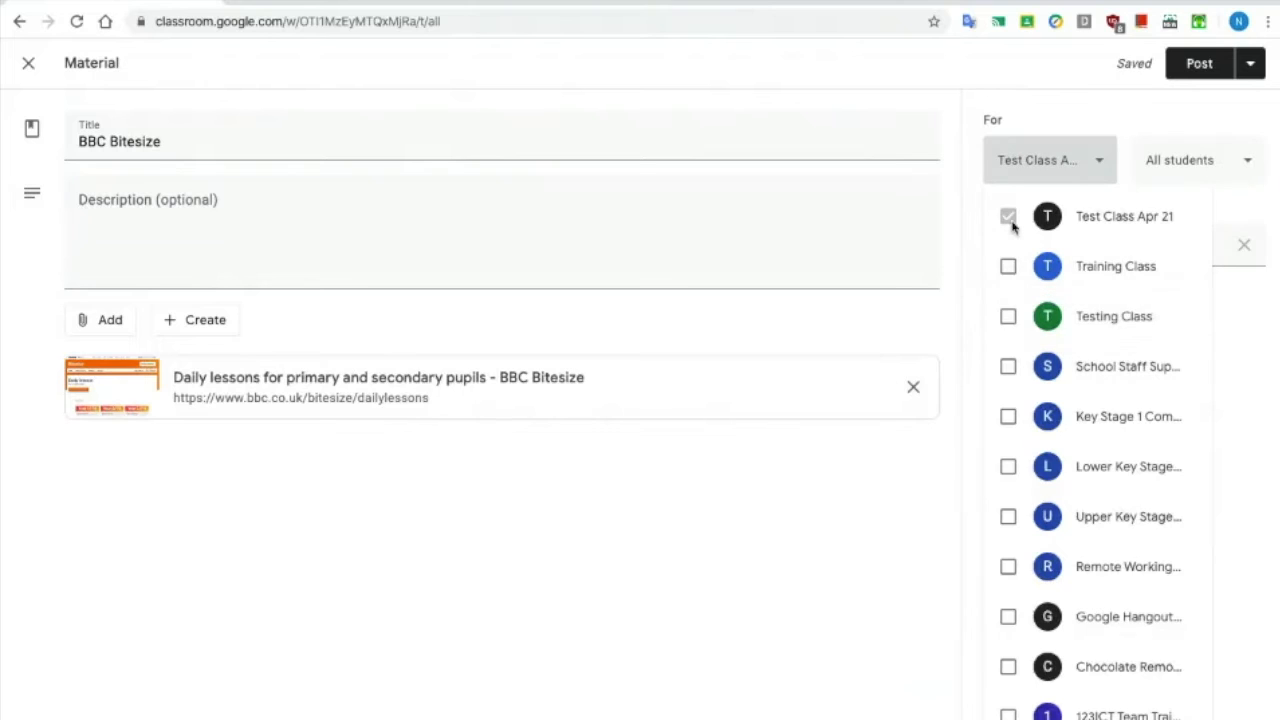
# Review the student recipients and the publishing alternatives, and post the material to all students of Test Class Apr 21.
pyautogui.click(1184, 168)
pyautogui.click(1238, 168)
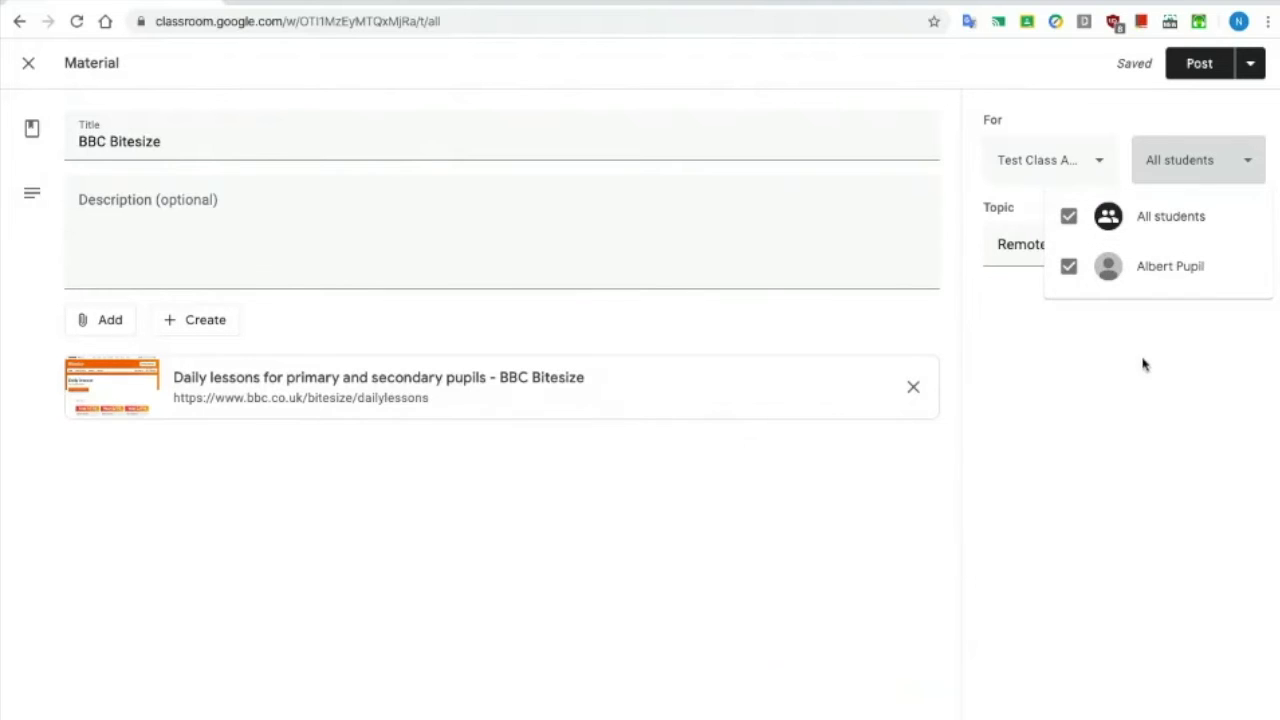
pyautogui.click(1180, 372)
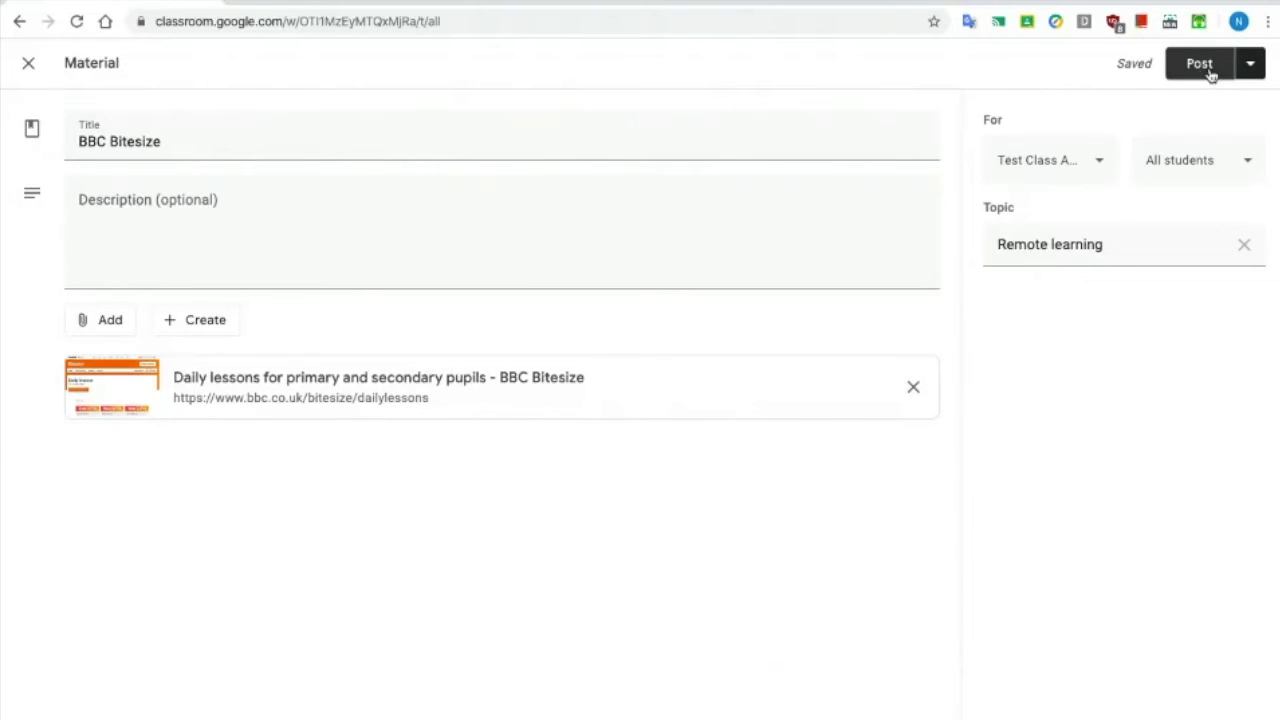
pyautogui.click(1249, 68)
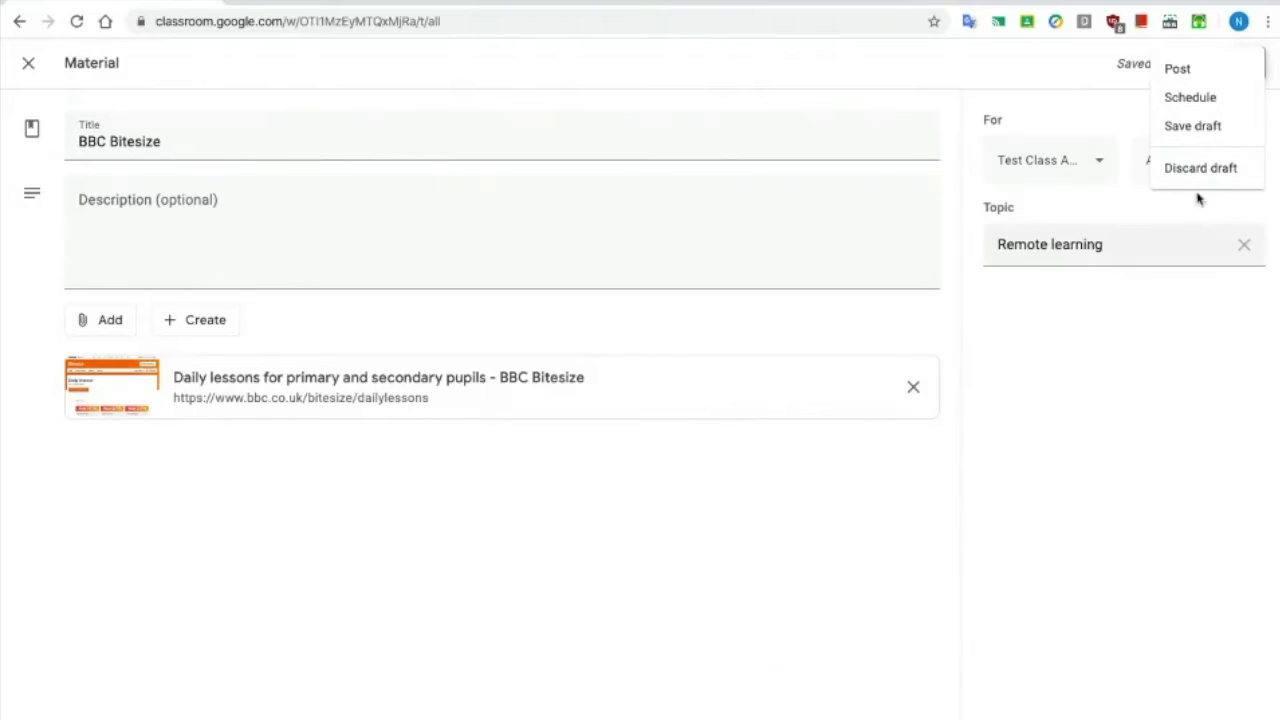
pyautogui.click(1187, 80)
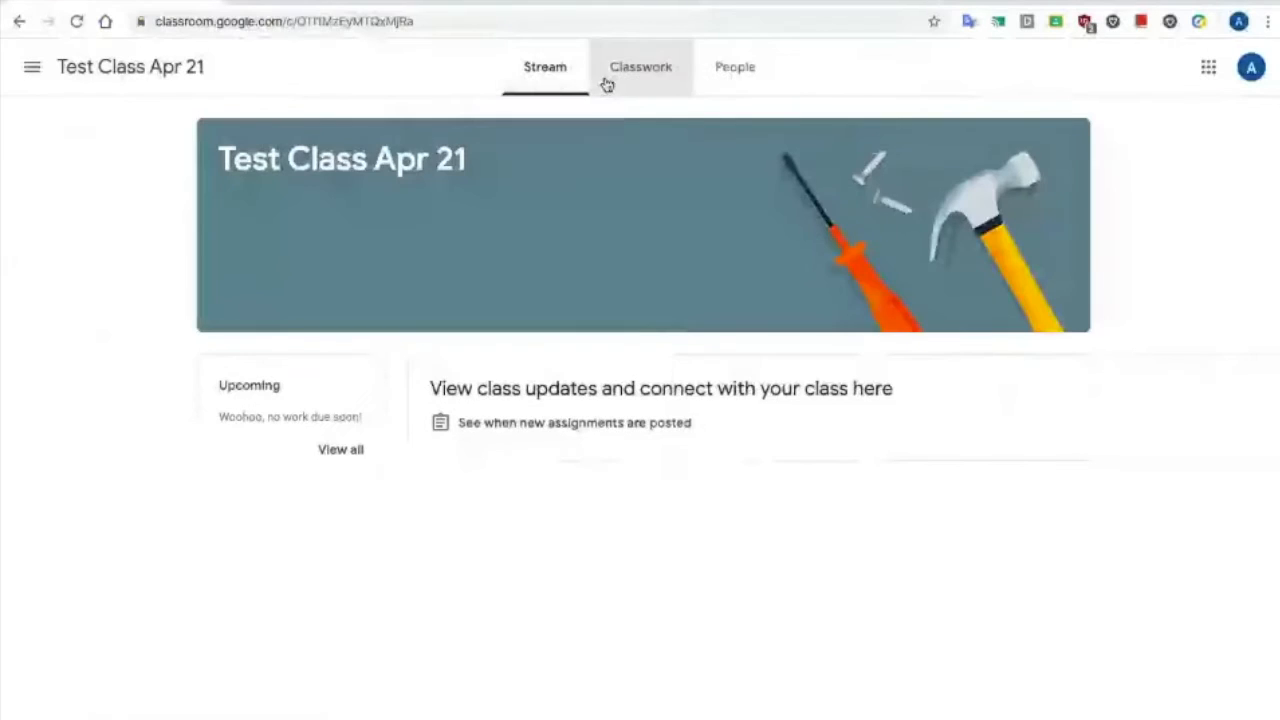
# Check the BBC Bitesize material in the student's classwork and view the daily lessons page it links to.
pyautogui.click(603, 82)
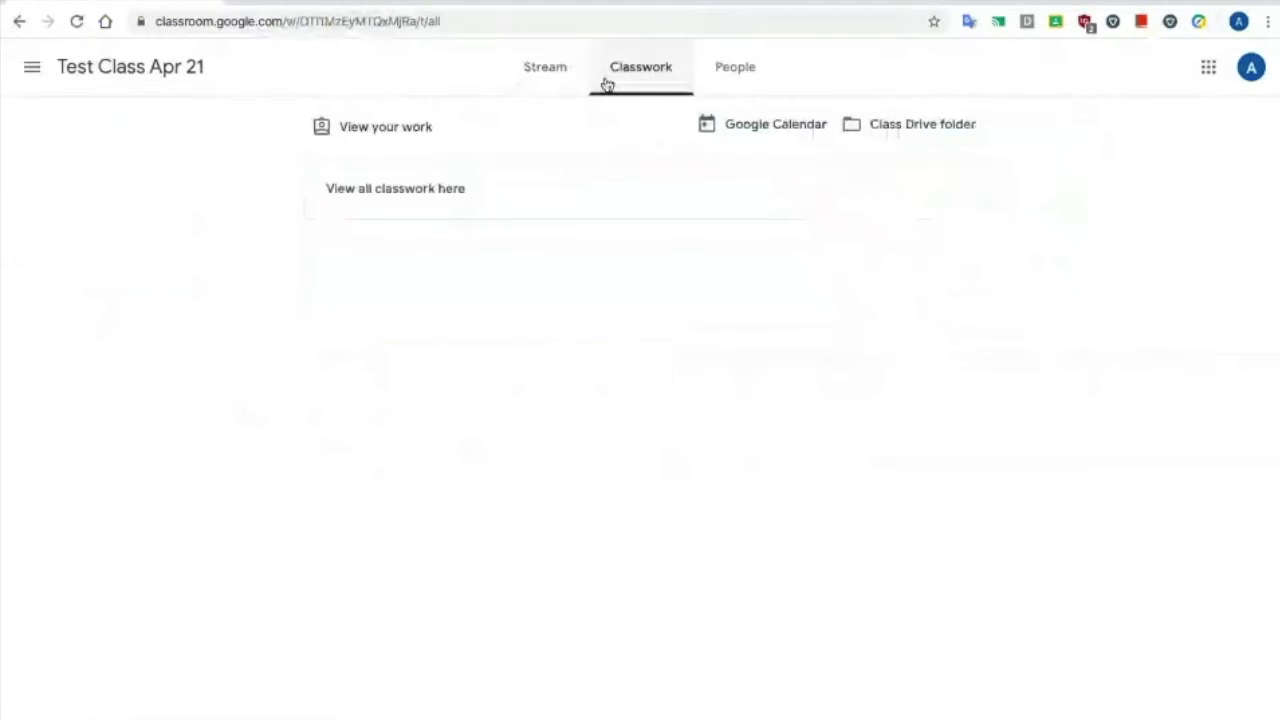
pyautogui.click(75, 21)
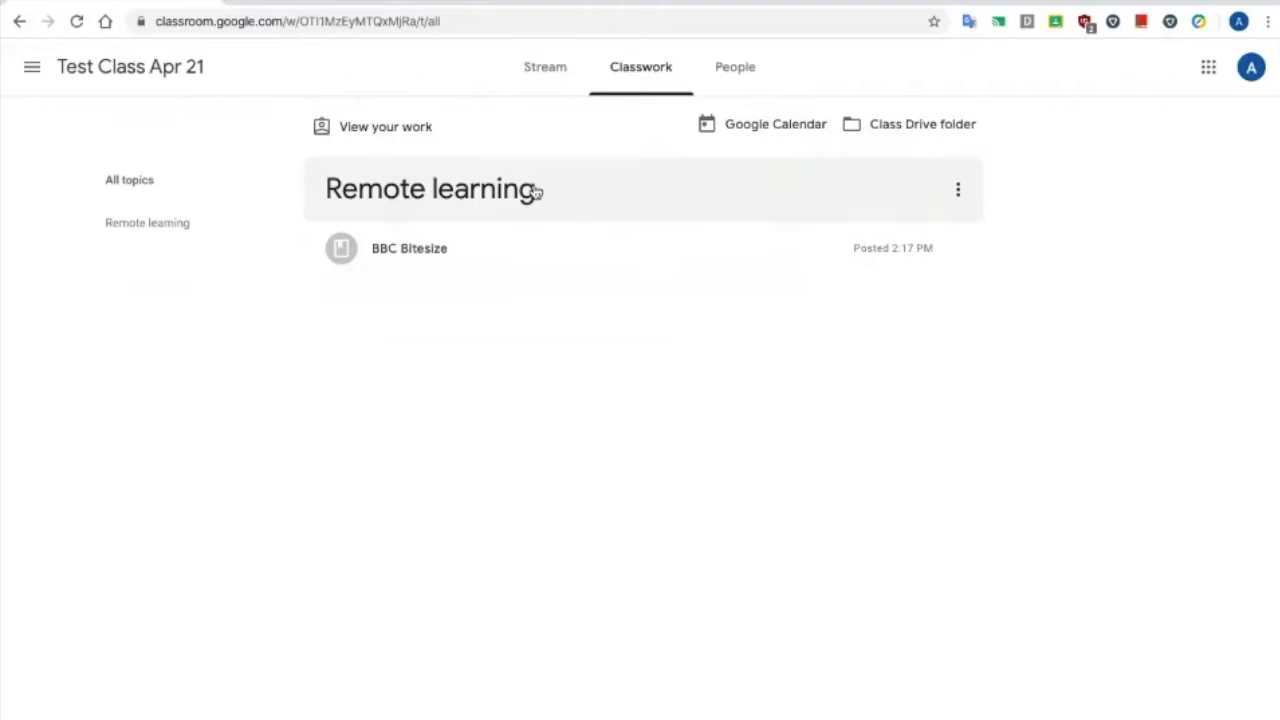
pyautogui.click(425, 255)
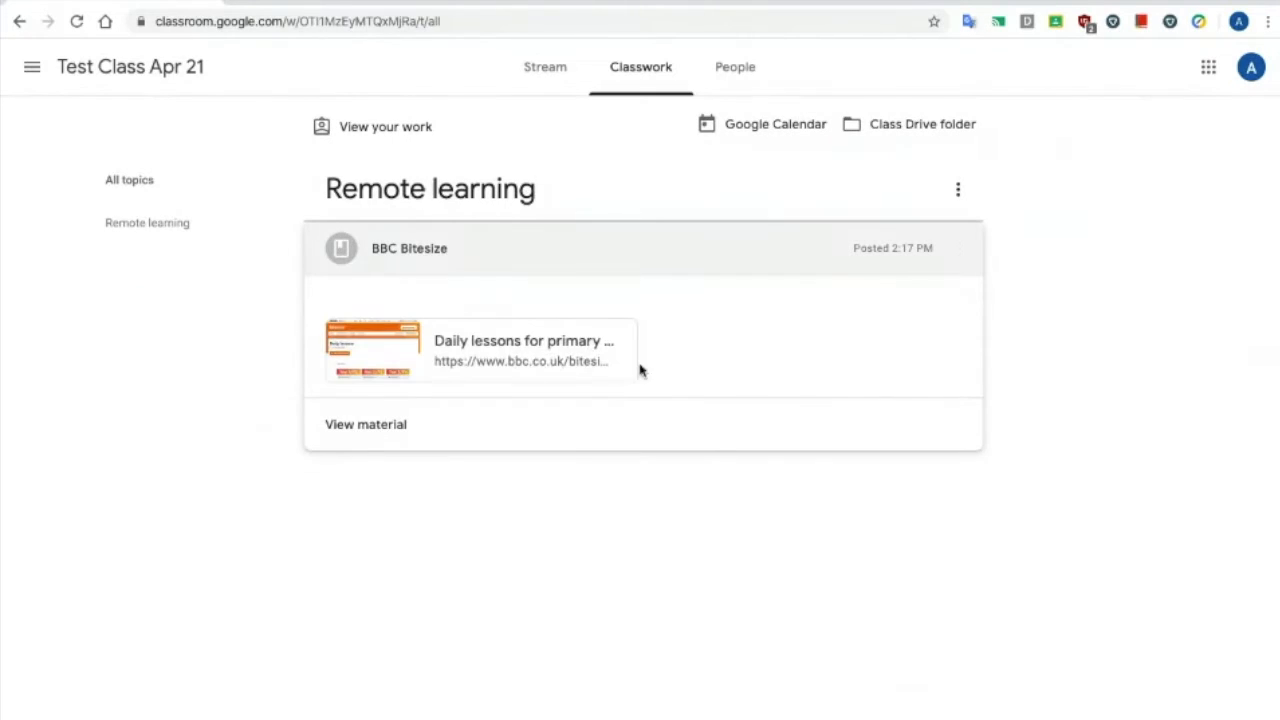
pyautogui.click(543, 355)
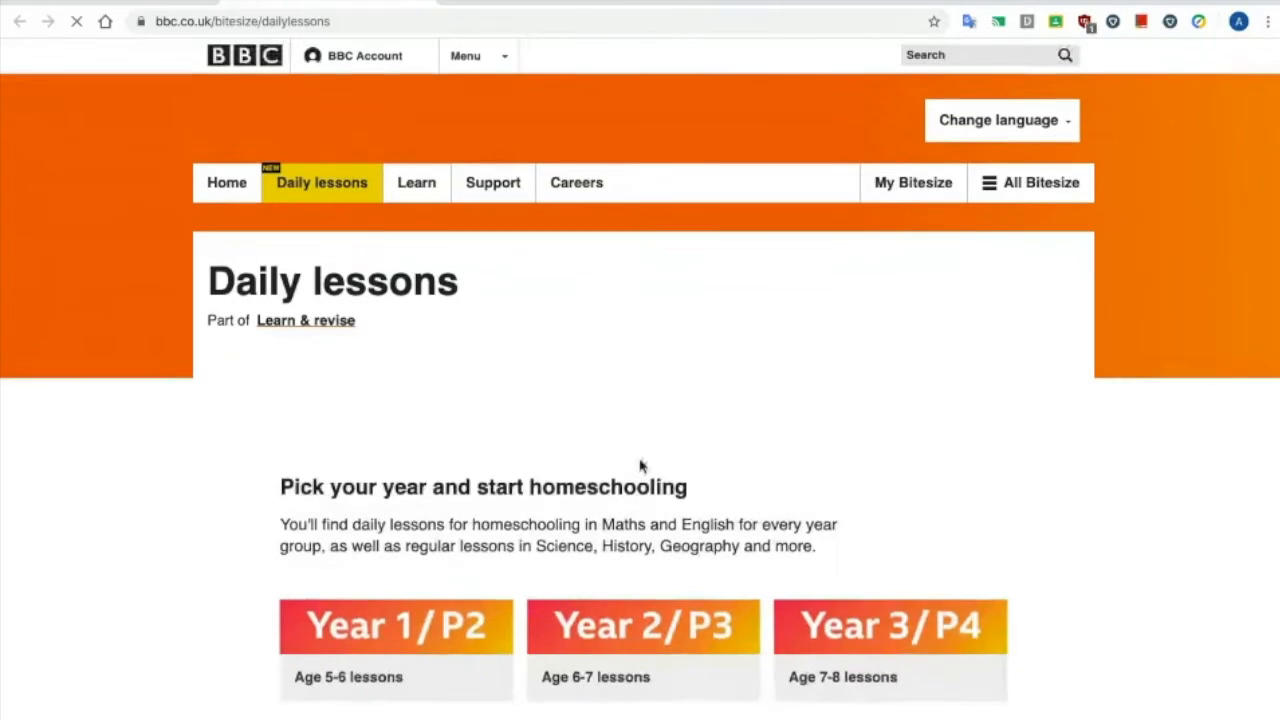
pyautogui.scroll(-5, 640, 463)
pyautogui.scroll(5, 640, 463)
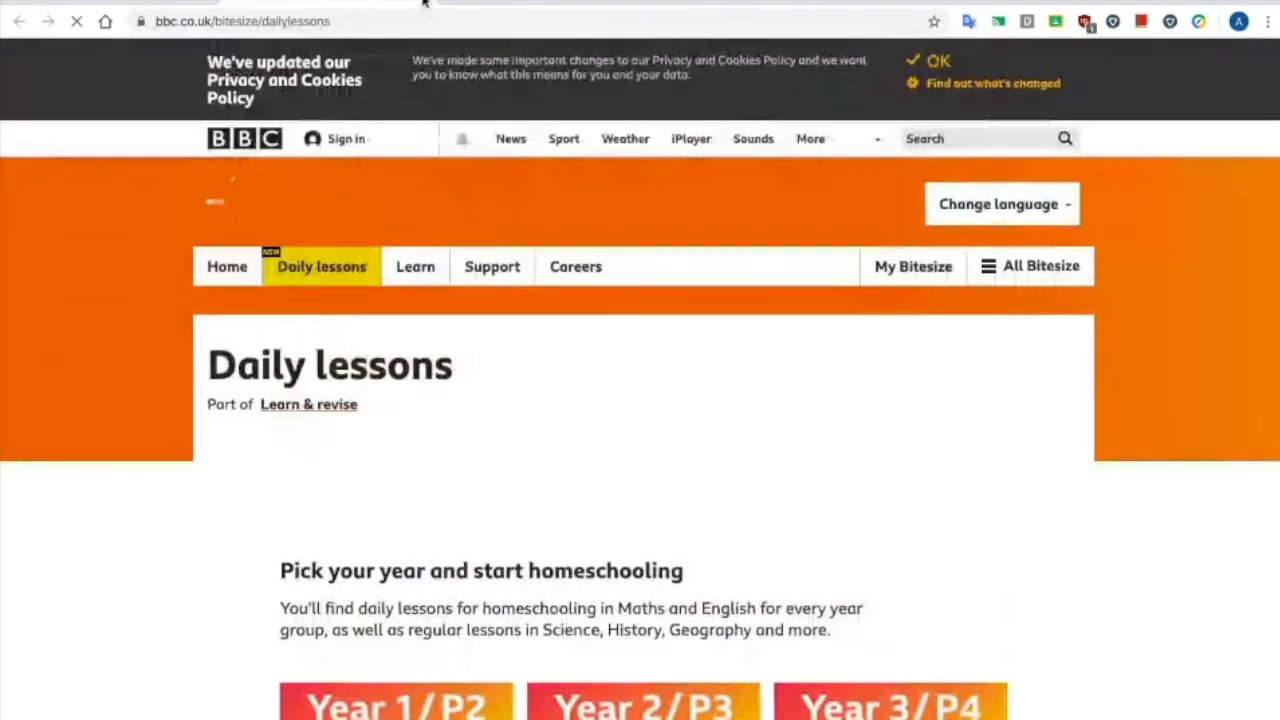
pyautogui.click(424, 1)
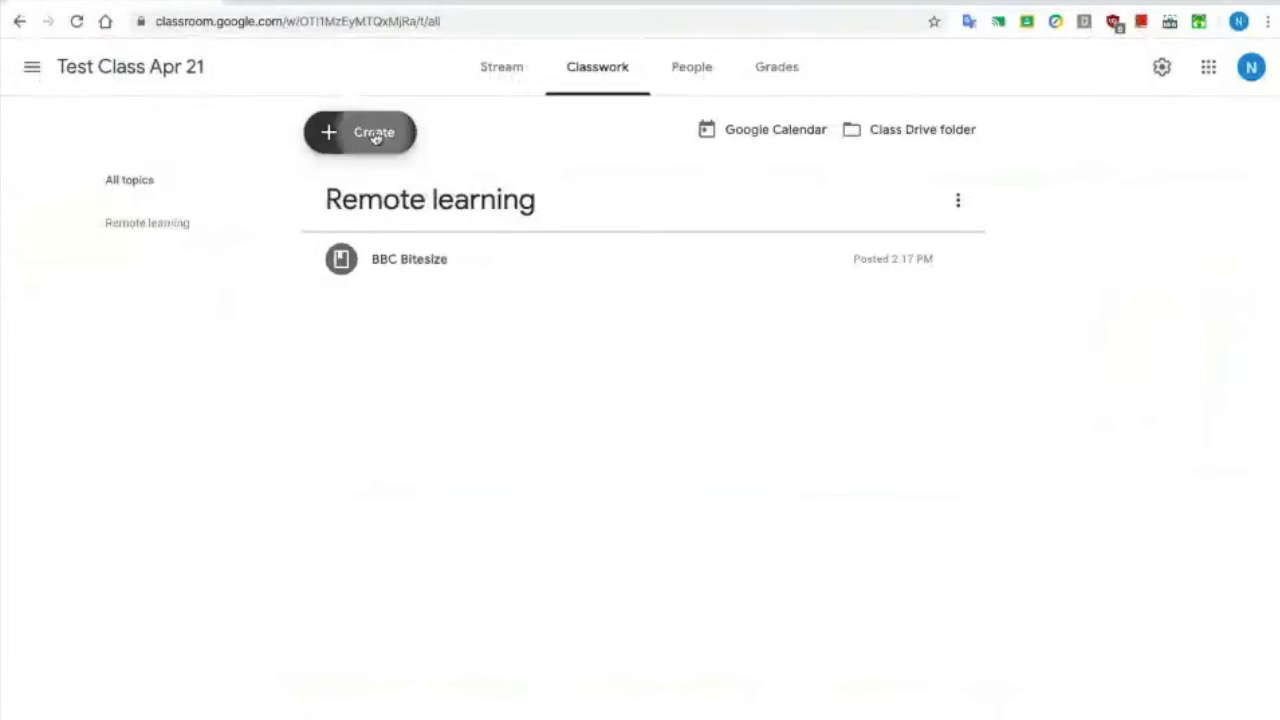
# Create a new material in the teacher's classwork with the title "Chocolate making video".
pyautogui.click(374, 133)
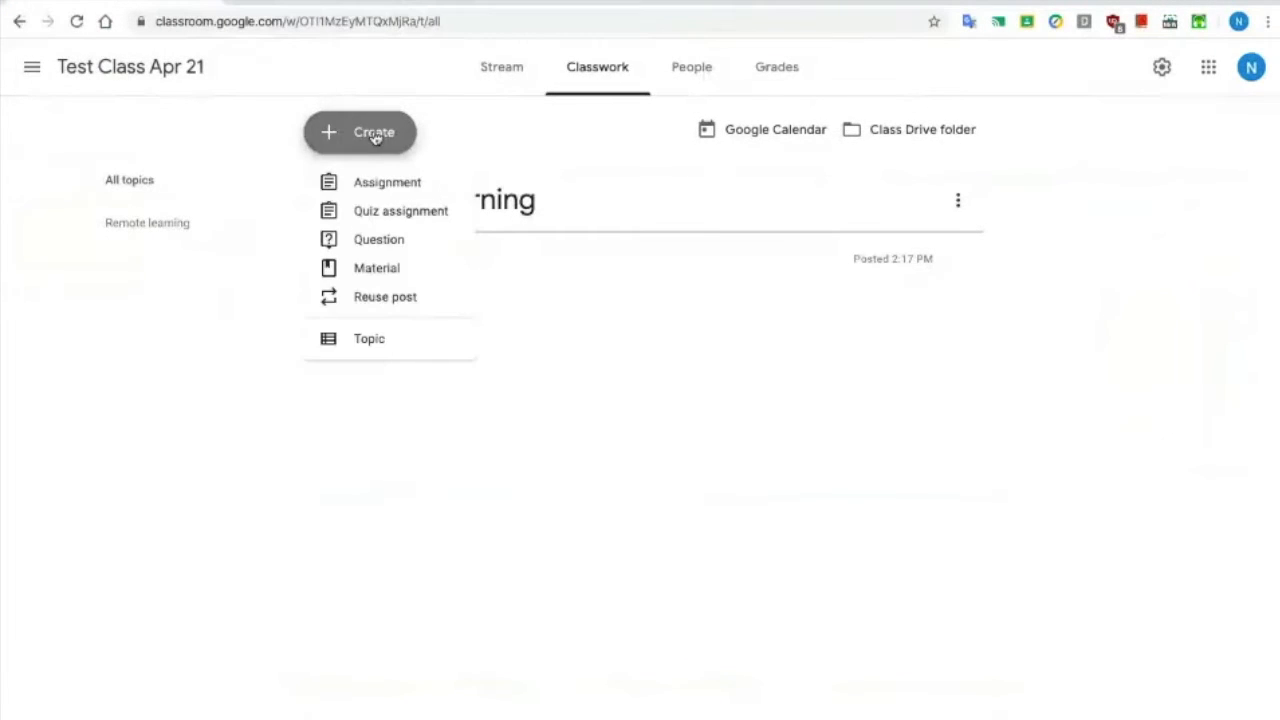
pyautogui.click(370, 275)
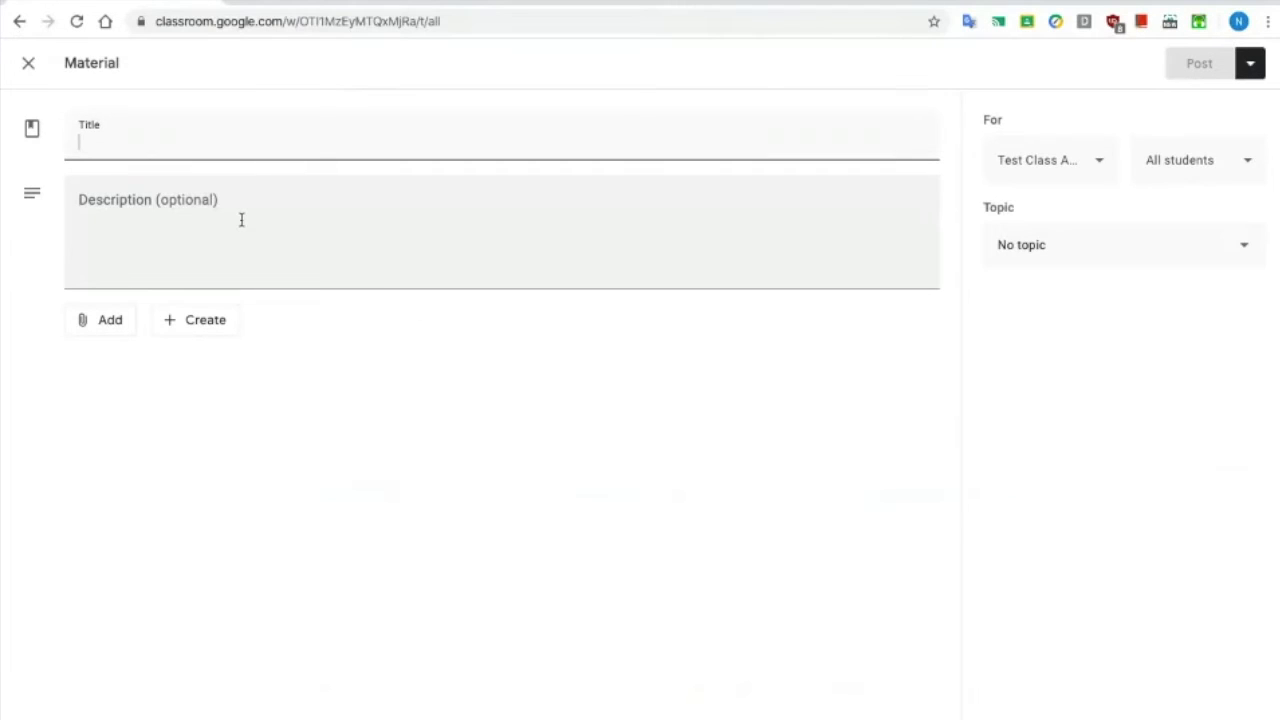
pyautogui.write('Chocol')
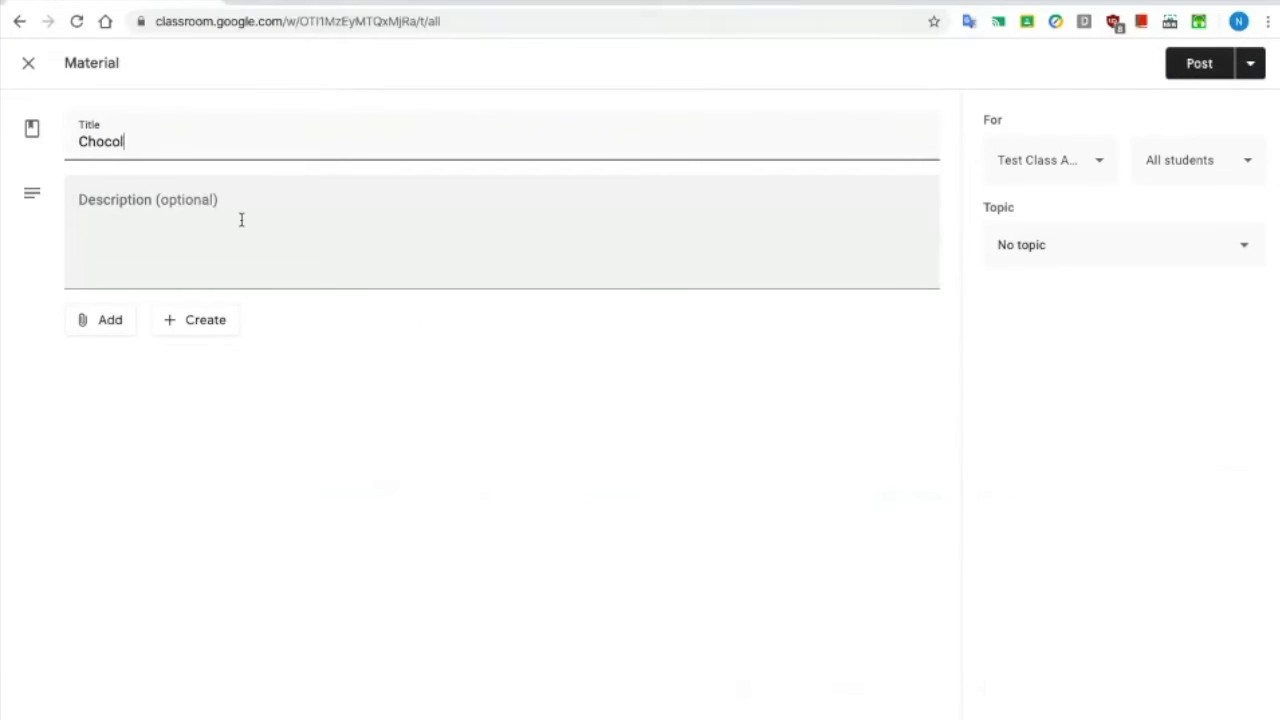
pyautogui.write('ate ma')
pyautogui.press('BackSpace')
pyautogui.write('making video')
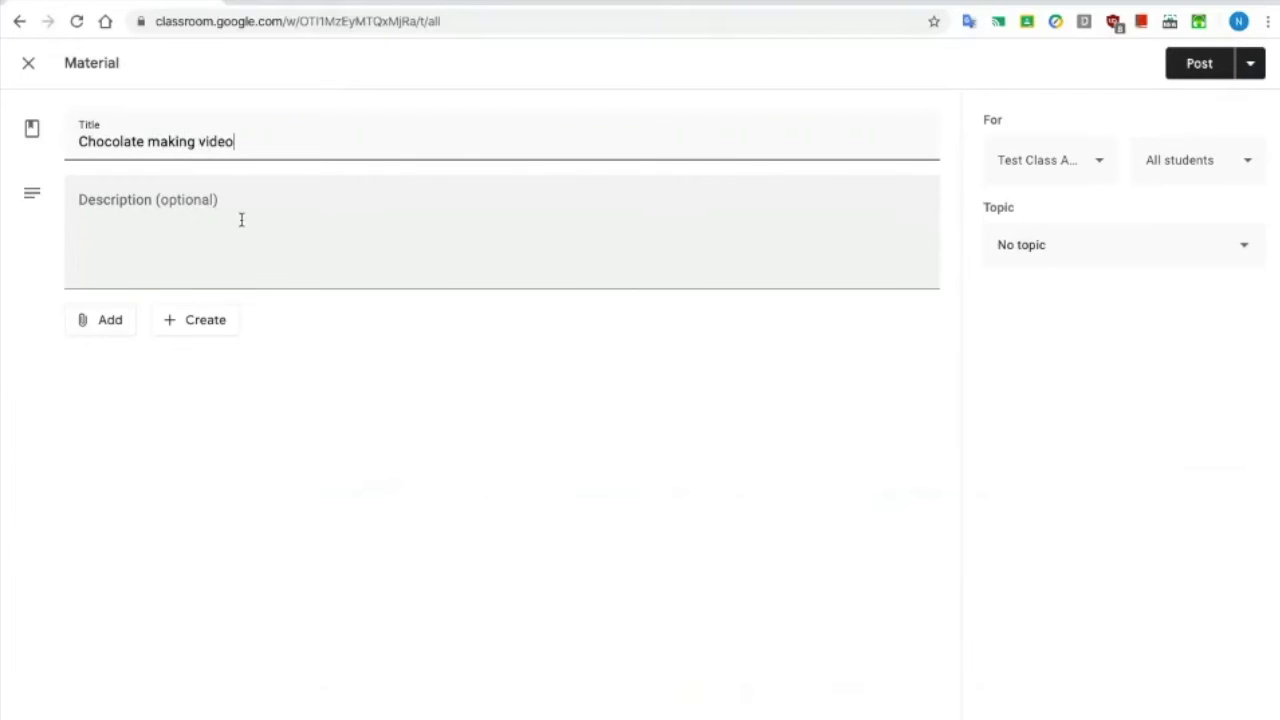
# Start attaching a YouTube video to the material and search for "chocolate making".
pyautogui.click(101, 327)
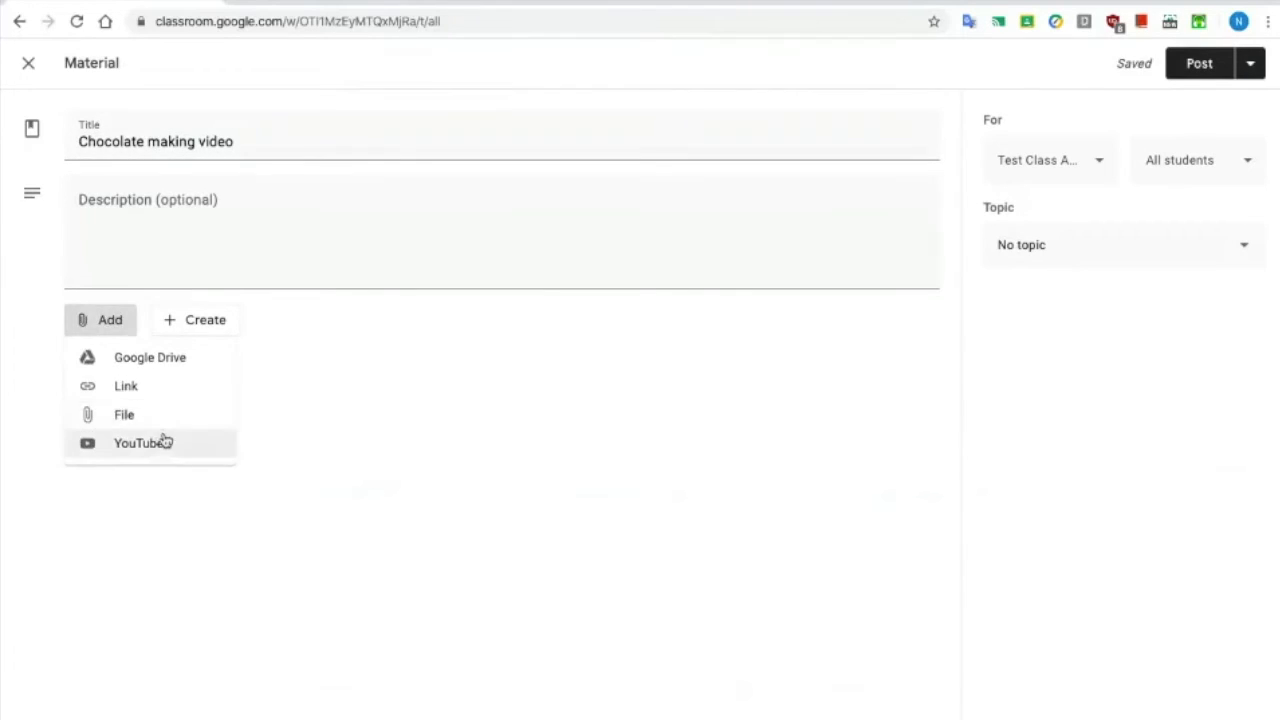
pyautogui.click(163, 443)
pyautogui.click(400, 247)
pyautogui.write('chocolate')
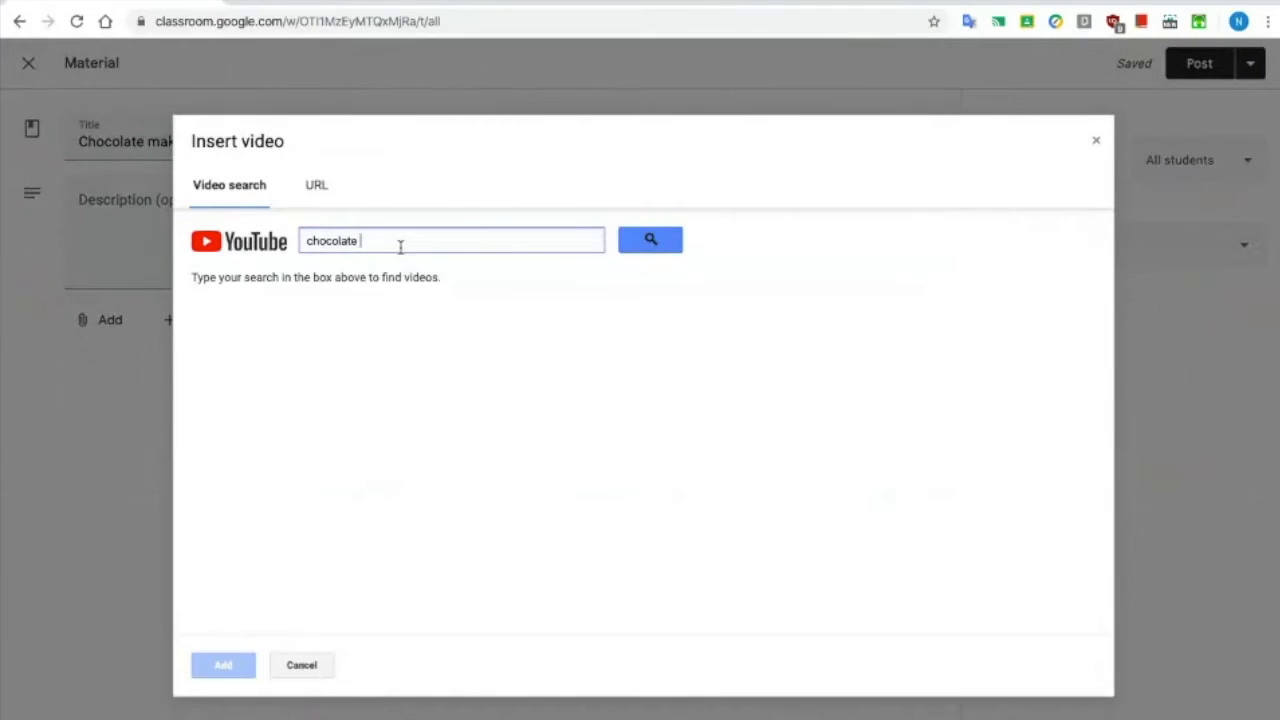
pyautogui.write(' making')
pyautogui.click(644, 243)
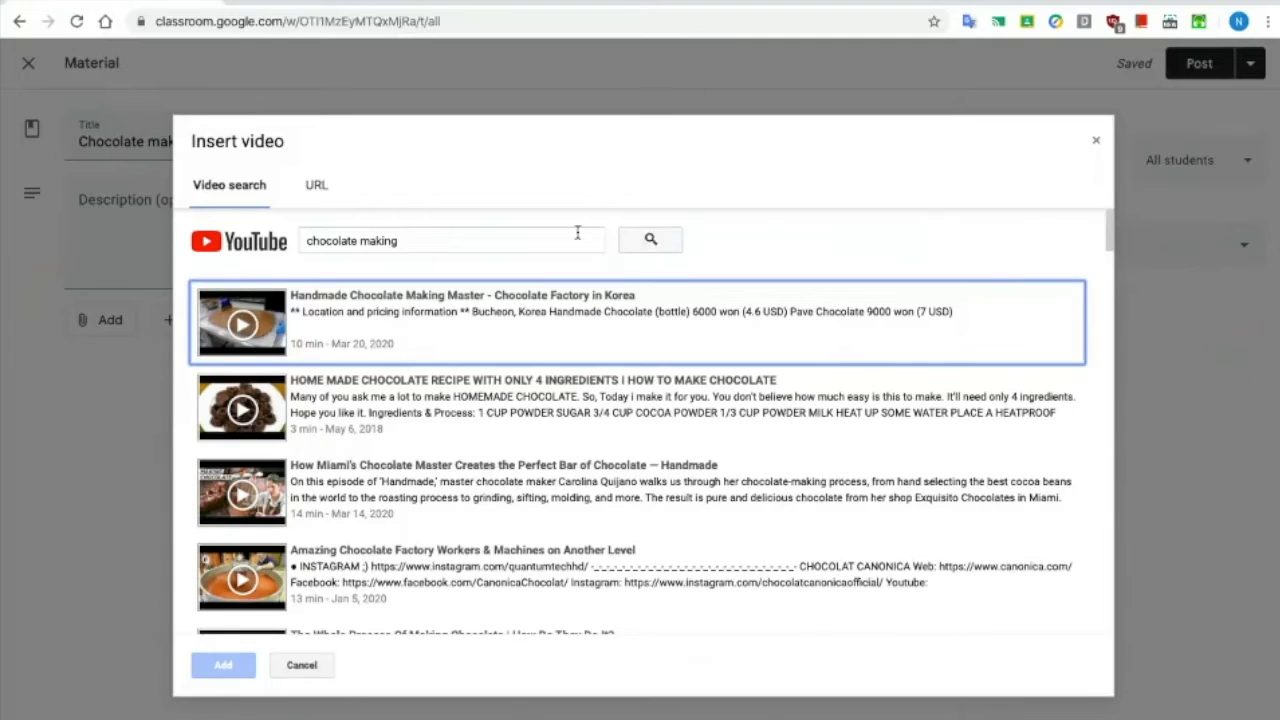
# Copy the search words and look at the alternative of inserting a video by its YouTube URL.
pyautogui.moveTo(446, 240); pyautogui.dragTo(291, 237)
pyautogui.hotkey('ctrl', 'c')
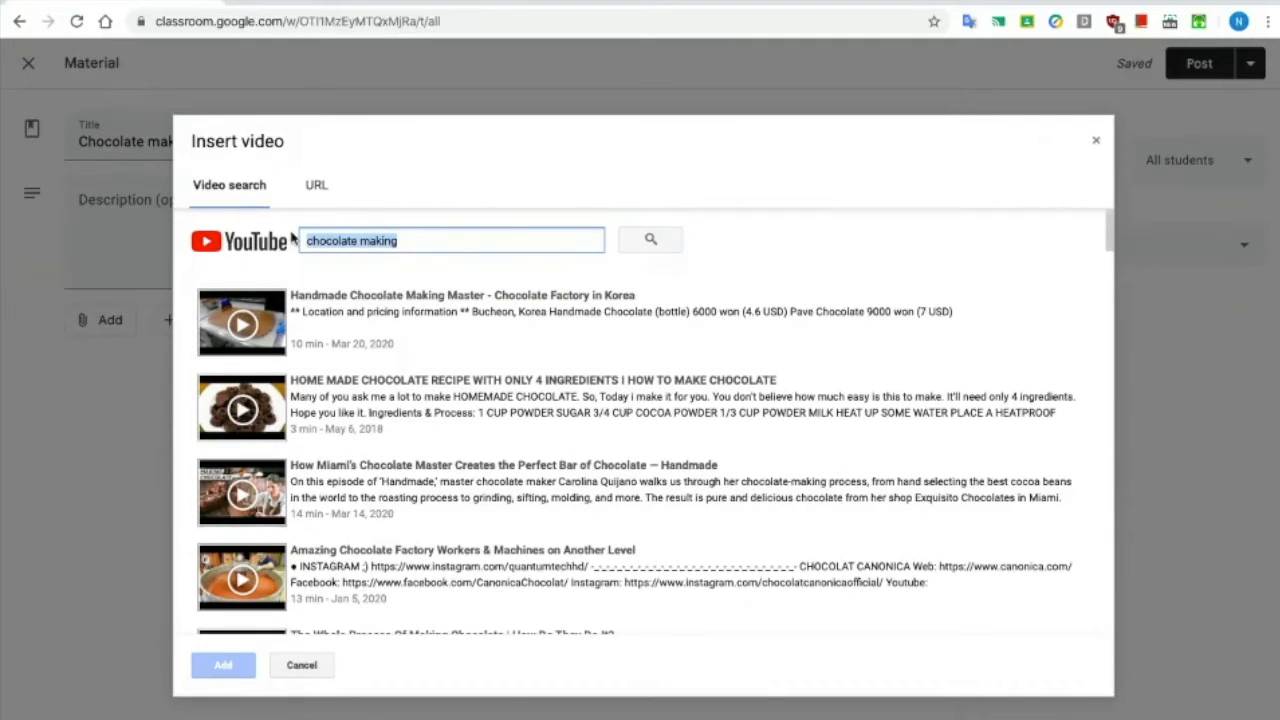
pyautogui.click(317, 185)
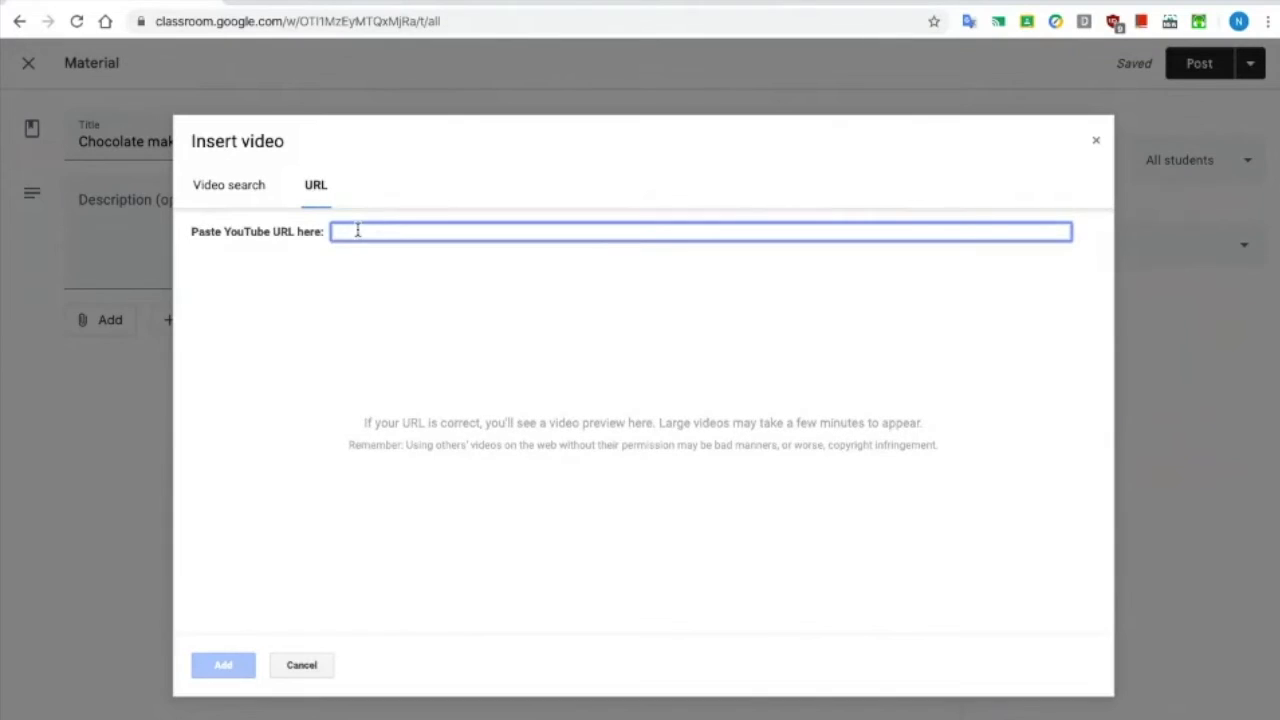
pyautogui.click(260, 196)
# Search for "chocolate making" again and attach the video "HOME MADE CHOCOLATE RECIPE WITH ONLY 4 INGREDIENTS I HOW TO MAKE CHOCOLATE".
pyautogui.hotkey('ctrl', 'v')
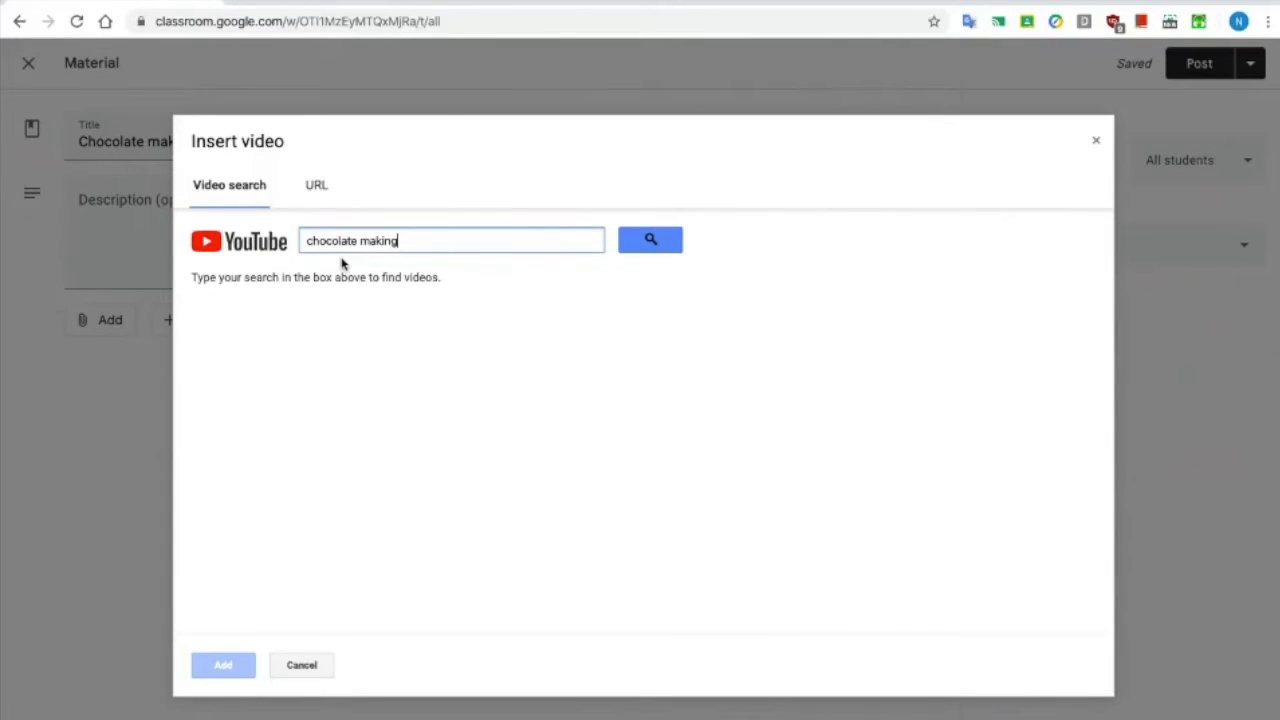
pyautogui.press('Return')
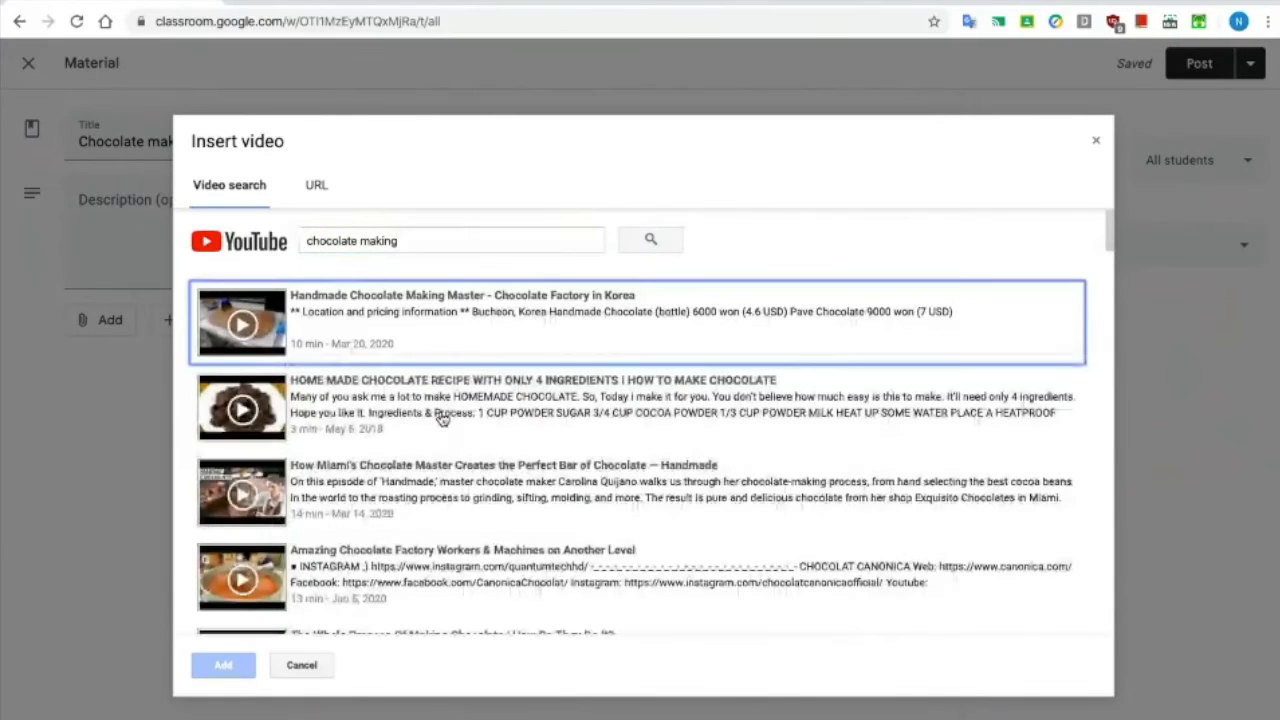
pyautogui.click(383, 430)
pyautogui.click(223, 665)
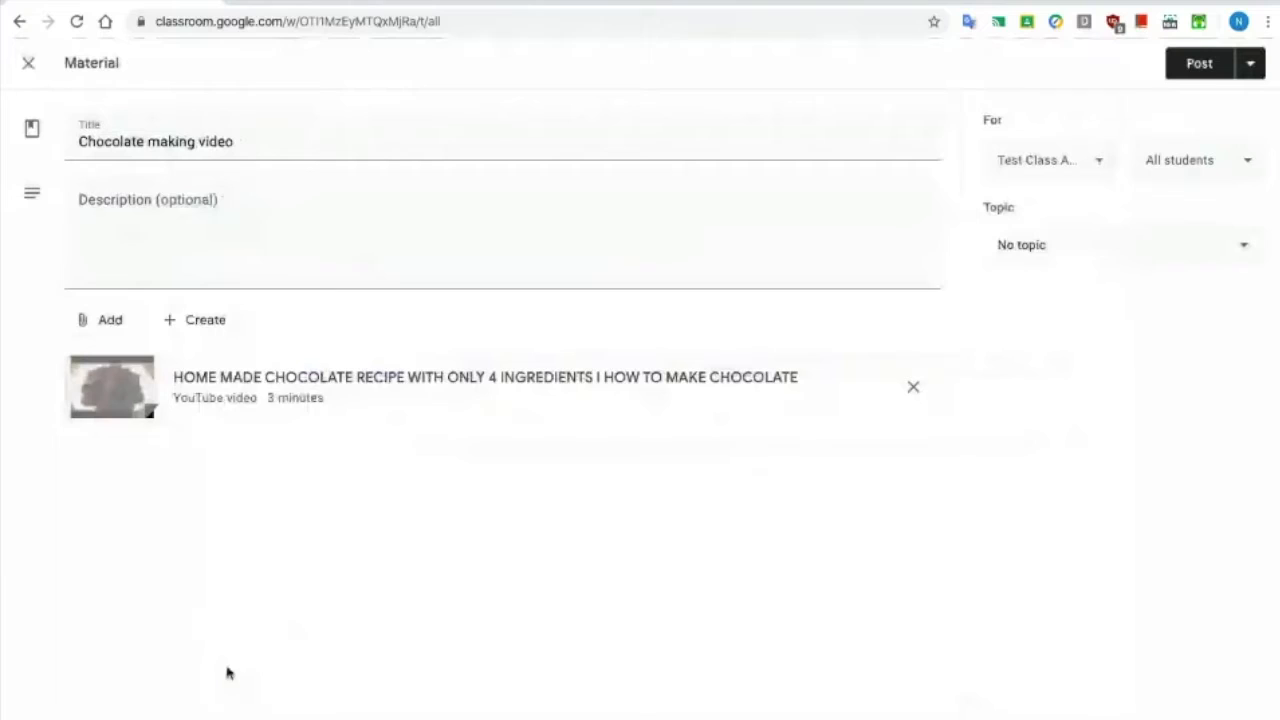
# Post the material to all students under a new topic "Chocolate", and move that topic below Remote learning.
pyautogui.click(1040, 250)
pyautogui.click(1040, 295)
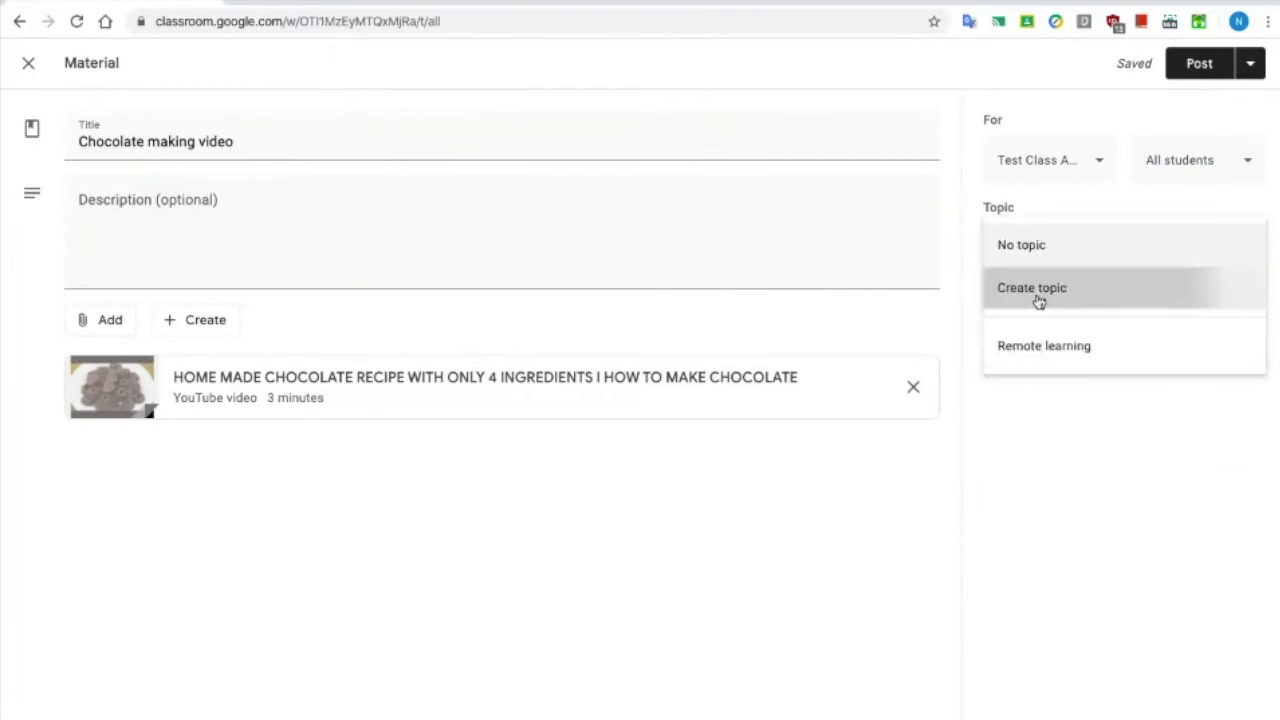
pyautogui.write('Chocolate')
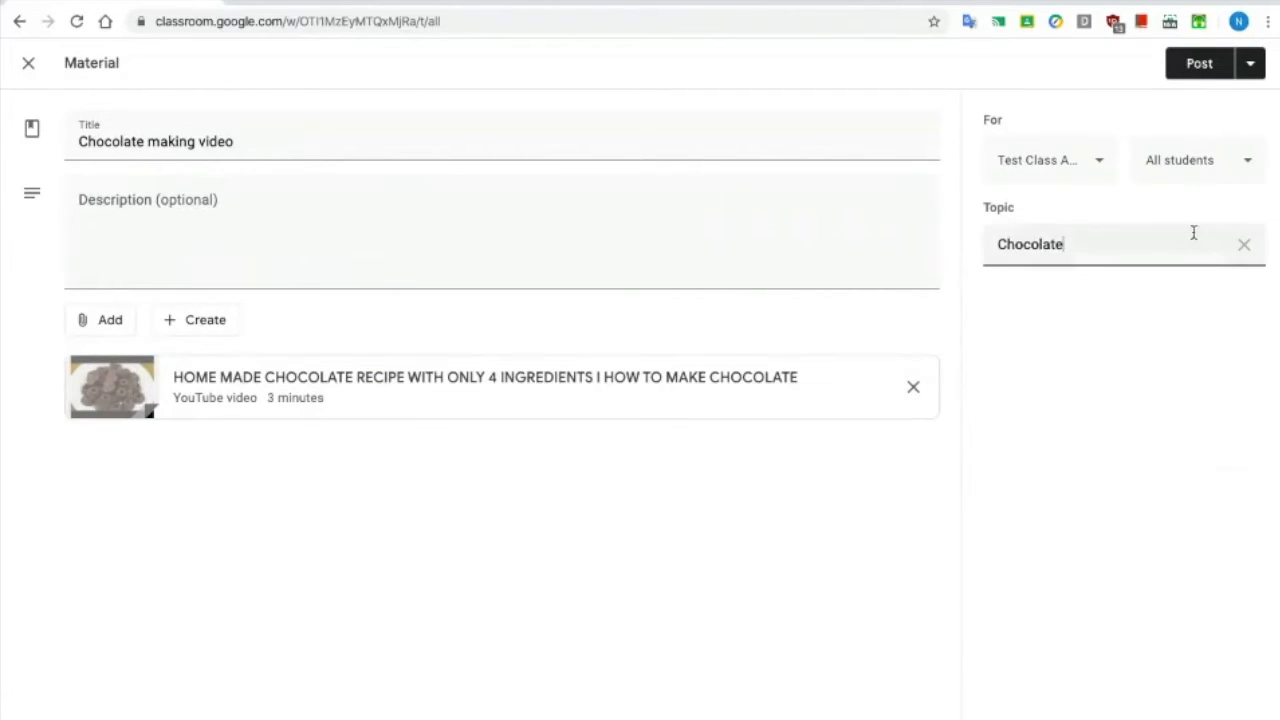
pyautogui.click(1199, 63)
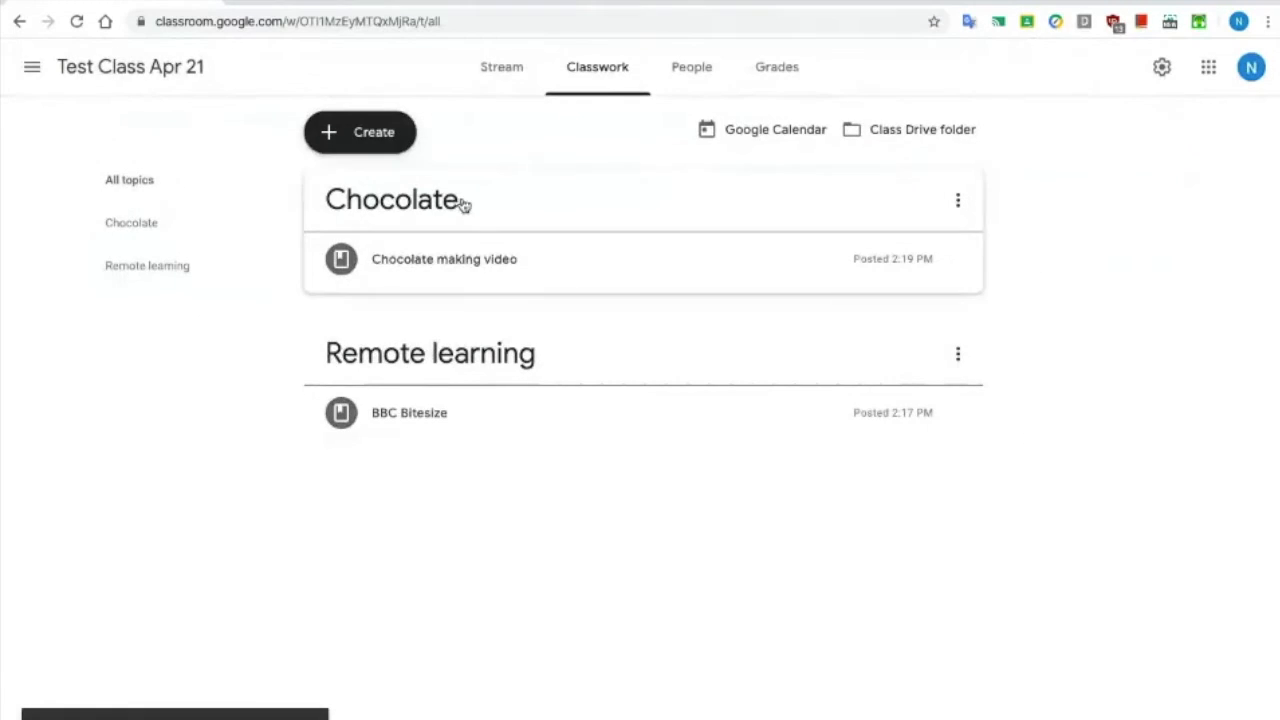
pyautogui.moveTo(611, 205); pyautogui.dragTo(623, 394)
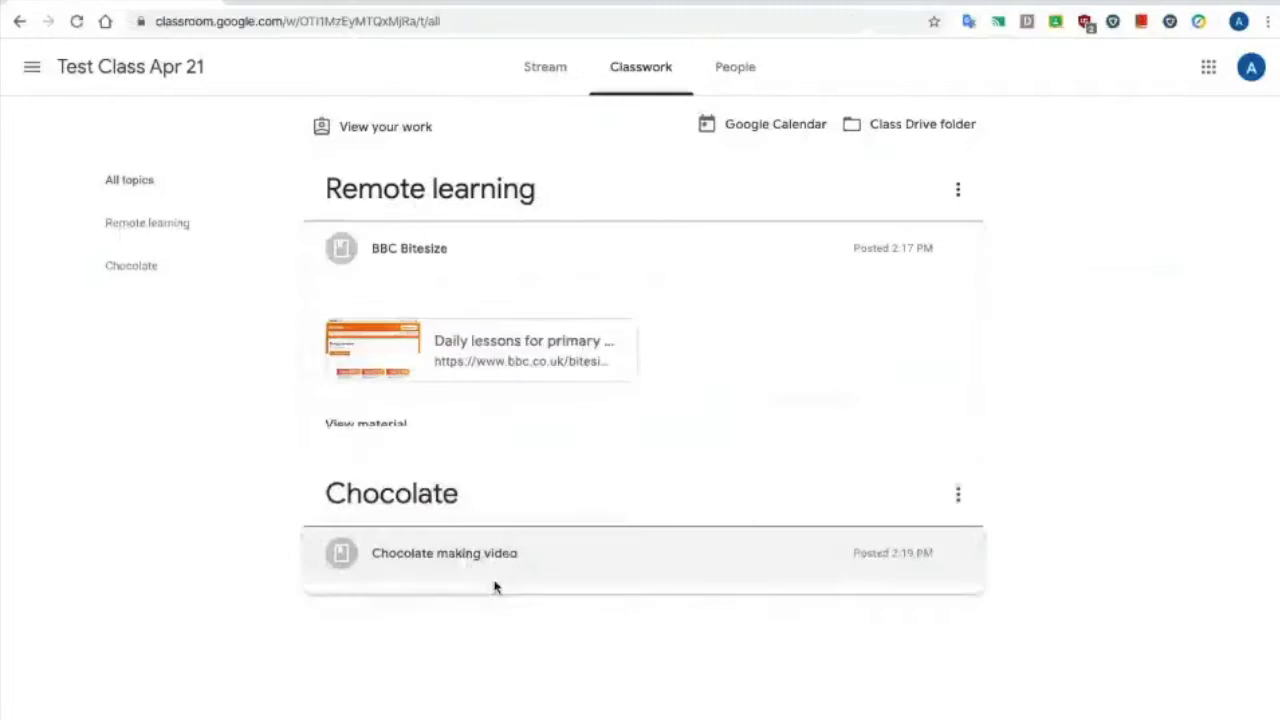
# Play and pause the chocolate making video as the student, close it and return to the teacher's classwork.
pyautogui.click(480, 553)
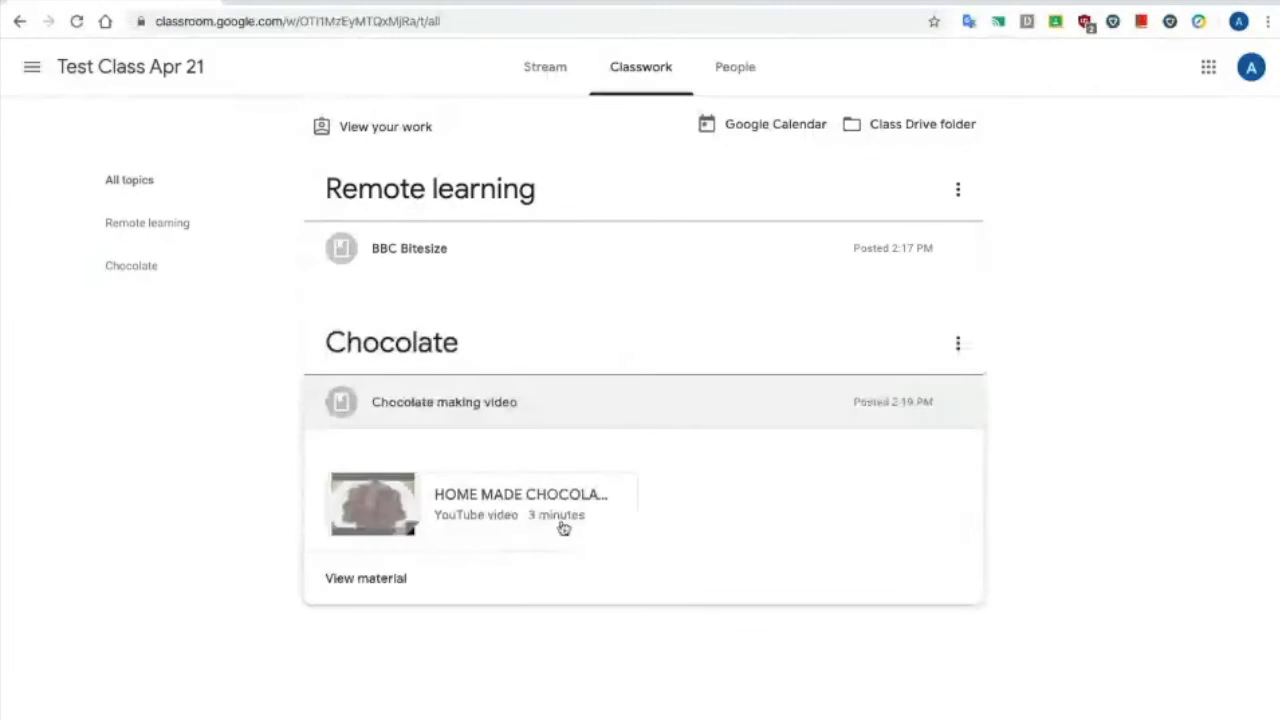
pyautogui.click(549, 517)
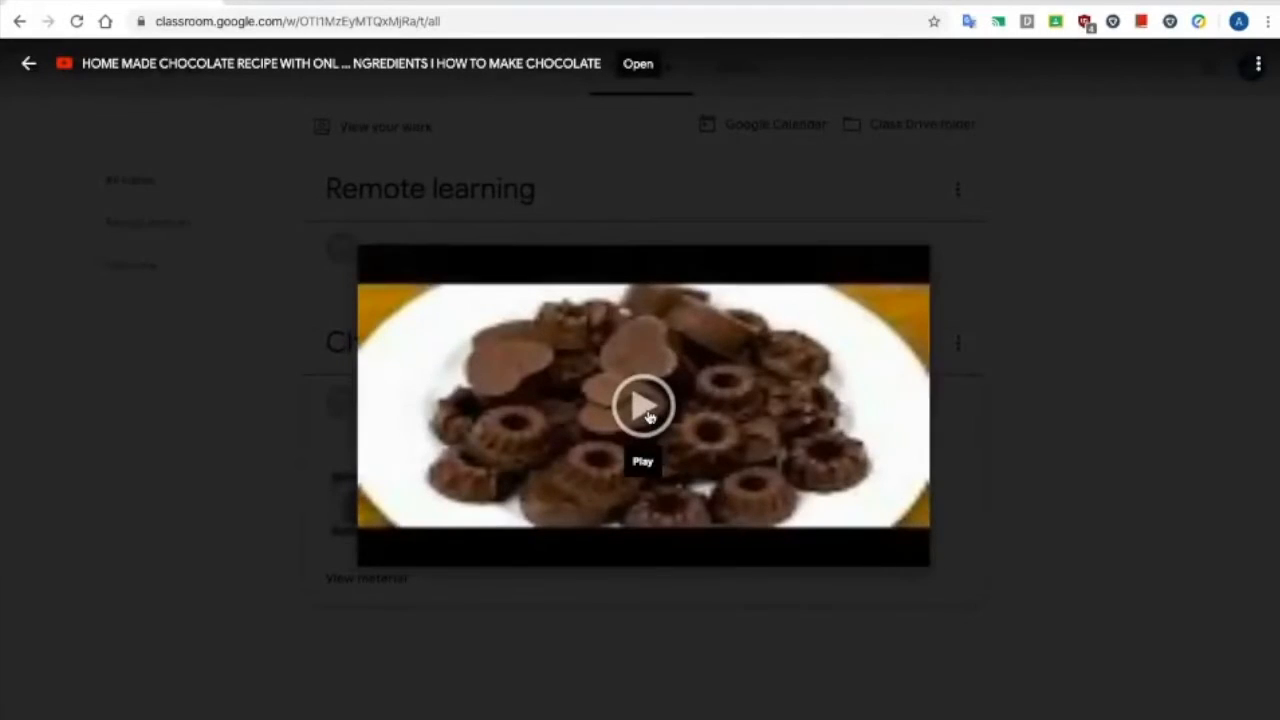
pyautogui.click(648, 417)
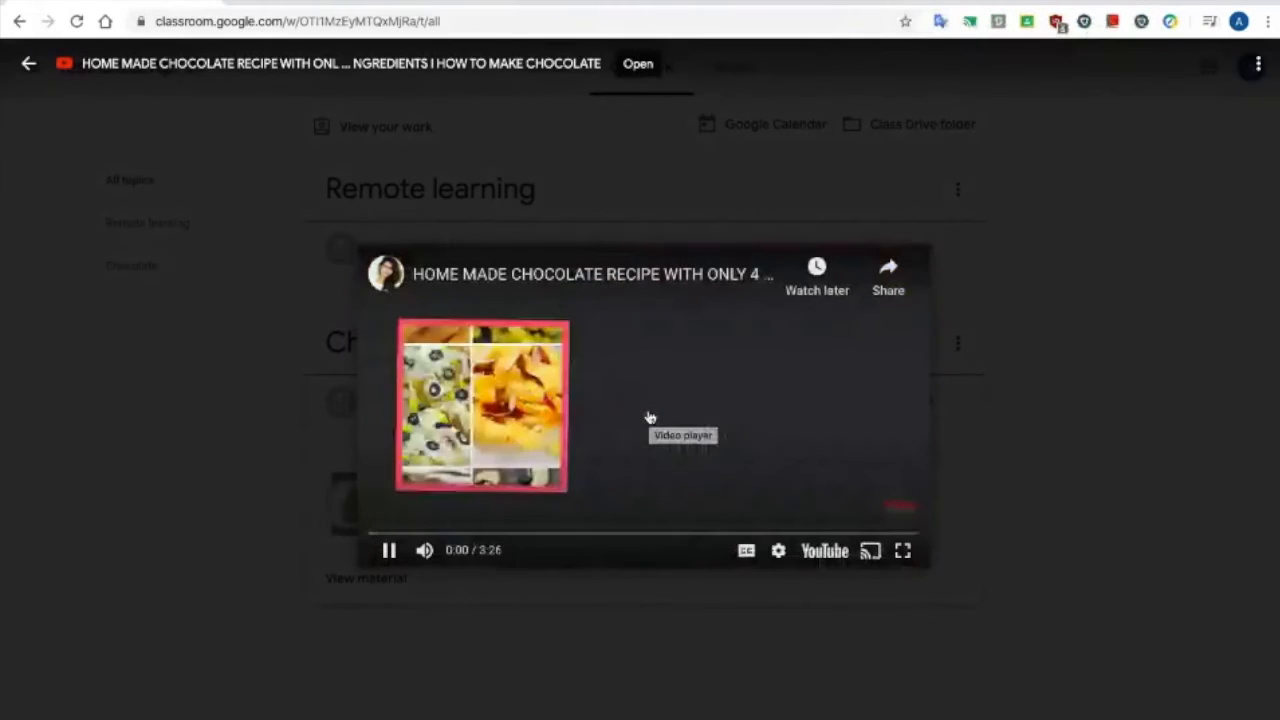
pyautogui.click(389, 551)
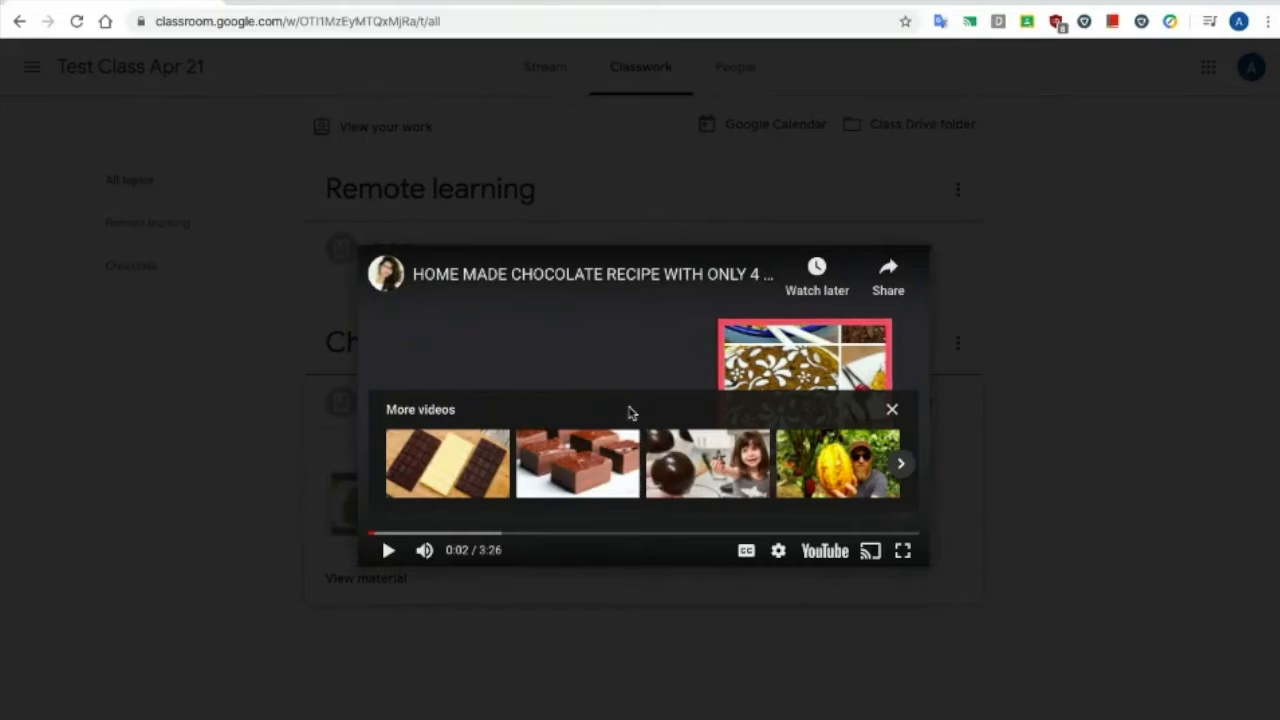
pyautogui.click(892, 414)
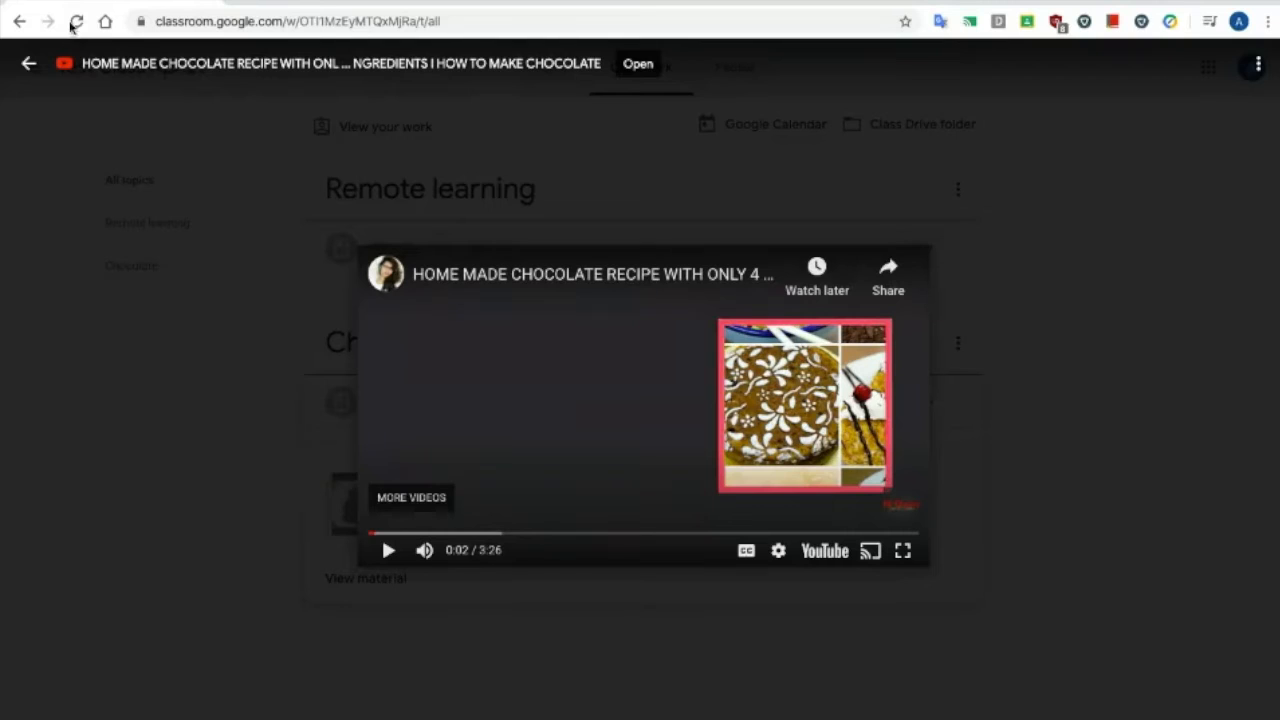
pyautogui.click(31, 65)
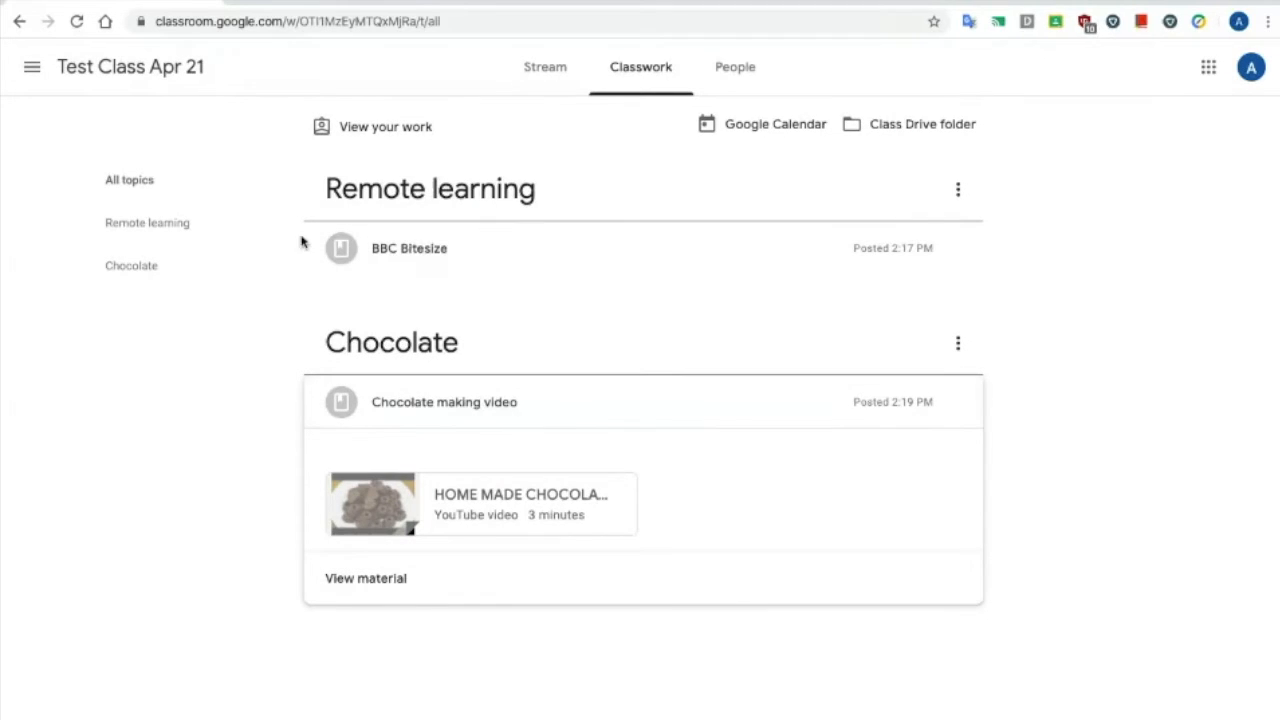
pyautogui.hotkey('ctrl', 'Left')
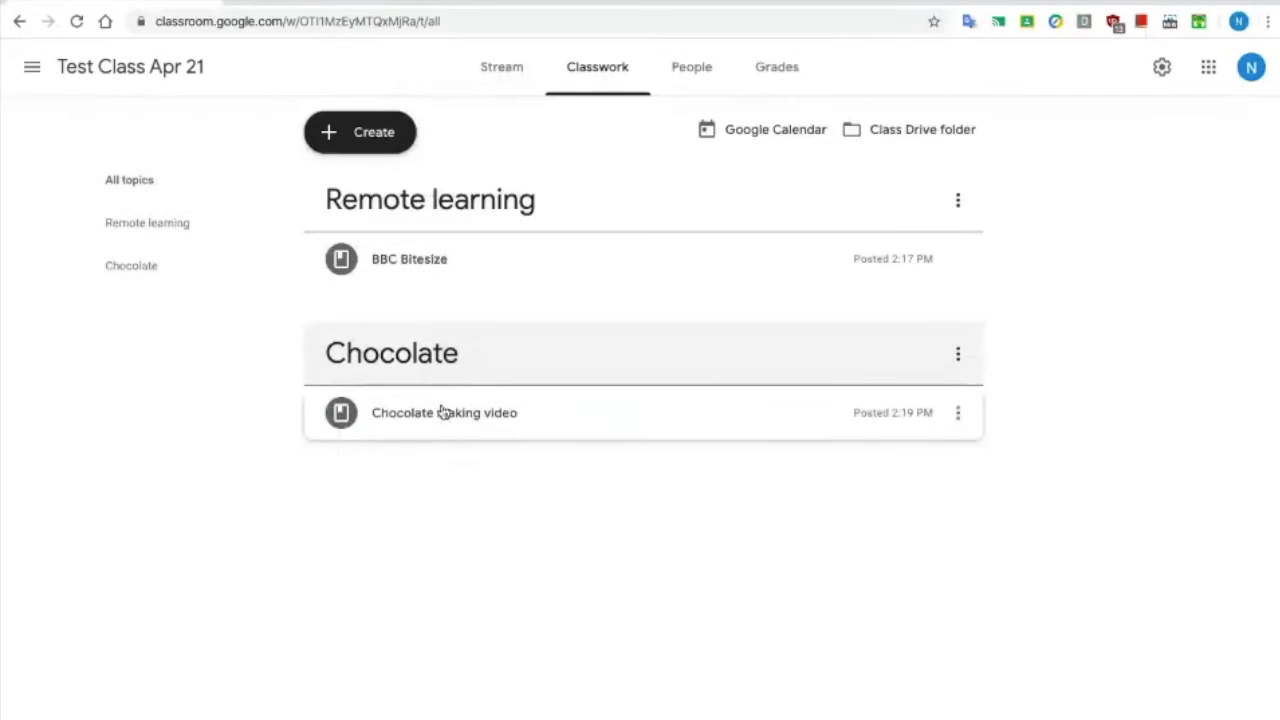
# Open drive.google.com in a new browser tab.
pyautogui.click(381, 140)
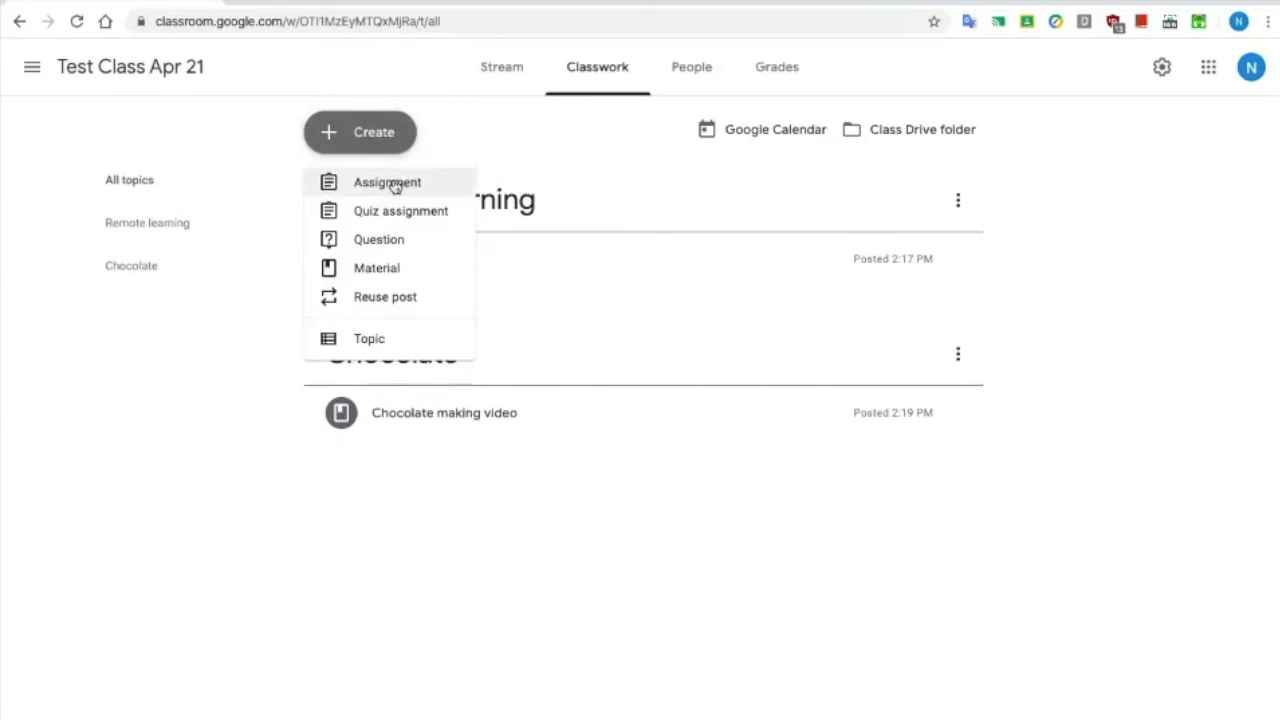
pyautogui.click(451, 6)
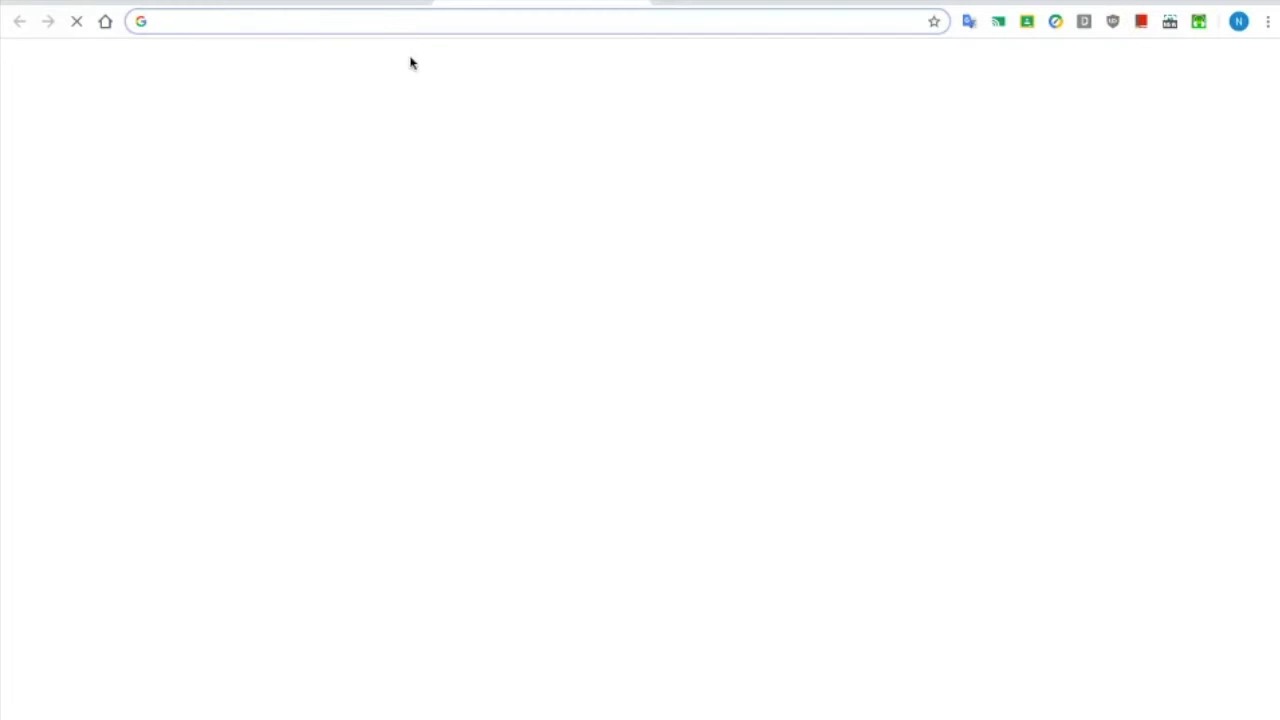
pyautogui.write('drive.google.com')
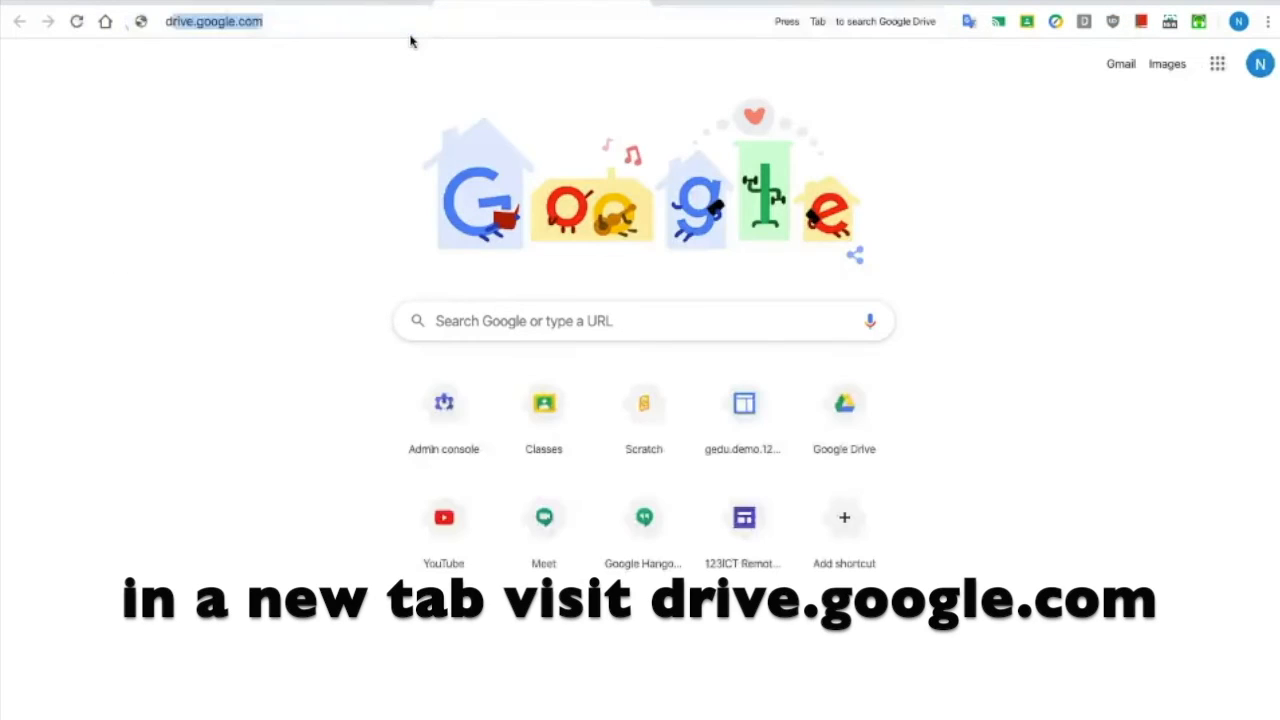
pyautogui.press('Return')
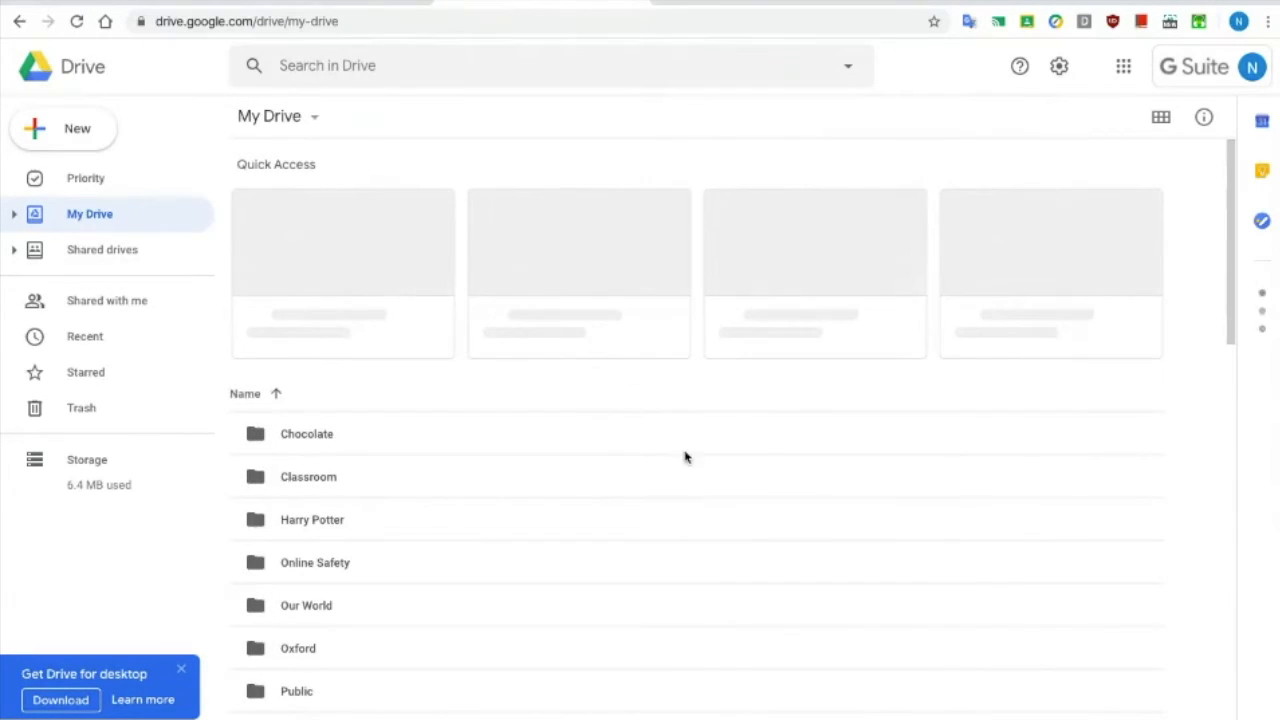
pyautogui.scroll(-1, 685, 455)
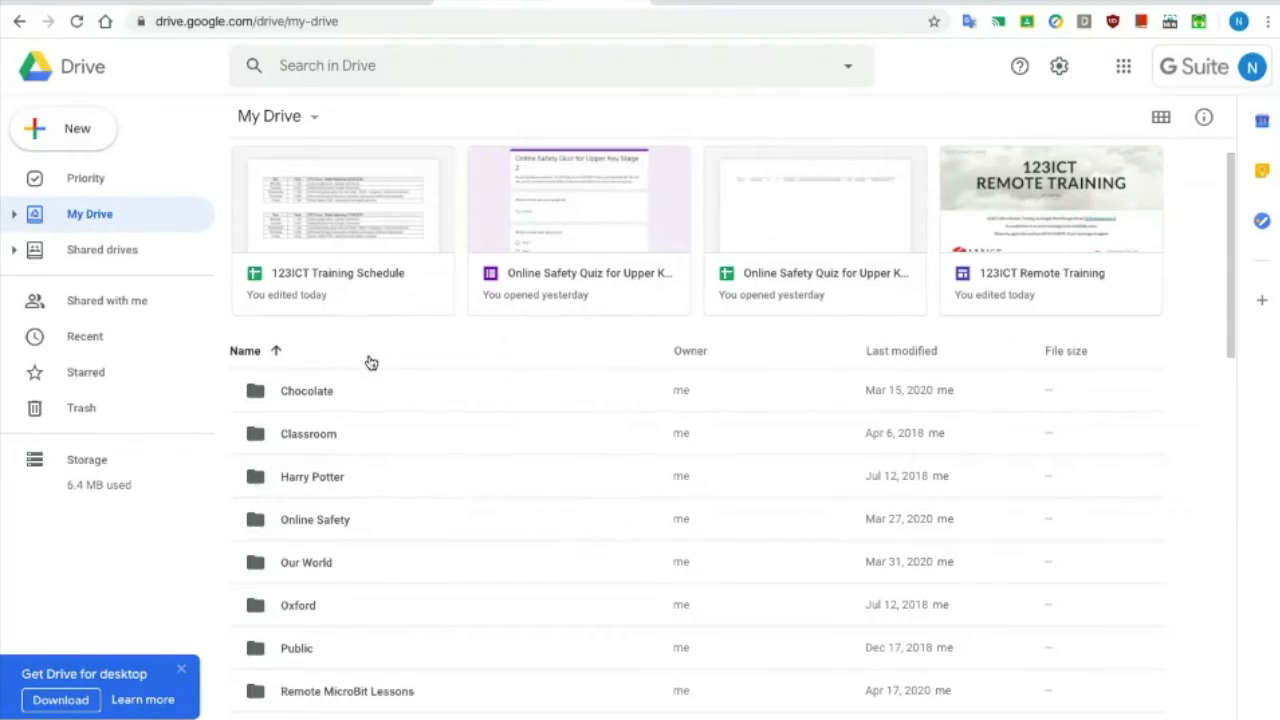
# Examine the kinds of files and folders that can be newly created in Drive.
pyautogui.click(60, 130)
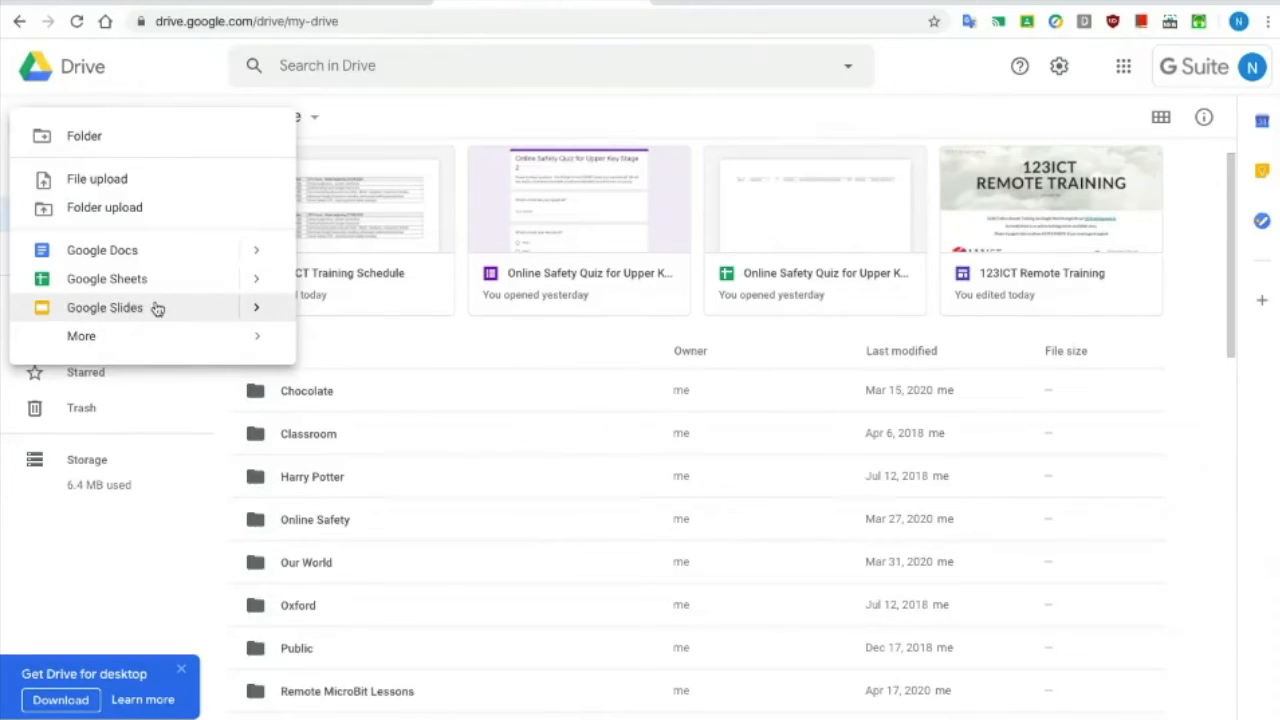
pyautogui.click(190, 334)
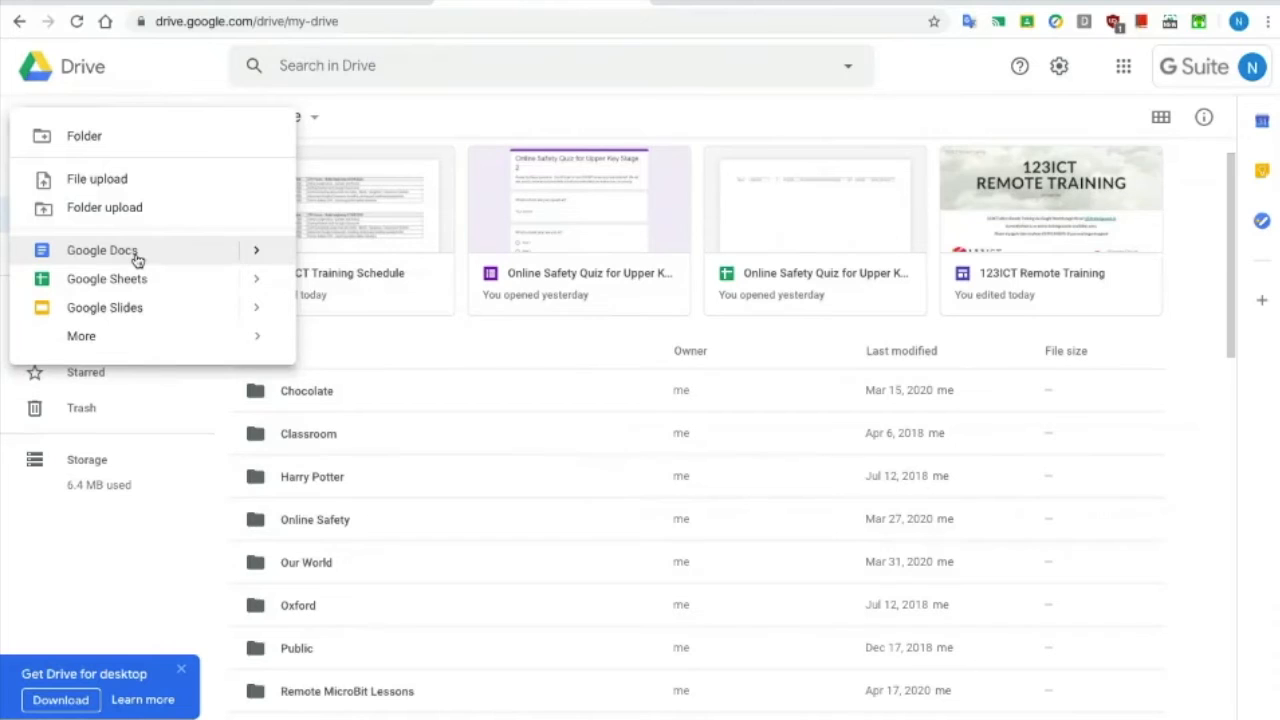
pyautogui.click(139, 532)
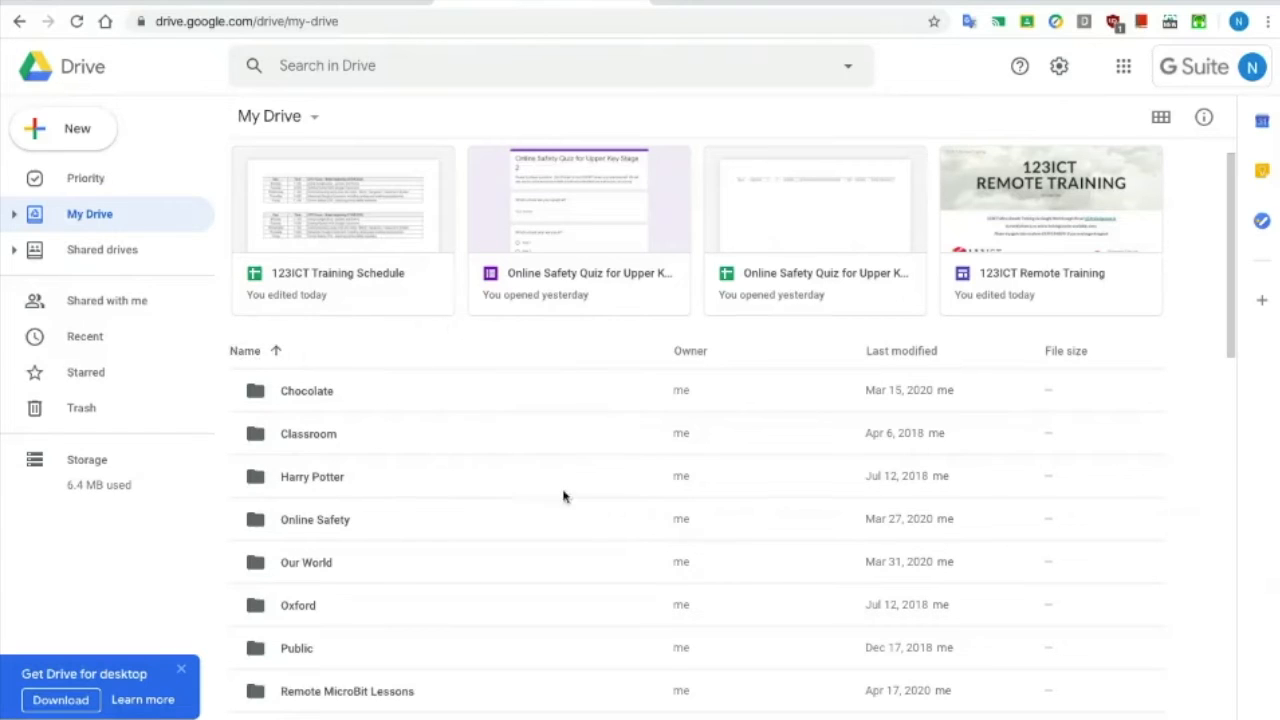
# Open the Chocolate folder in My Drive and create a new Google Docs document in it.
pyautogui.click(317, 402)
pyautogui.doubleClick(317, 402)
pyautogui.click(79, 141)
pyautogui.click(92, 251)
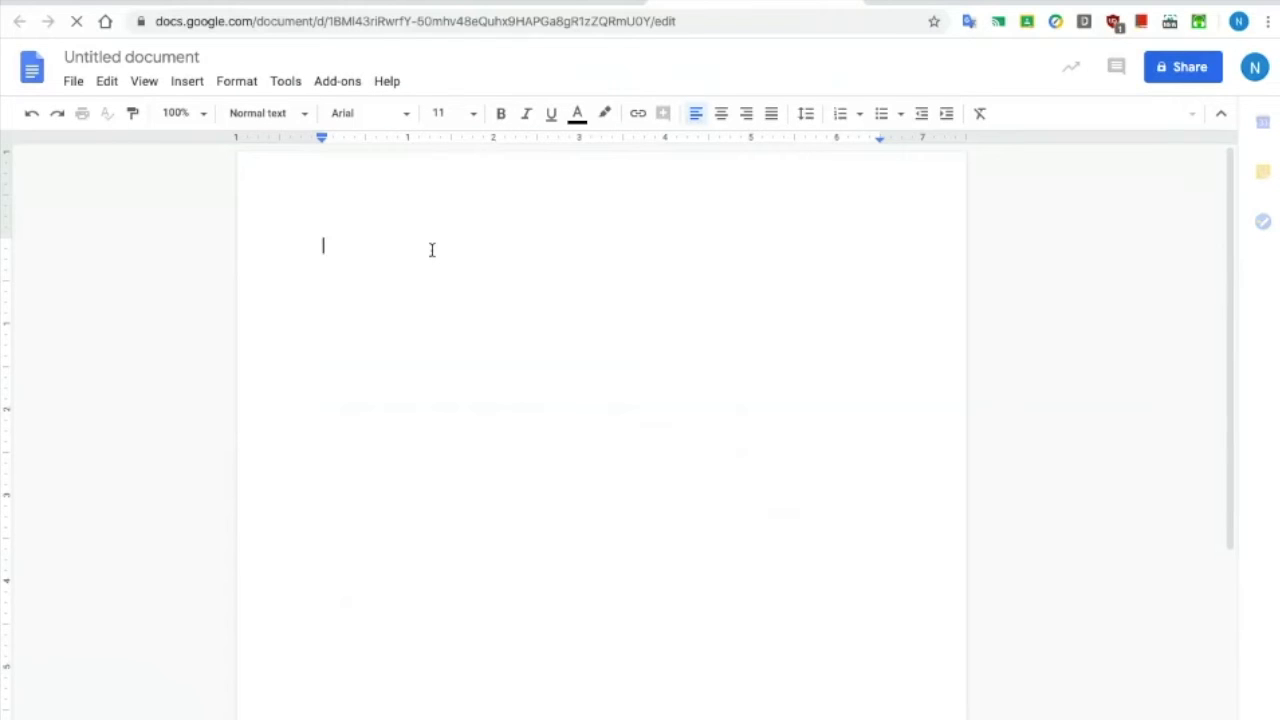
# Write "Chocolate notes" as the document's first line and name the file "Chocolate notes".
pyautogui.write('Cho')
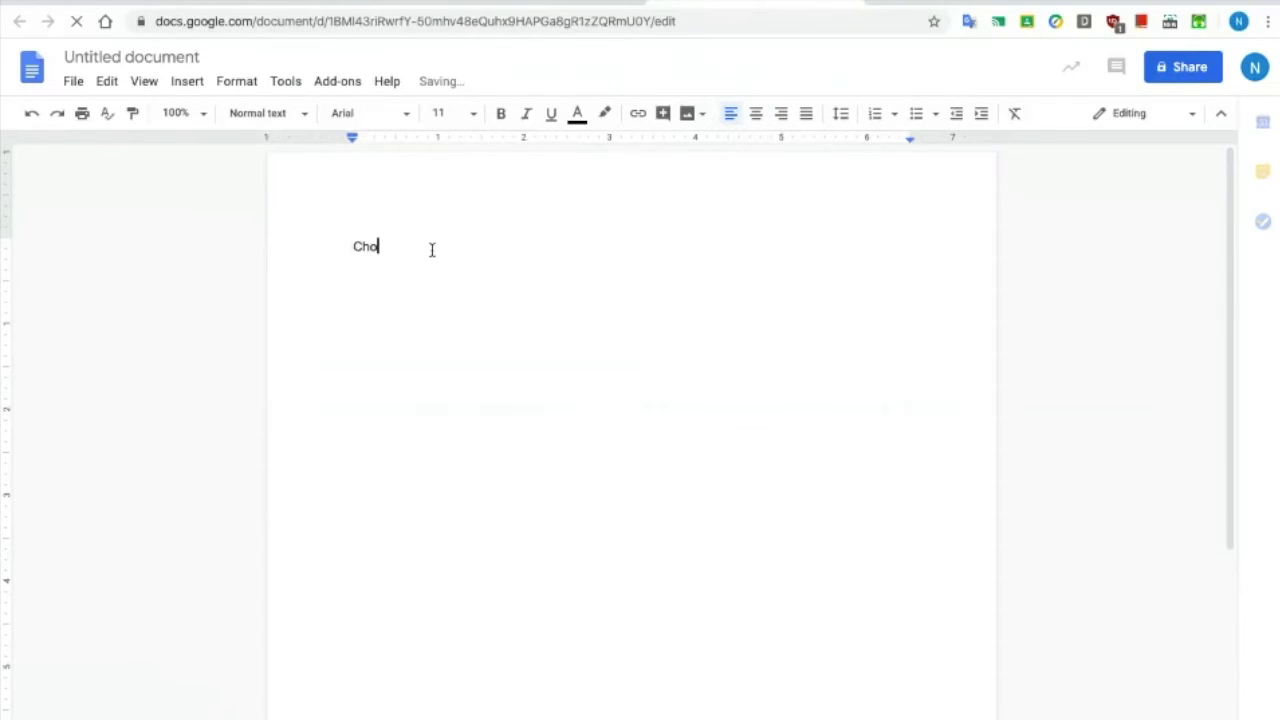
pyautogui.write('co')
pyautogui.press('BackSpace')
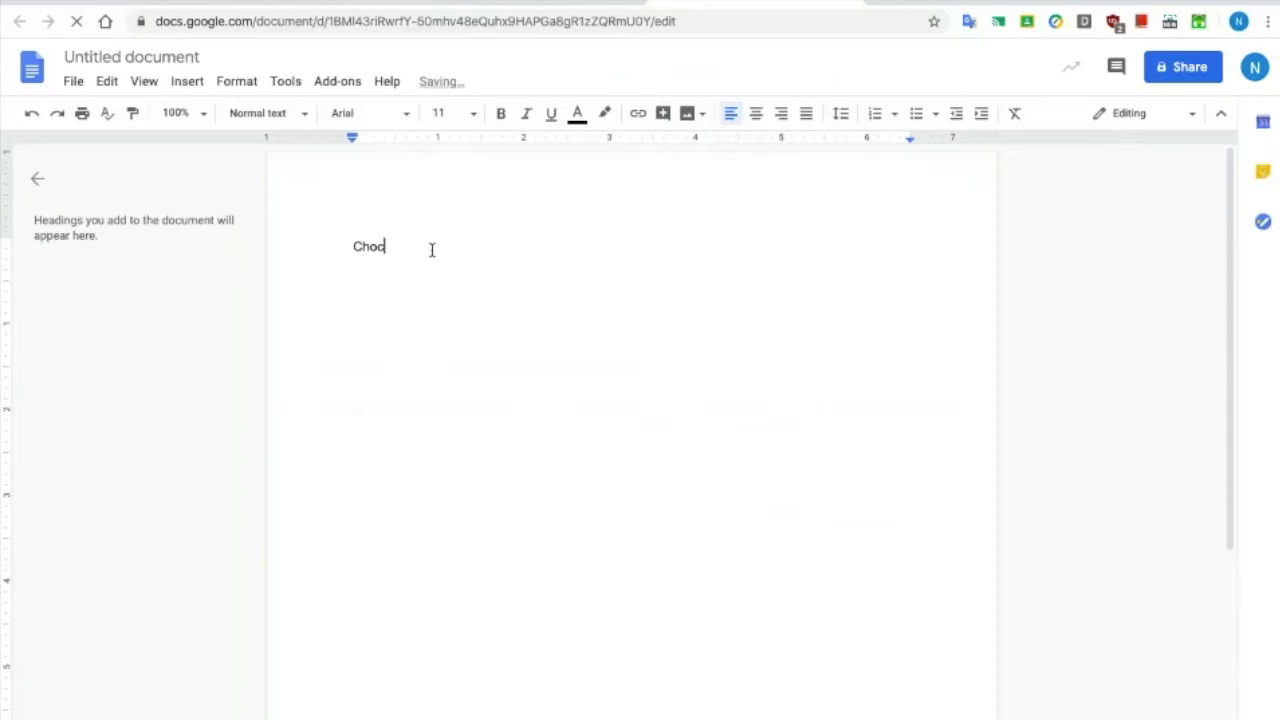
pyautogui.write('olate notes')
pyautogui.press('Return')
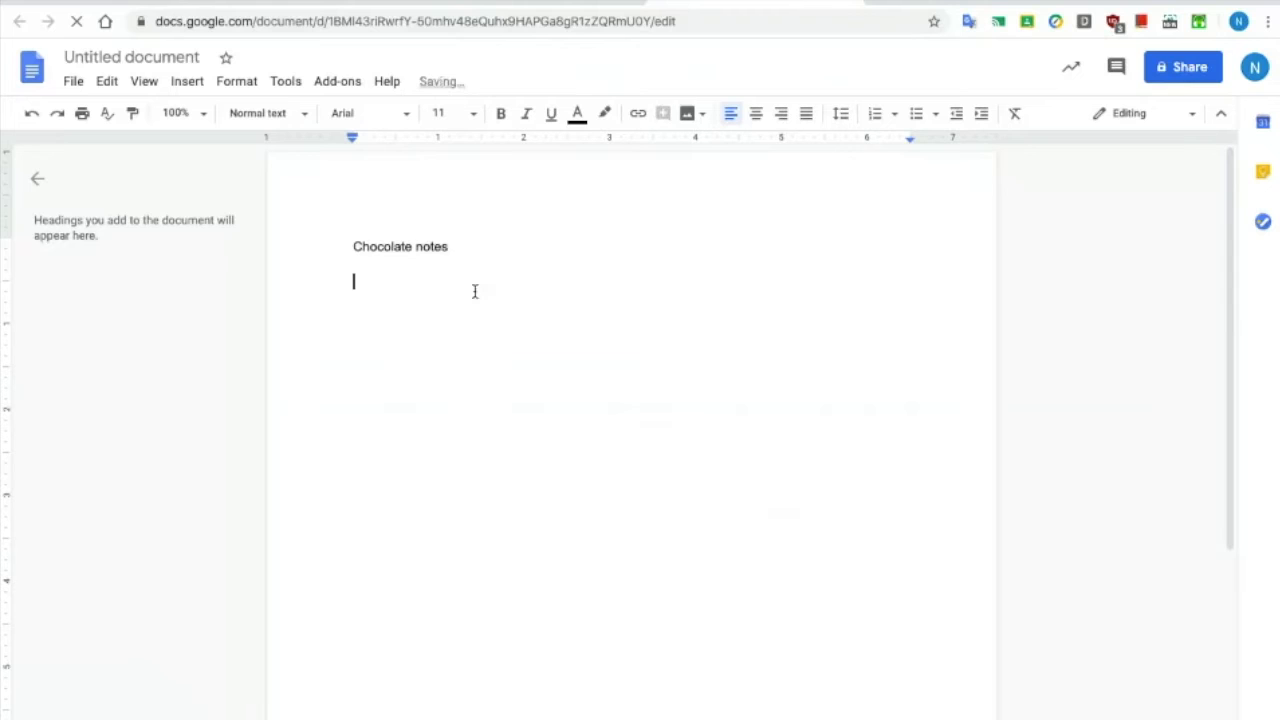
pyautogui.click(461, 247)
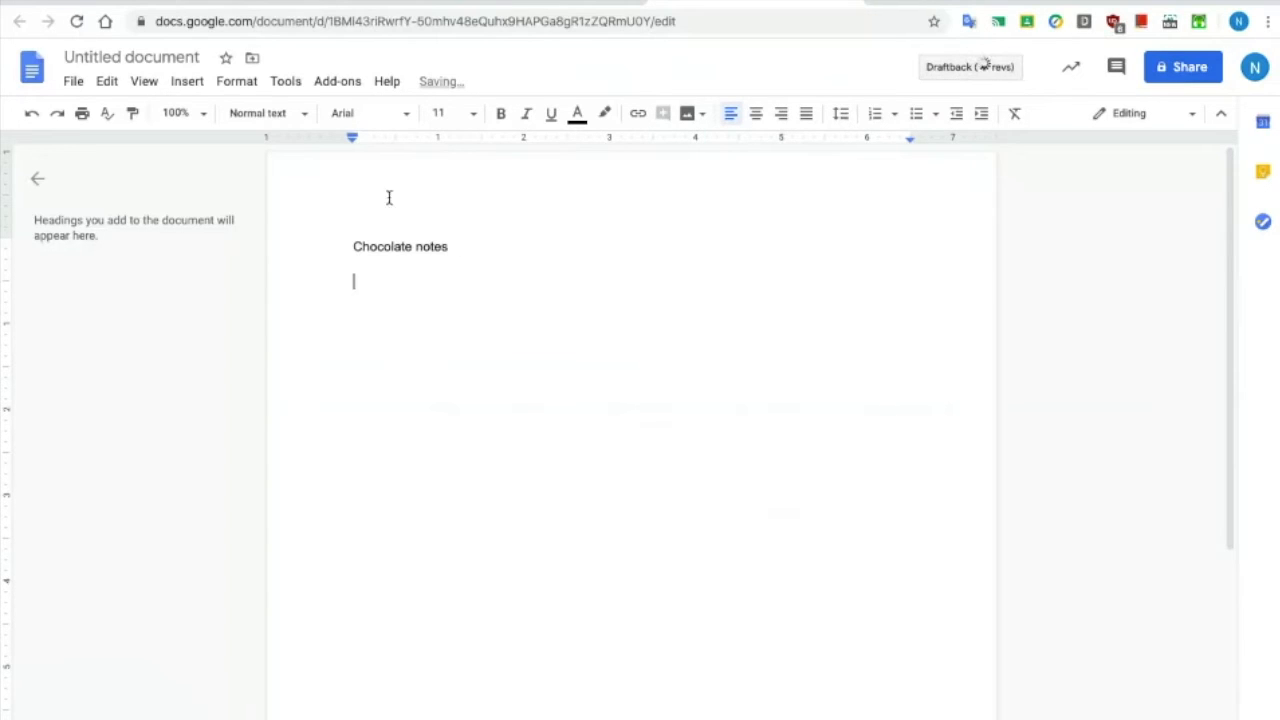
pyautogui.click(153, 60)
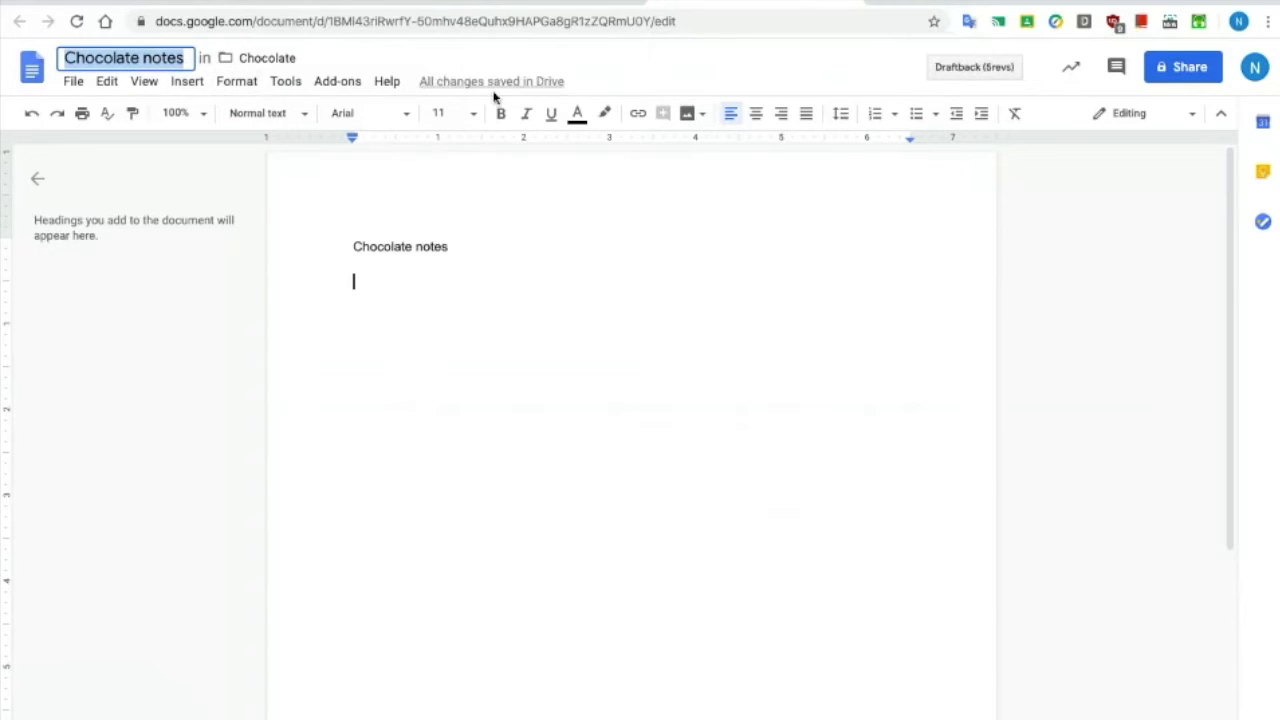
pyautogui.press('Return')
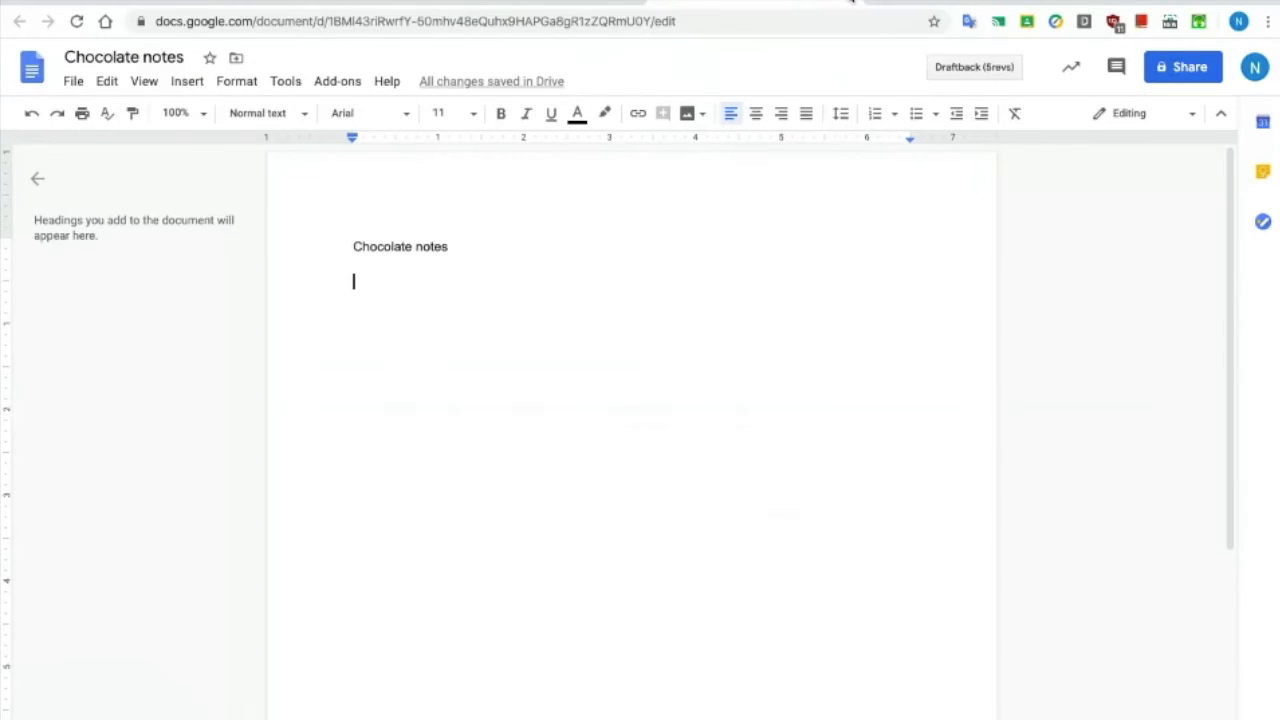
# Return to Classroom and start an assignment titled "Chocolate notes" with the instructions "Watch the video and make notes here!".
pyautogui.click(850, 3)
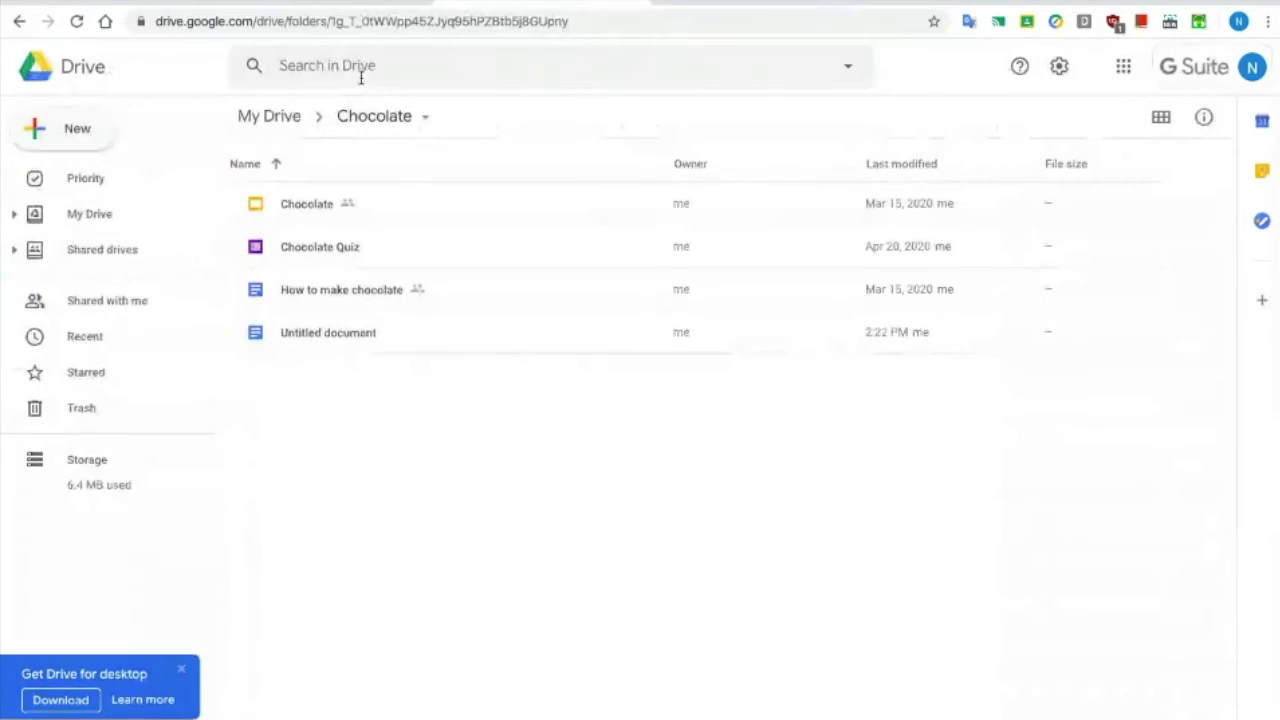
pyautogui.click(317, 11)
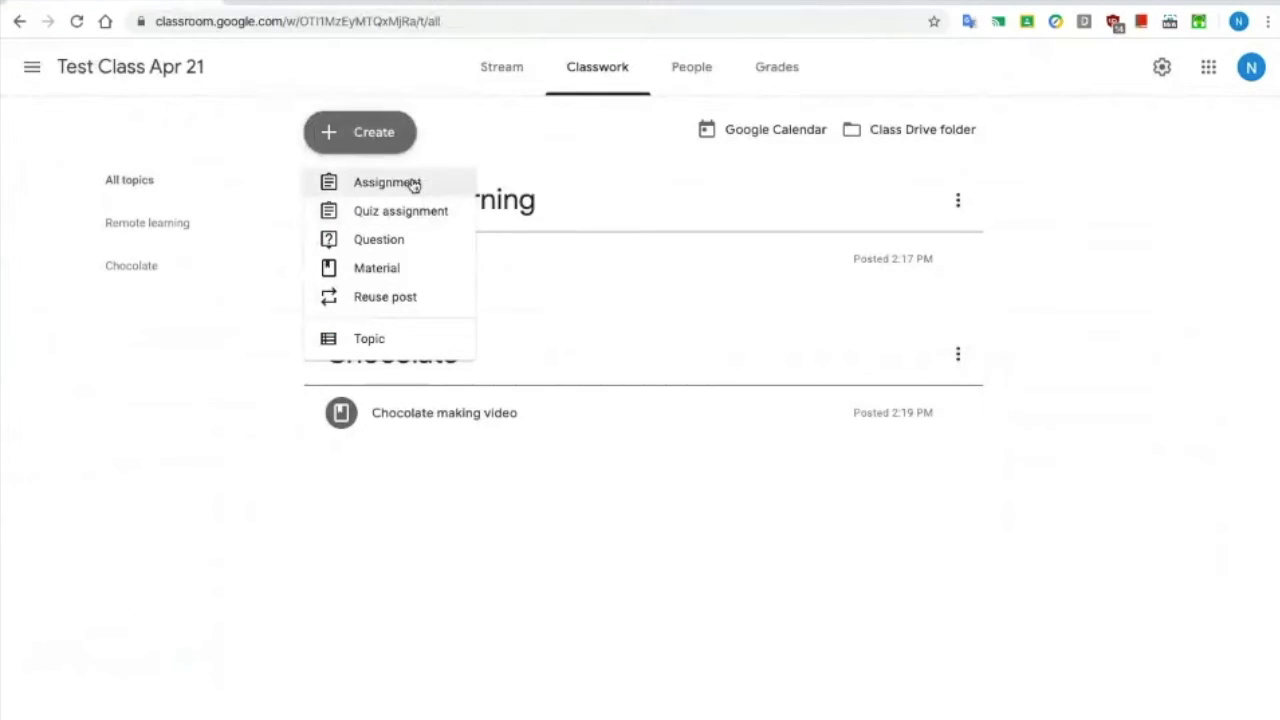
pyautogui.click(413, 184)
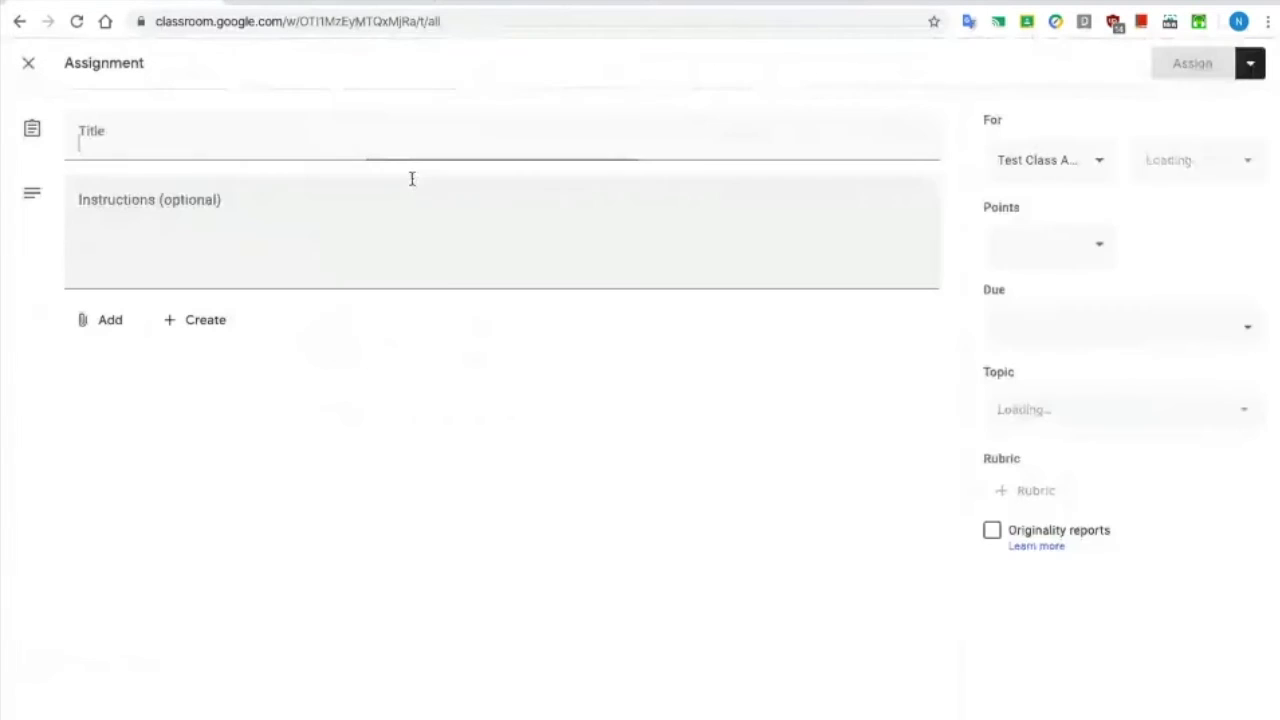
pyautogui.write('Chocolate notes')
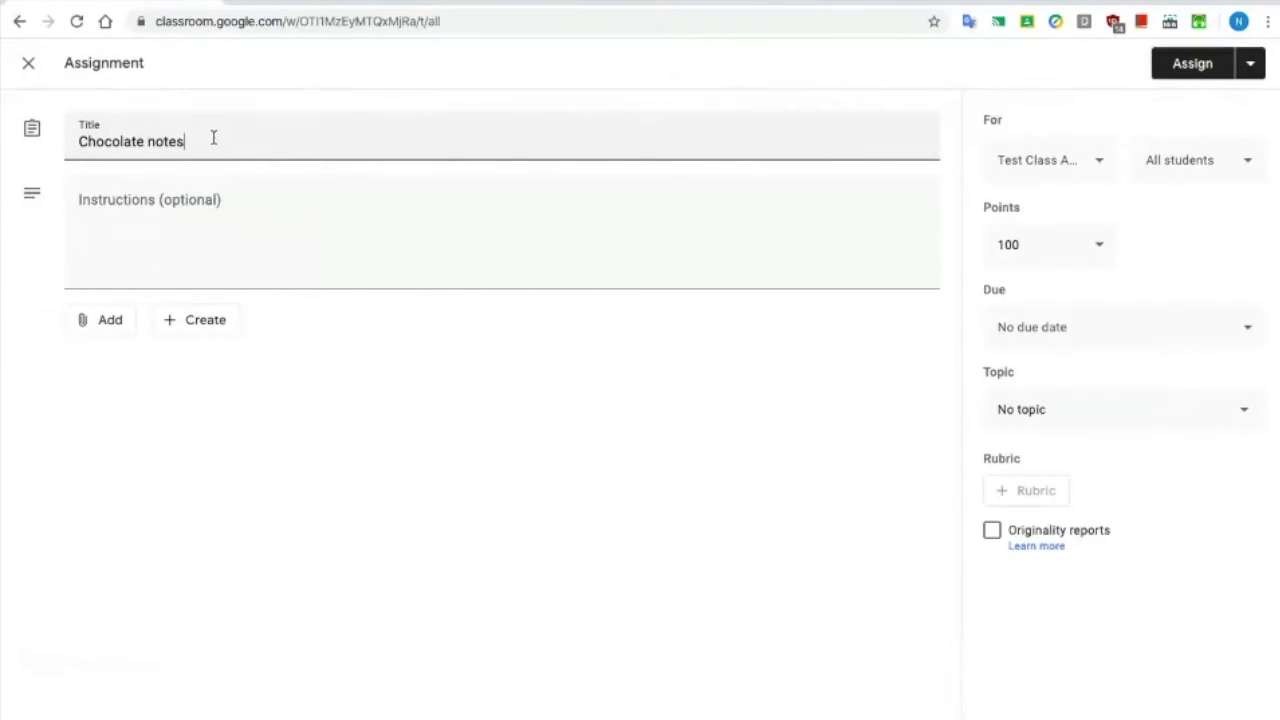
pyautogui.click(225, 246)
pyautogui.write('Watch ')
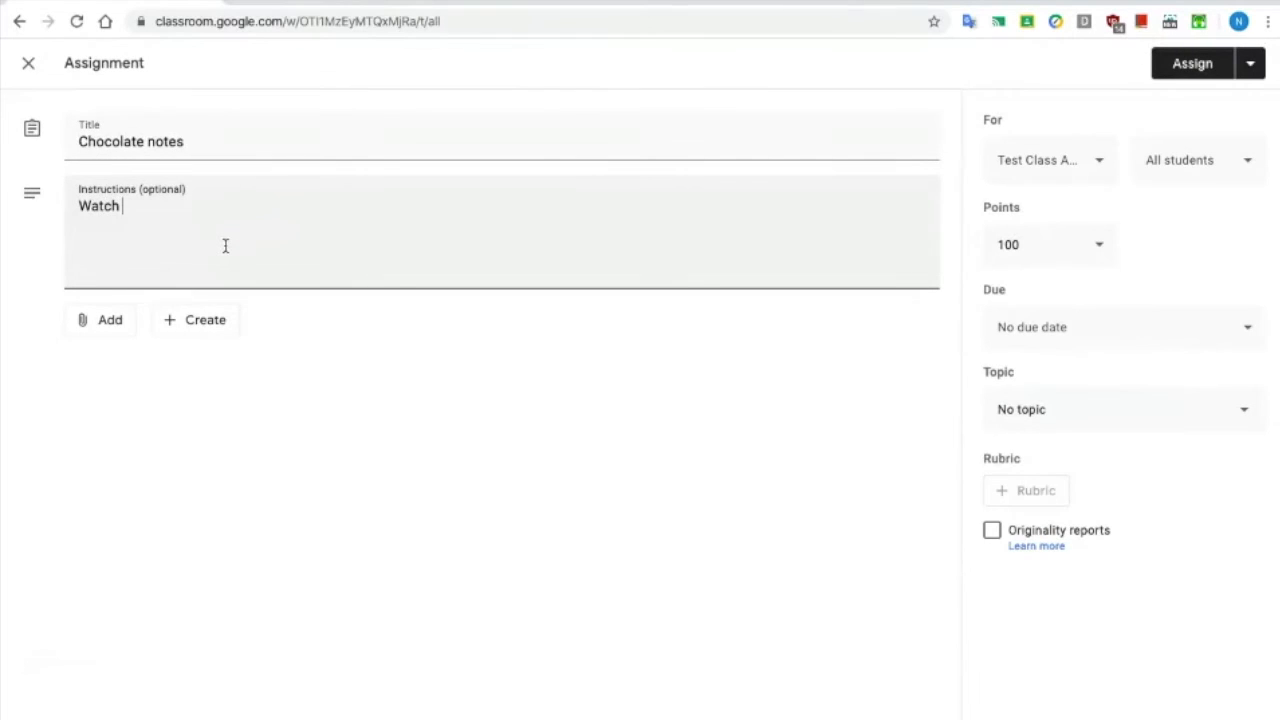
pyautogui.write('the video and ma')
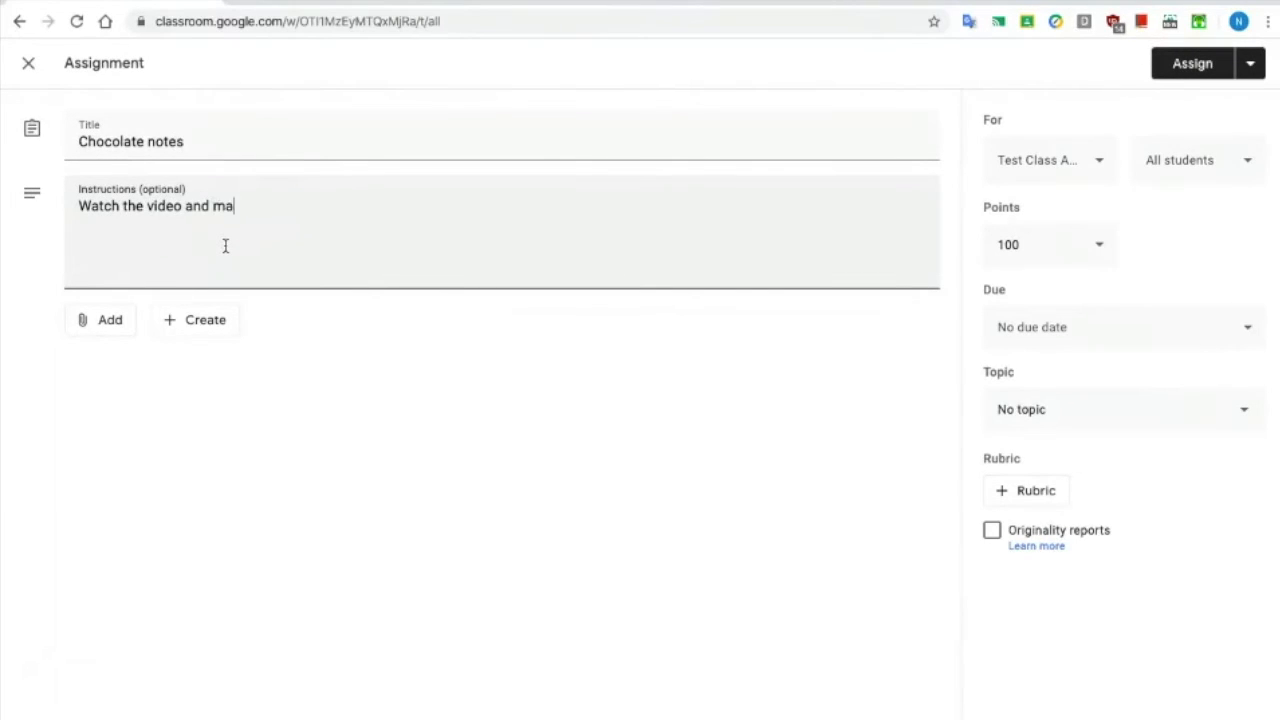
pyautogui.write('ke notes here!')
# Attach the "Chocolate notes" document from Google Drive to the assignment and set it to make a copy for each student.
pyautogui.click(122, 320)
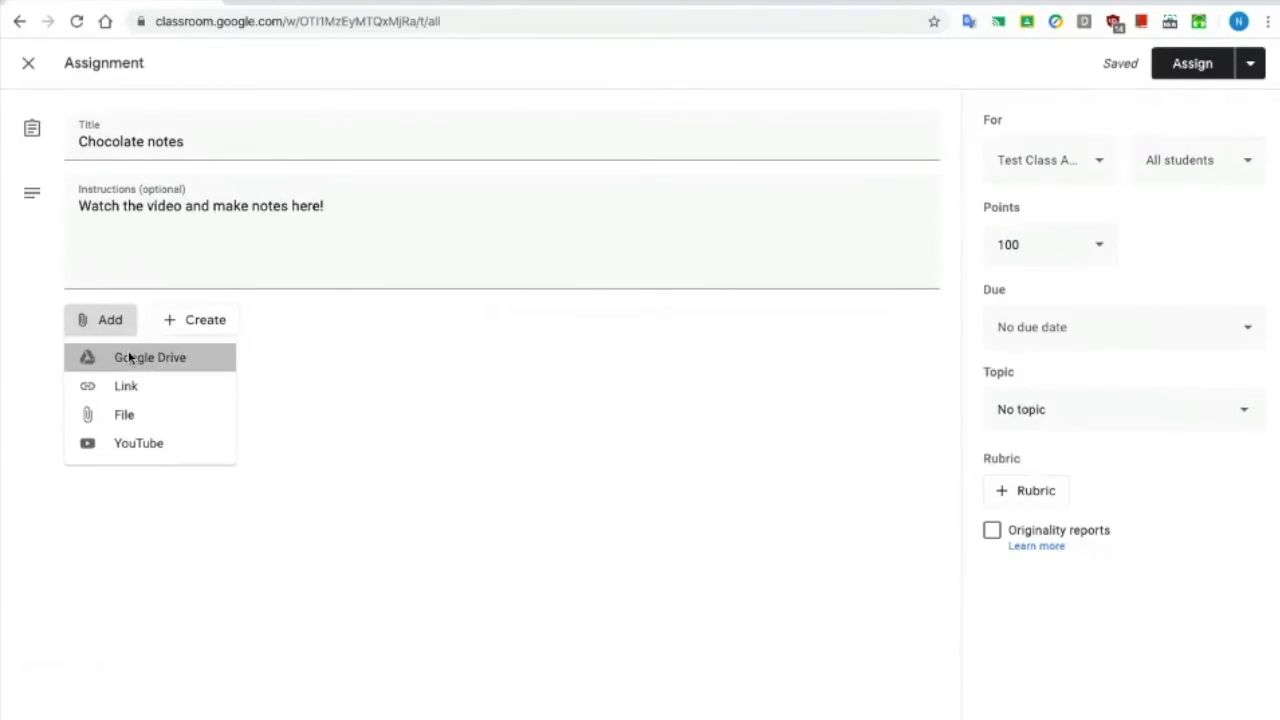
pyautogui.click(129, 358)
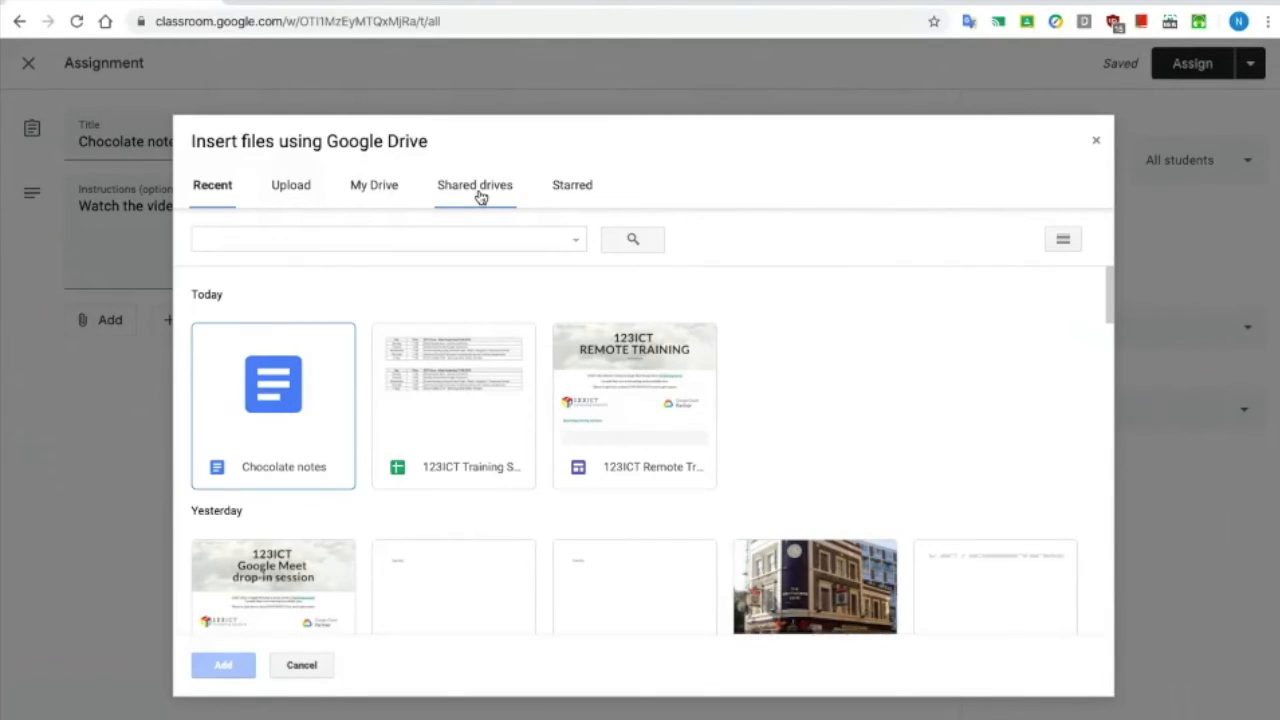
pyautogui.click(280, 445)
pyautogui.click(228, 670)
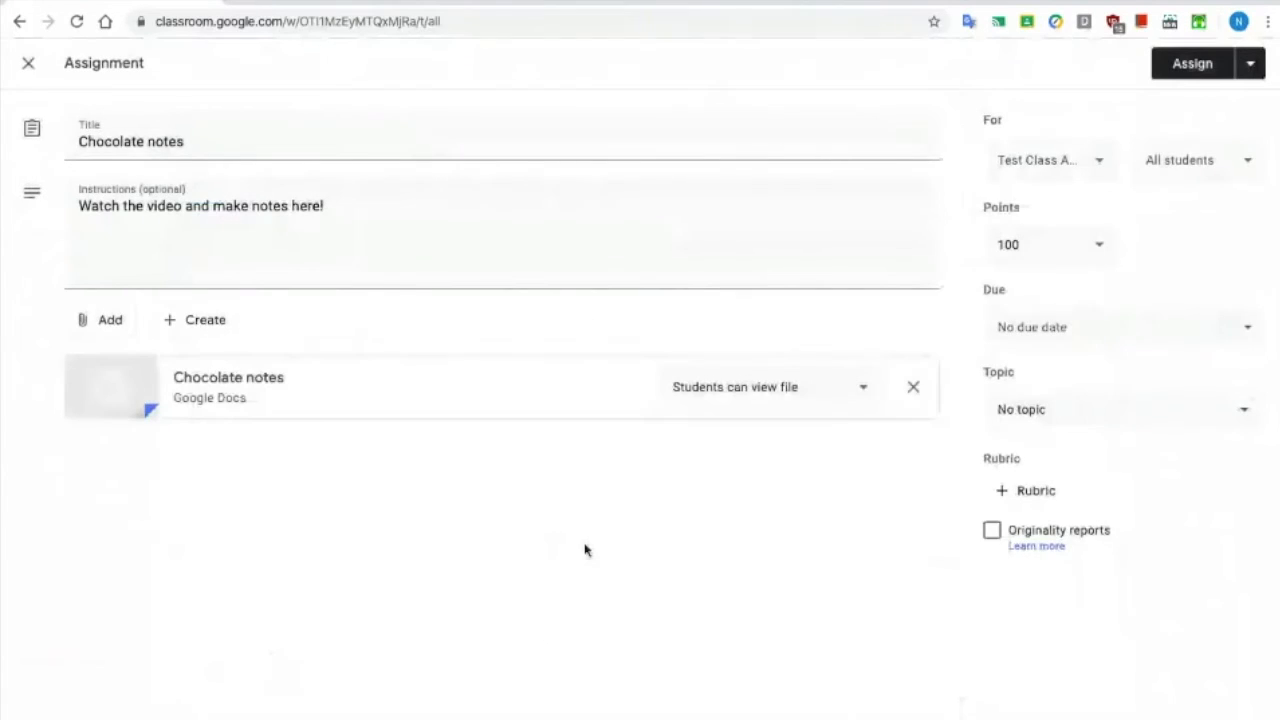
pyautogui.click(864, 392)
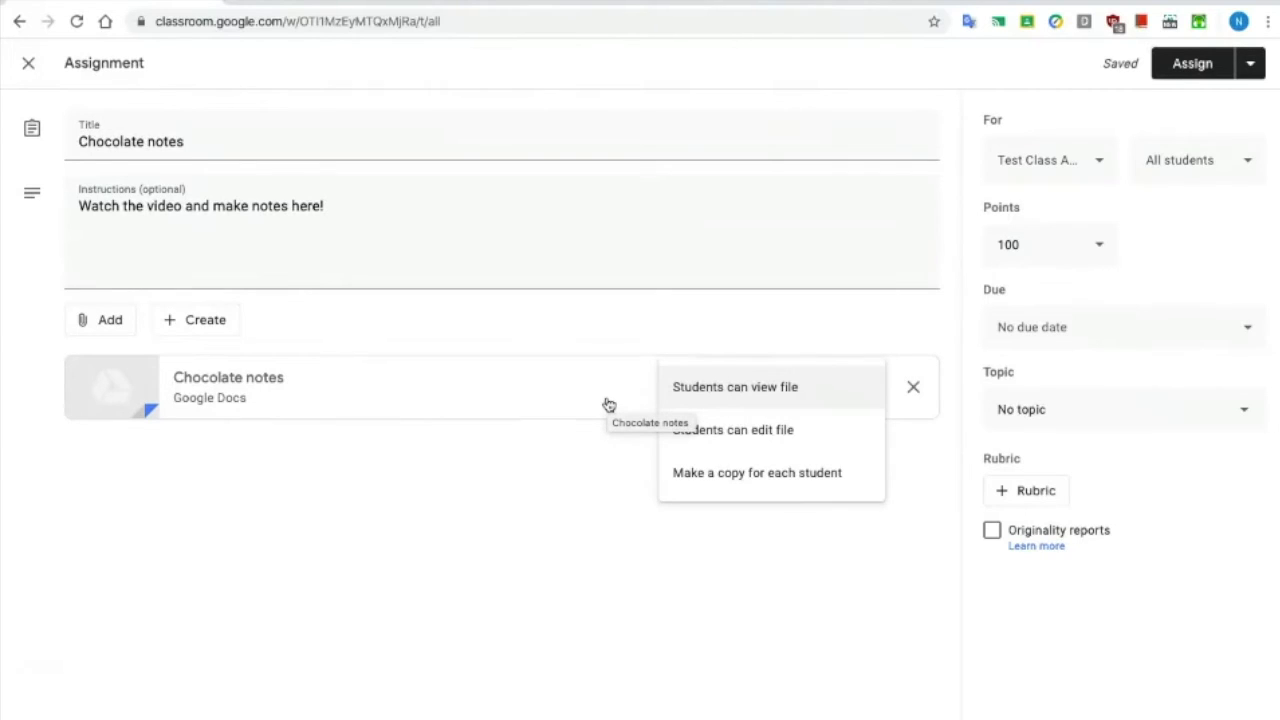
pyautogui.click(786, 432)
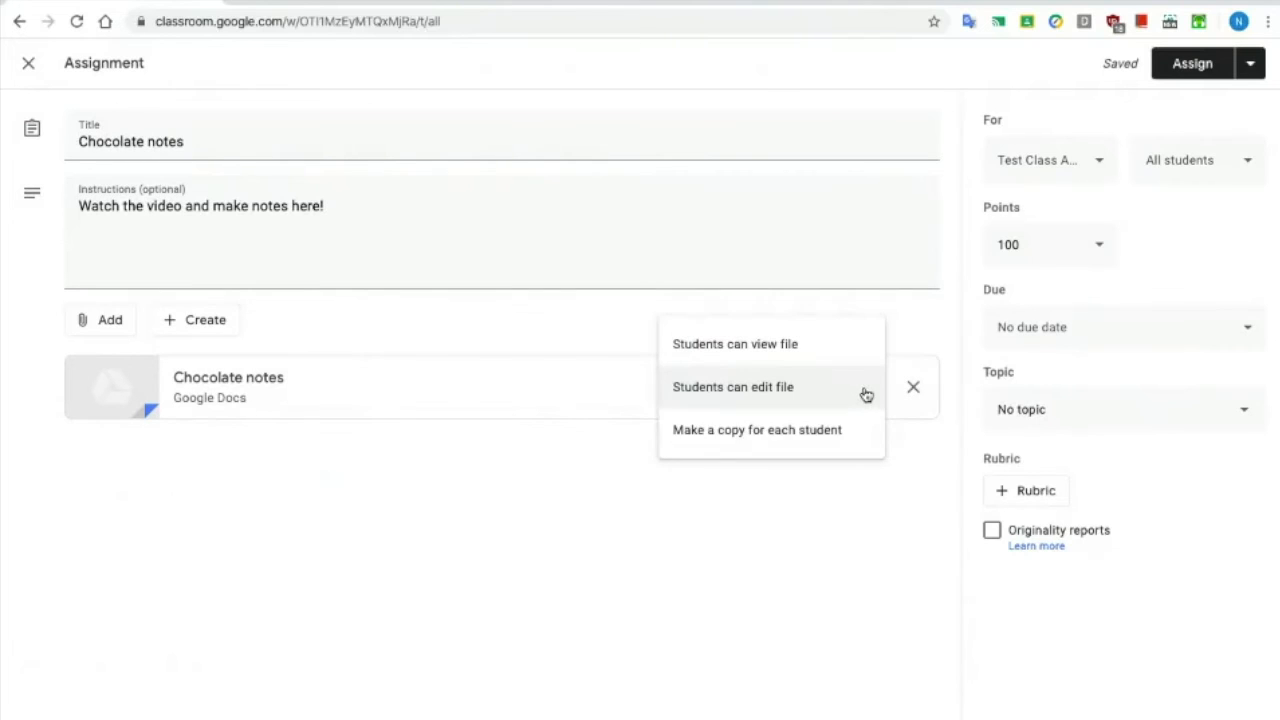
pyautogui.click(853, 432)
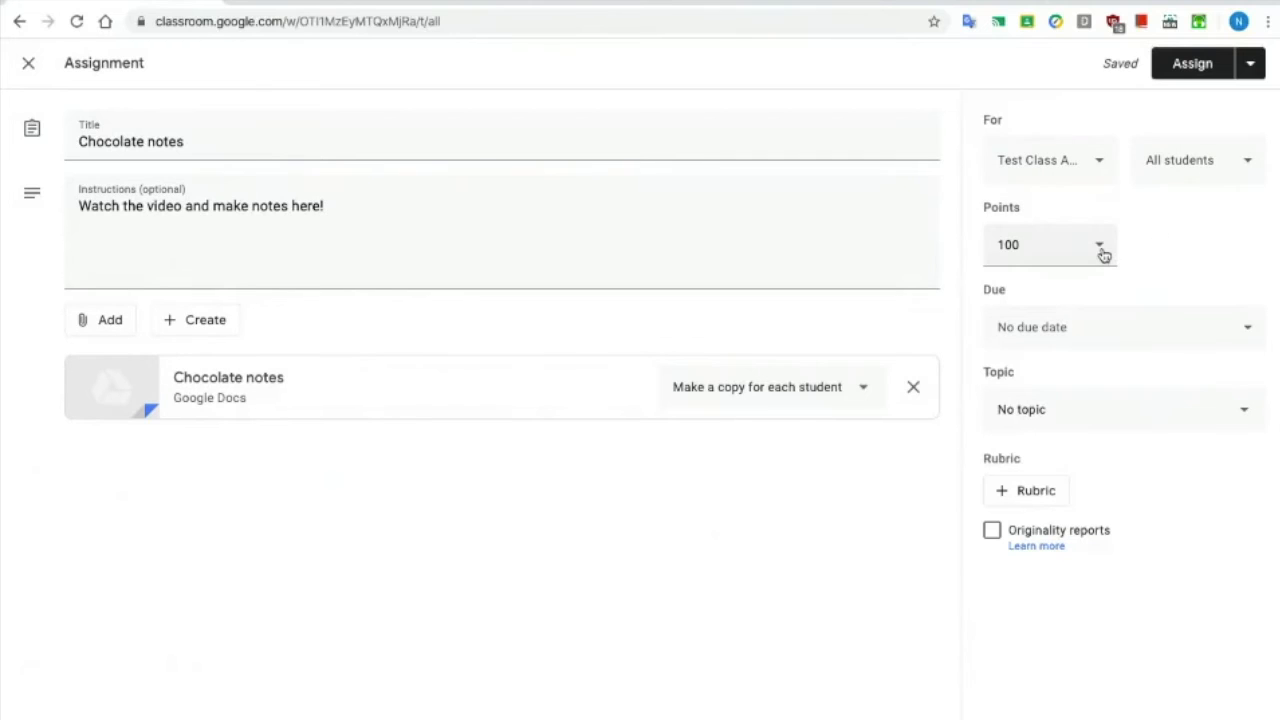
# Set the assignment's due date to Apr 24, 2020 and its topic to Chocolate.
pyautogui.click(1102, 340)
pyautogui.click(1160, 408)
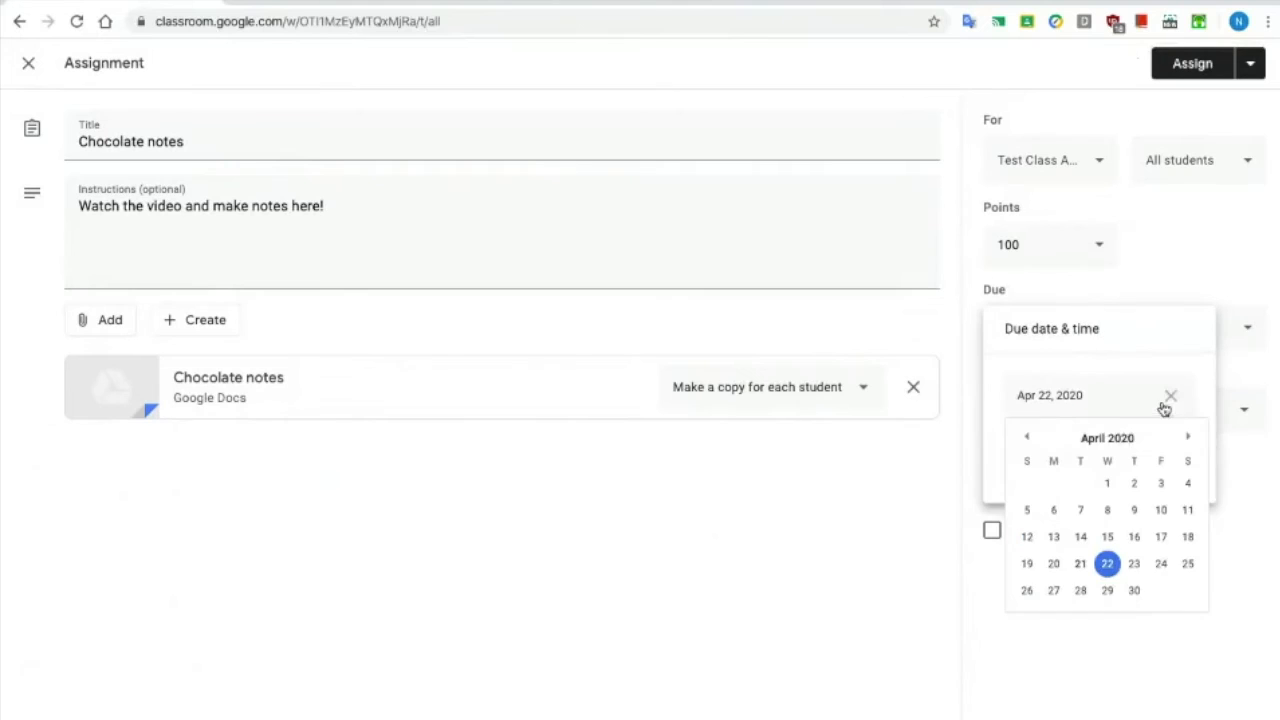
pyautogui.click(1164, 574)
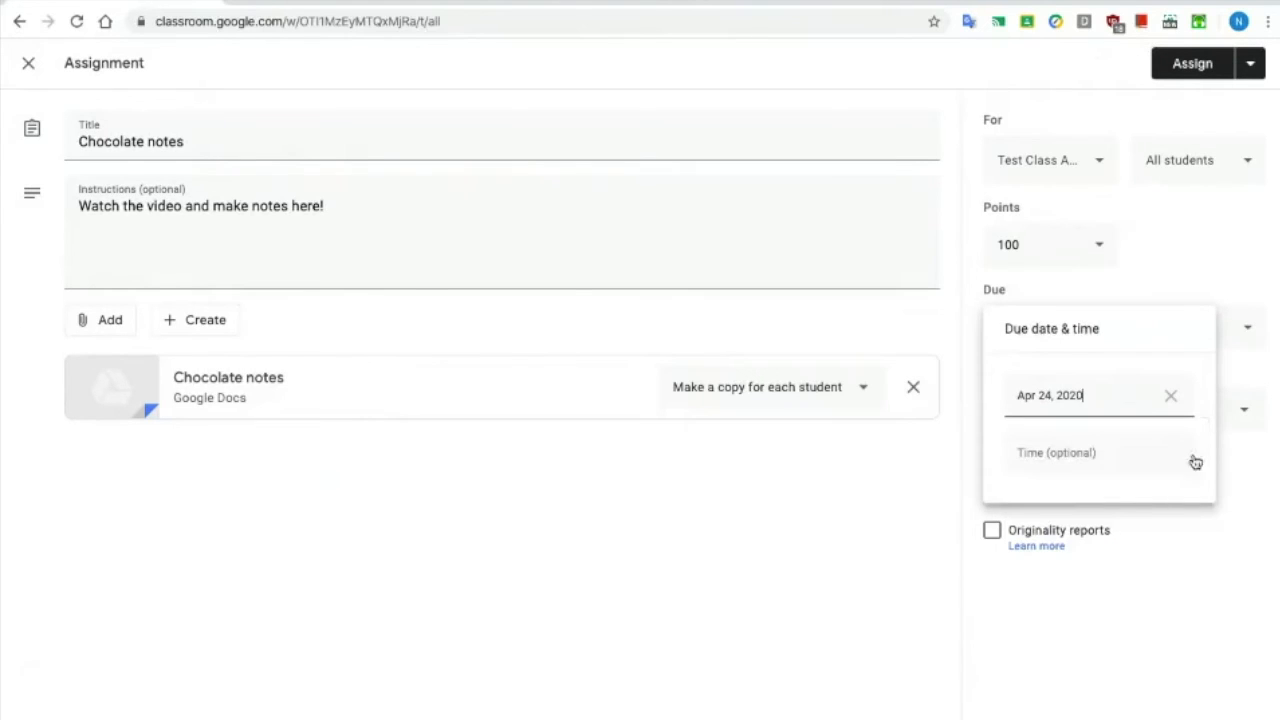
pyautogui.click(1157, 549)
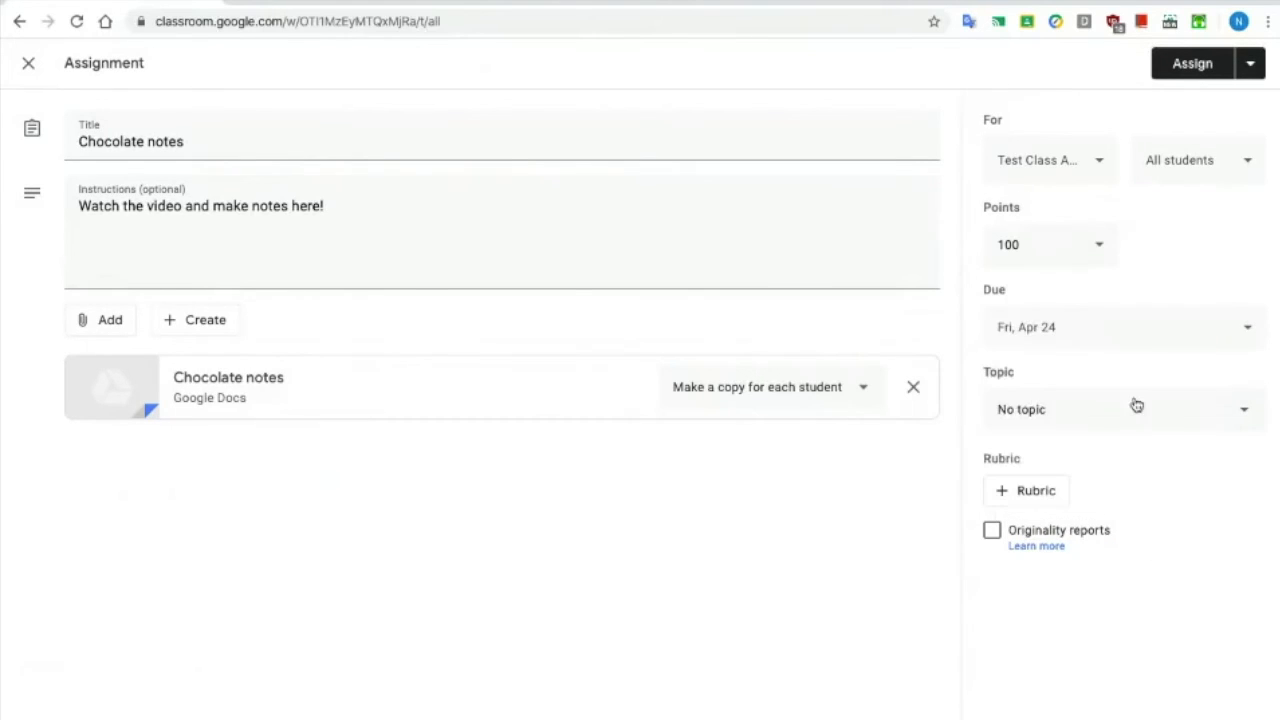
pyautogui.click(1077, 421)
pyautogui.click(1049, 512)
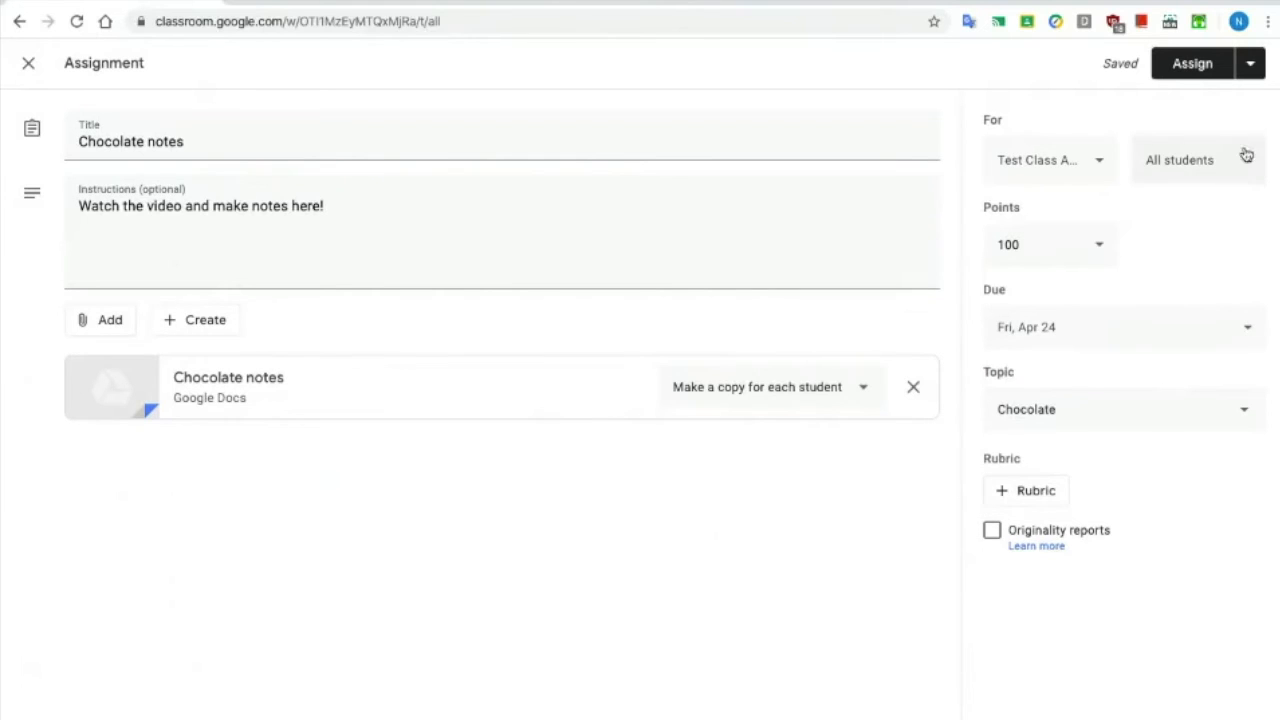
# Assign the work to all students and move "Chocolate making video" above "Chocolate notes" in the Chocolate topic.
pyautogui.click(1250, 67)
pyautogui.click(1190, 70)
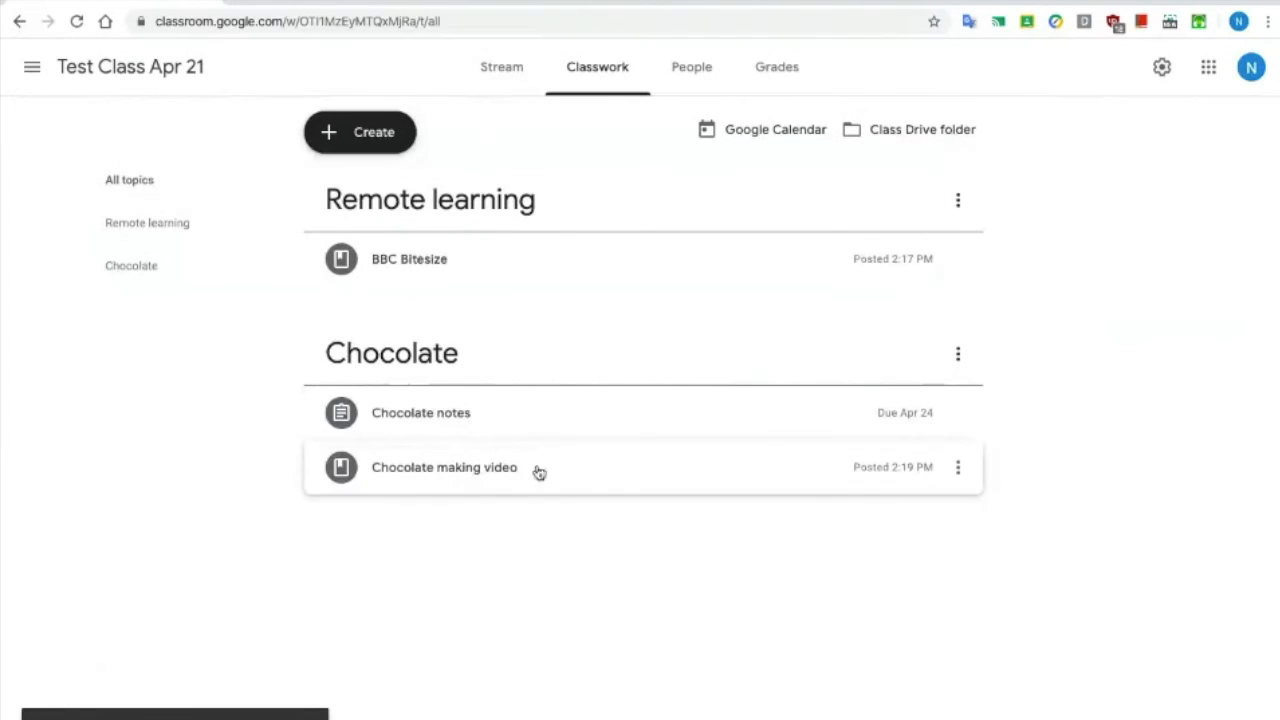
pyautogui.moveTo(563, 477); pyautogui.dragTo(529, 429)
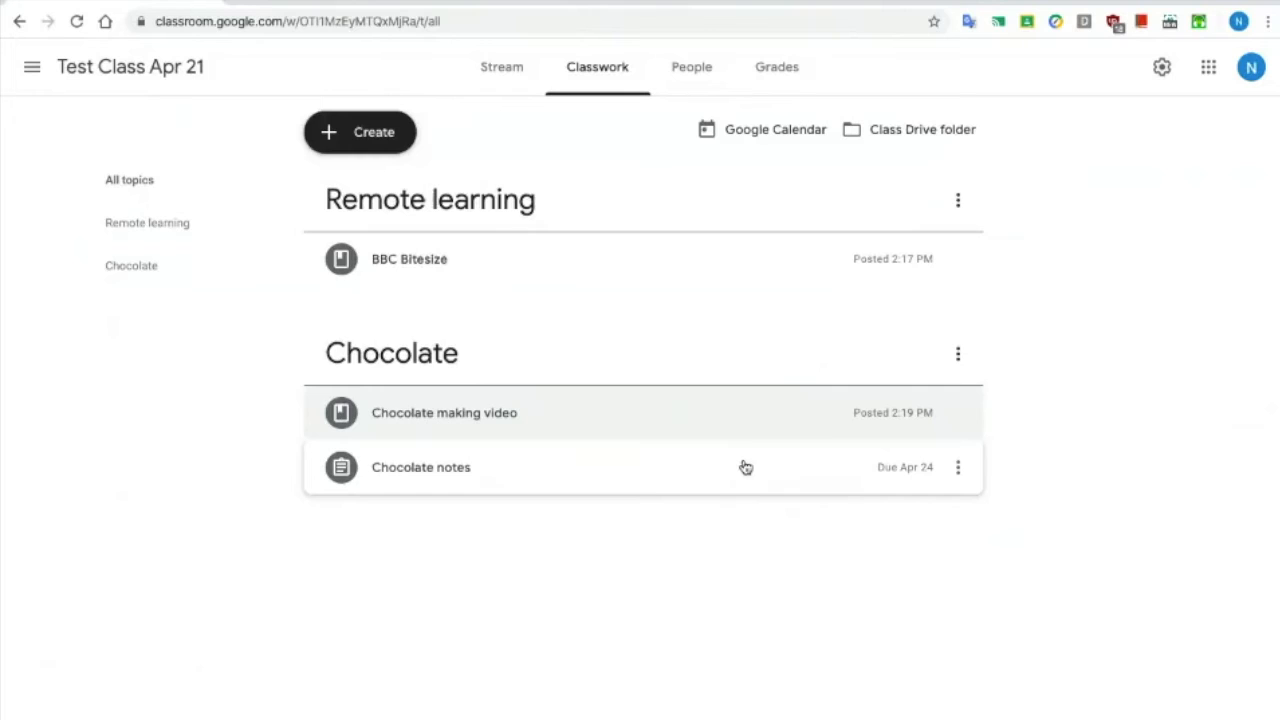
# Switch to the student's view, open the "Chocolate notes" assignment and open the student's own copy of the attached document.
pyautogui.hotkey('ctrl', 'Right')
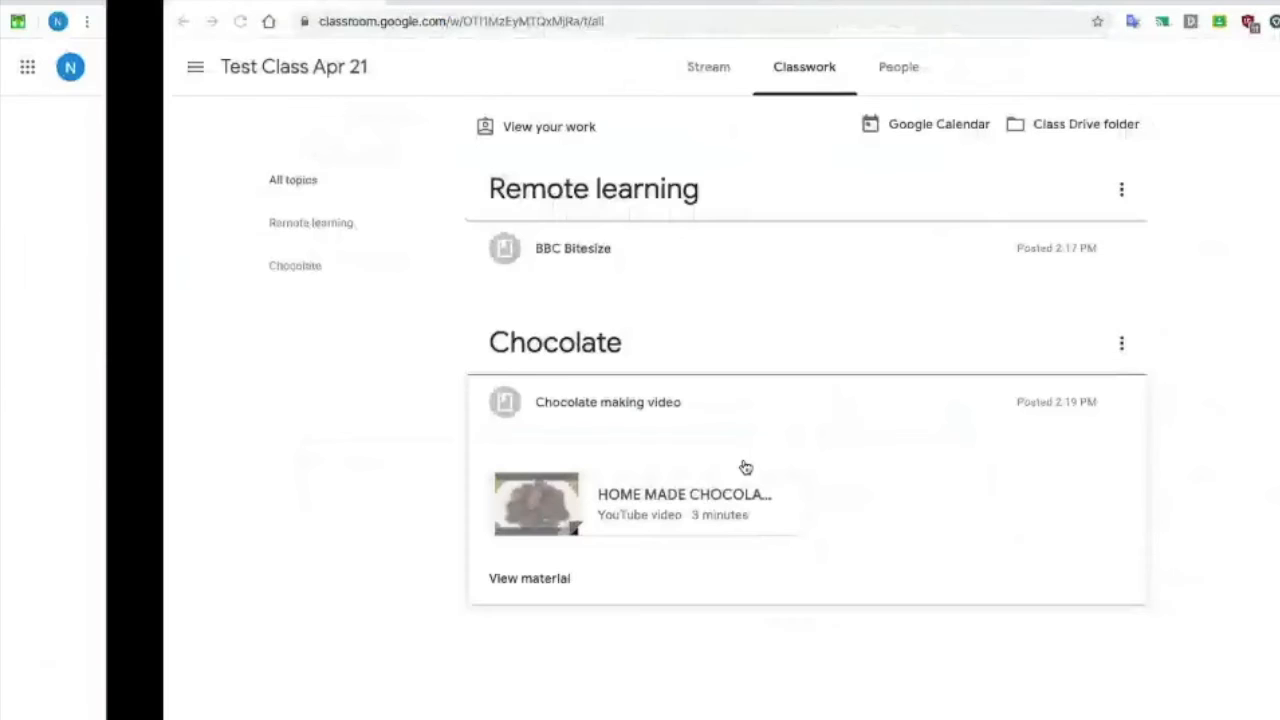
pyautogui.click(743, 394)
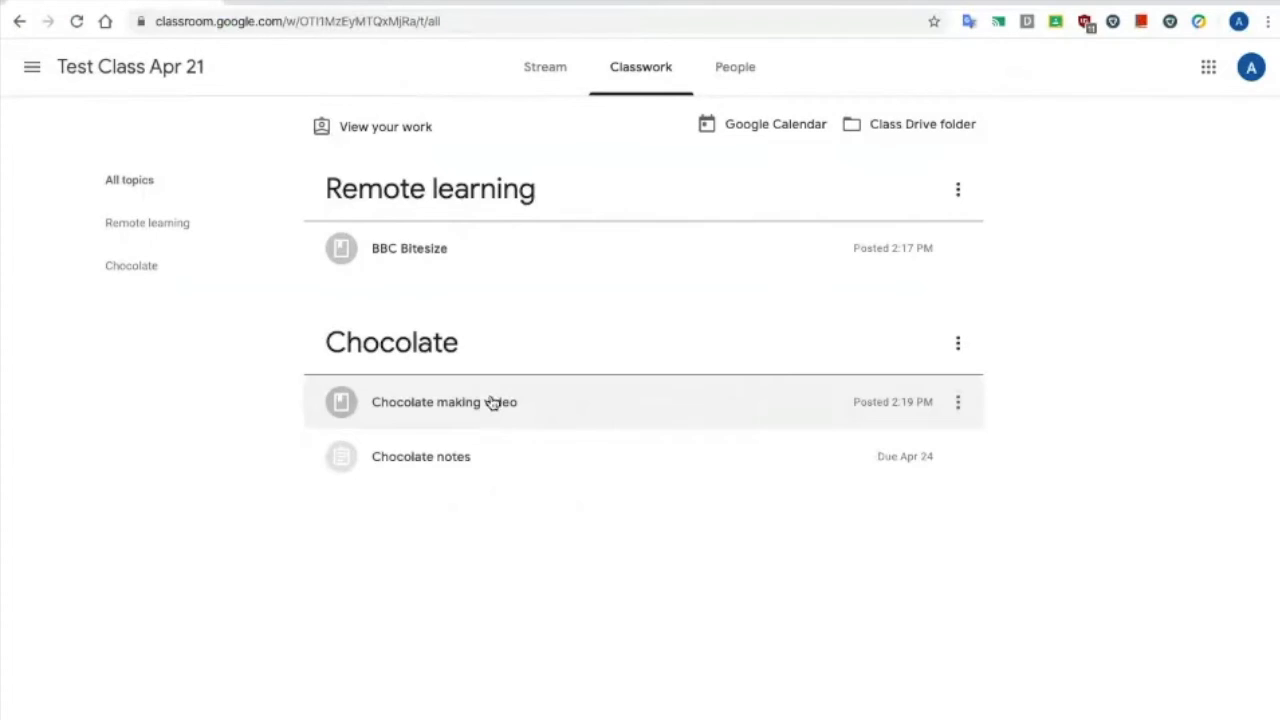
pyautogui.click(478, 466)
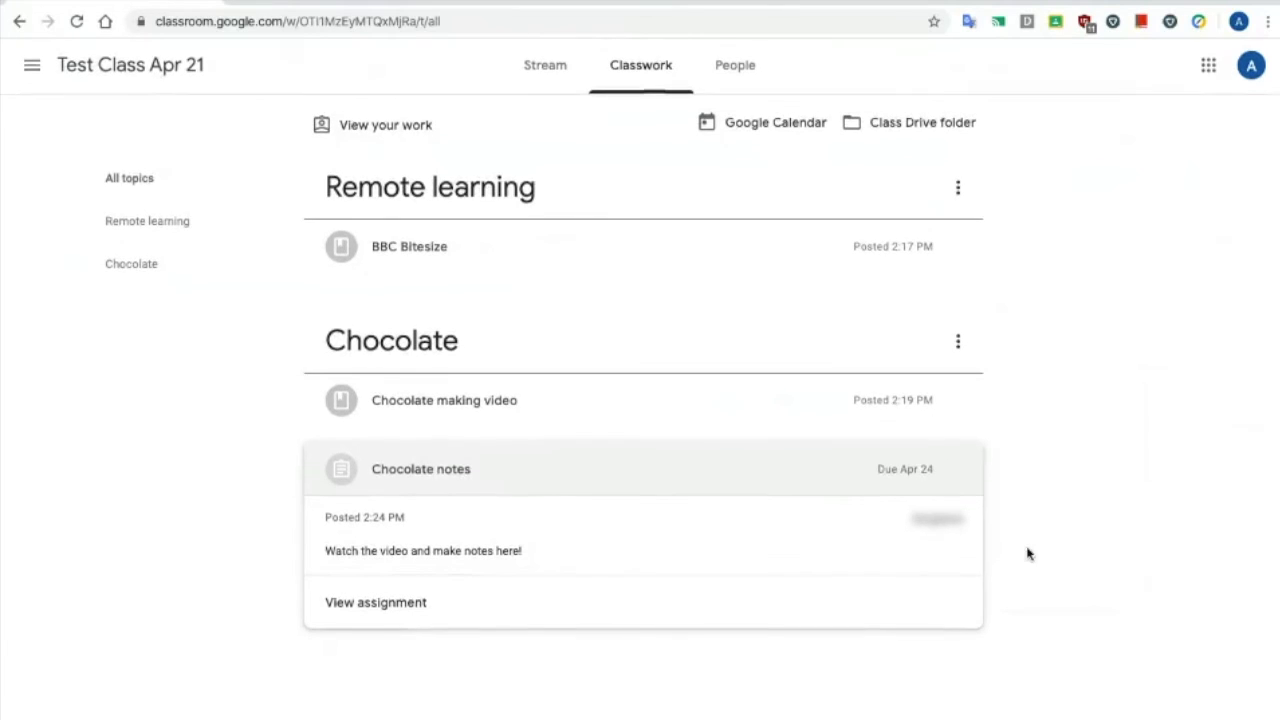
pyautogui.click(397, 613)
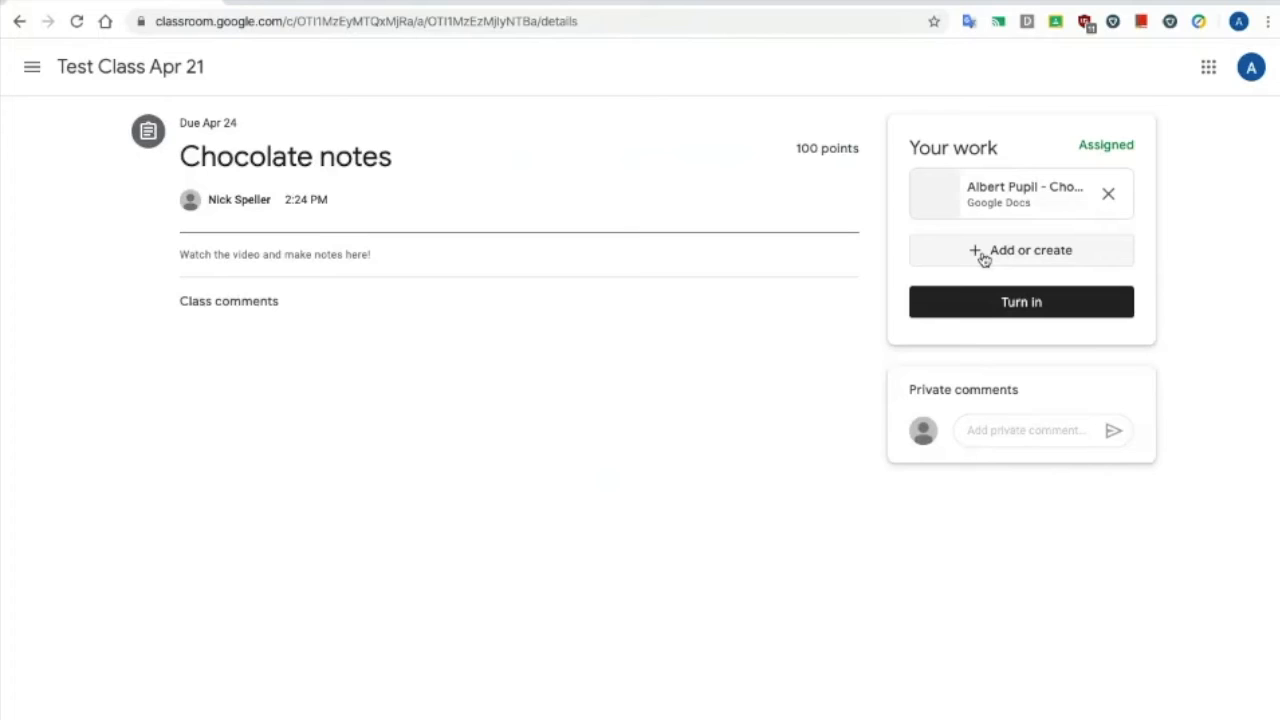
pyautogui.click(986, 193)
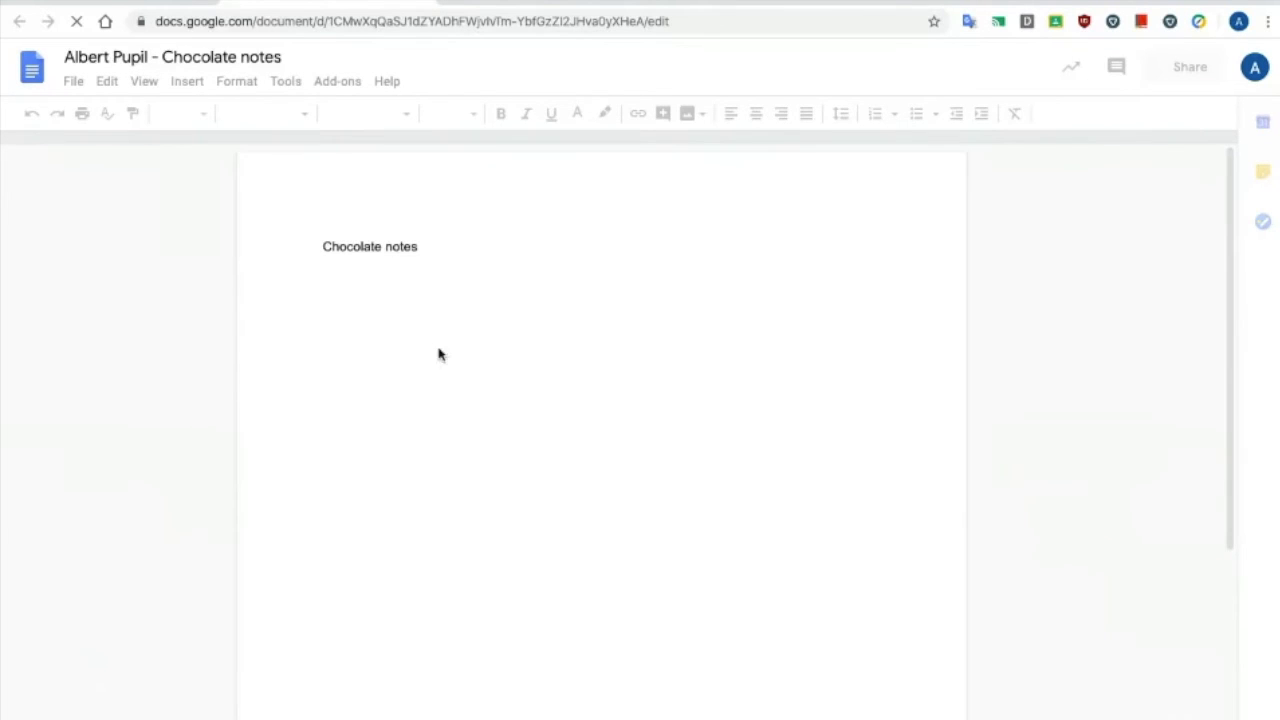
# Write "I like chooclate" beneath the heading in the student's Chocolate notes document.
pyautogui.click(450, 276)
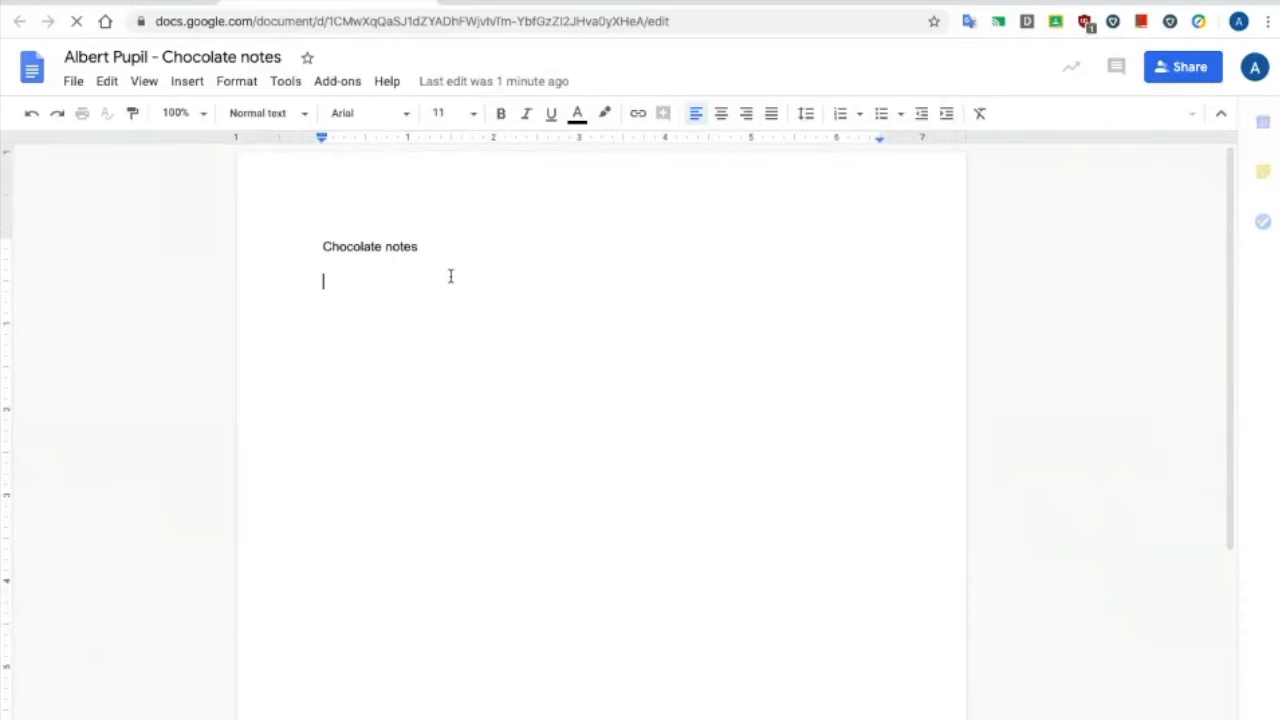
pyautogui.write('I like chooclate')
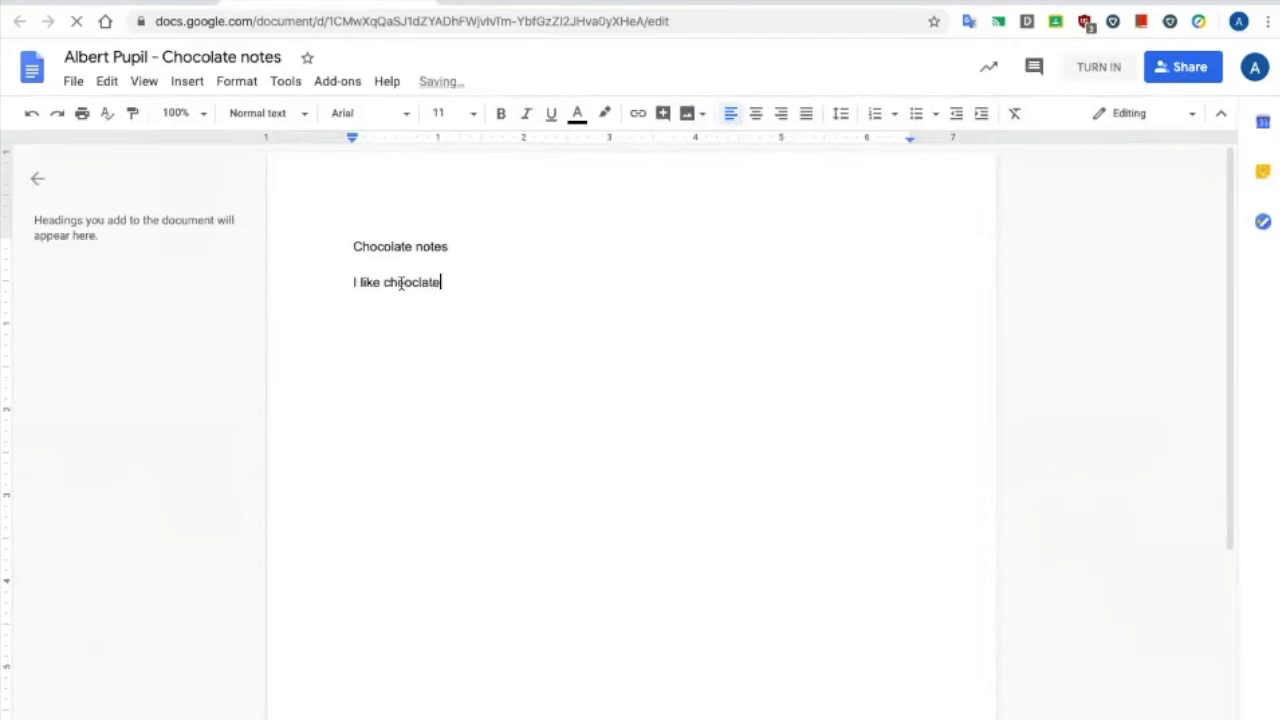
pyautogui.press('Return')
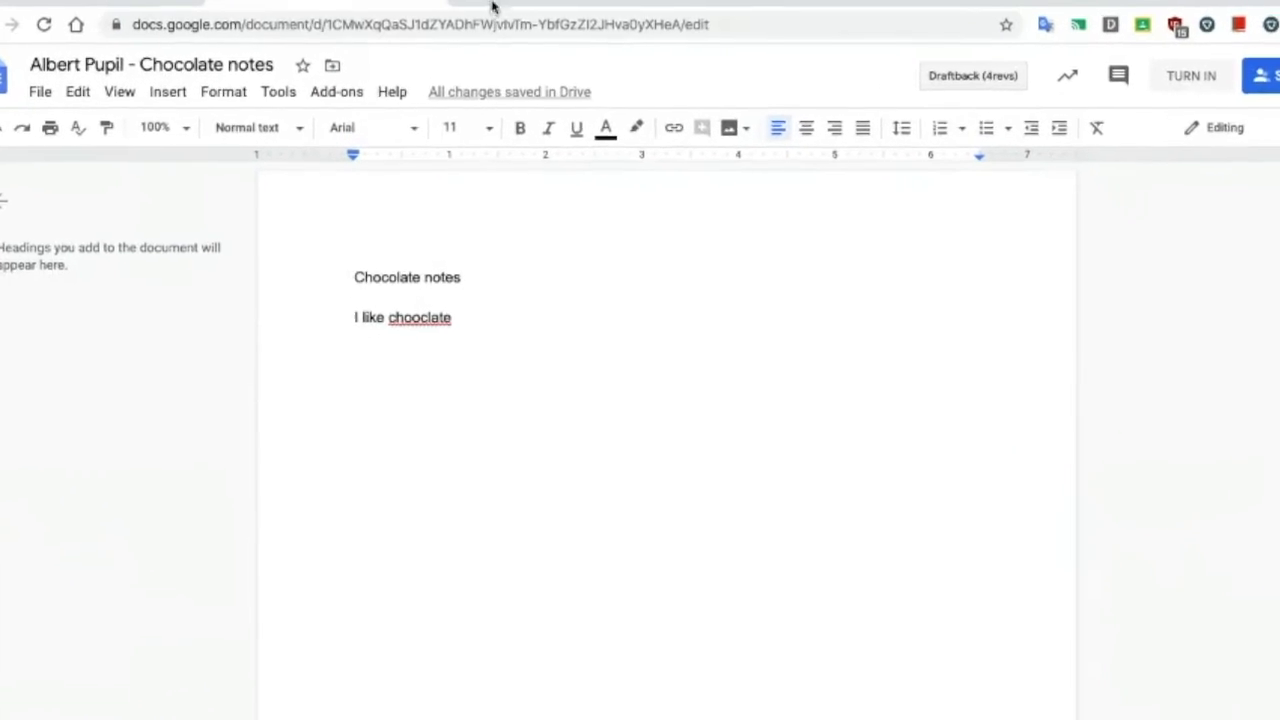
# Switch to the teacher's view and open the assigned student's document from the Chocolate notes assignment's student work.
pyautogui.moveTo(520, 100)
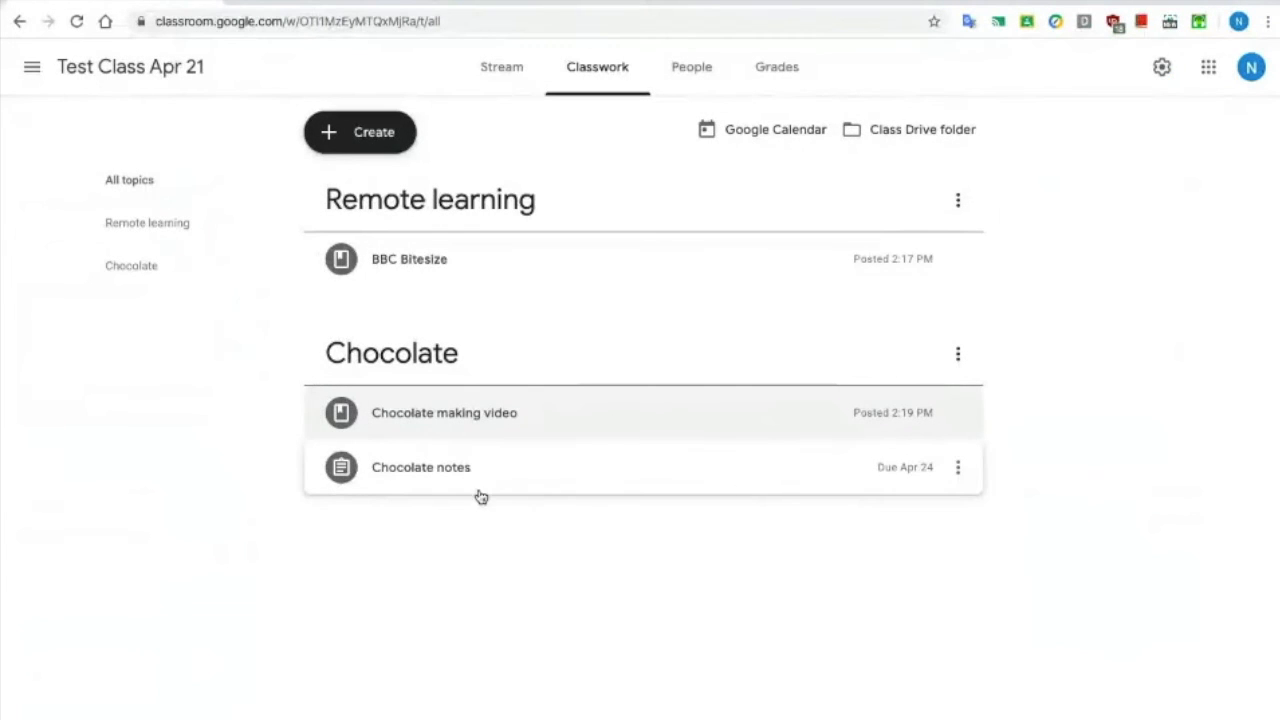
pyautogui.click(446, 470)
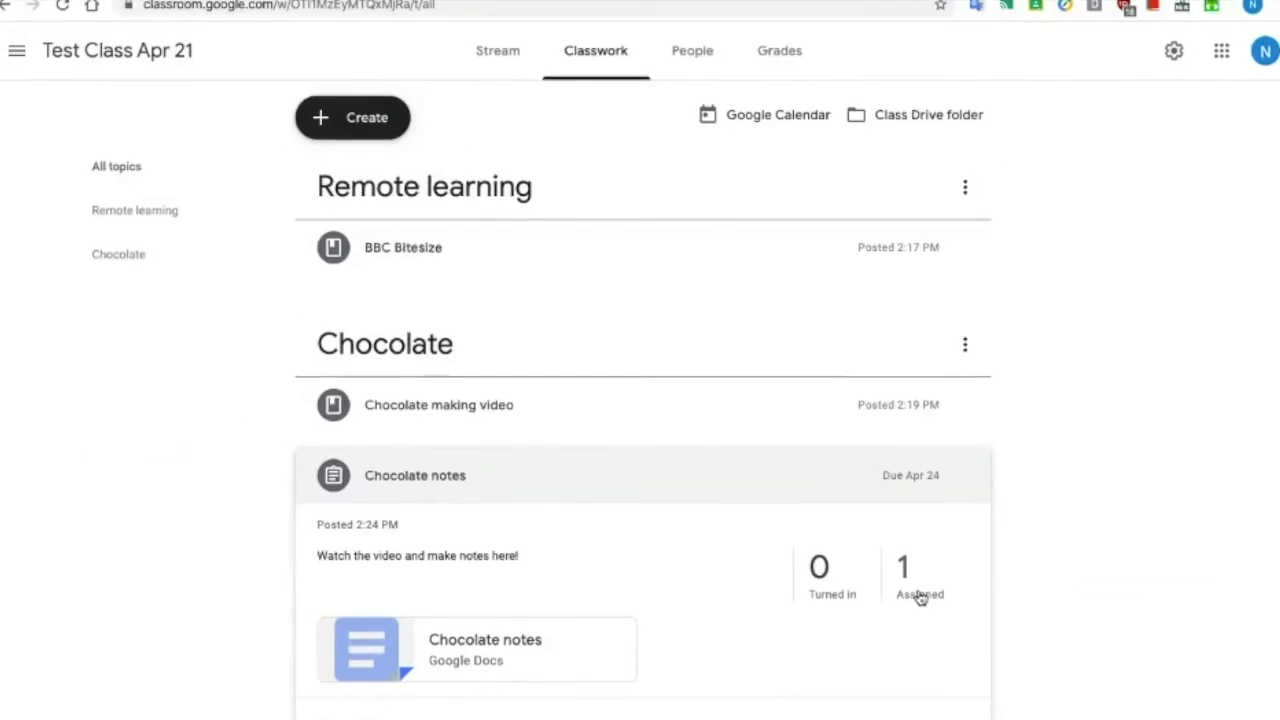
pyautogui.click(915, 597)
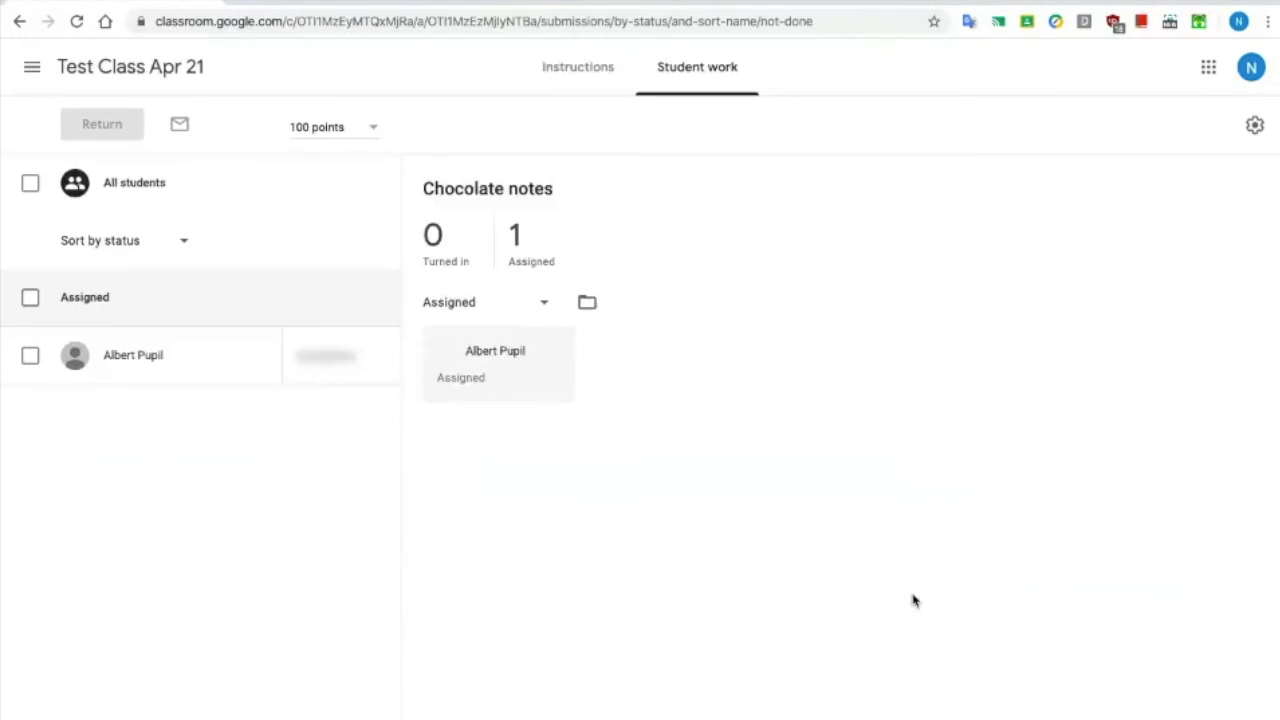
pyautogui.click(493, 412)
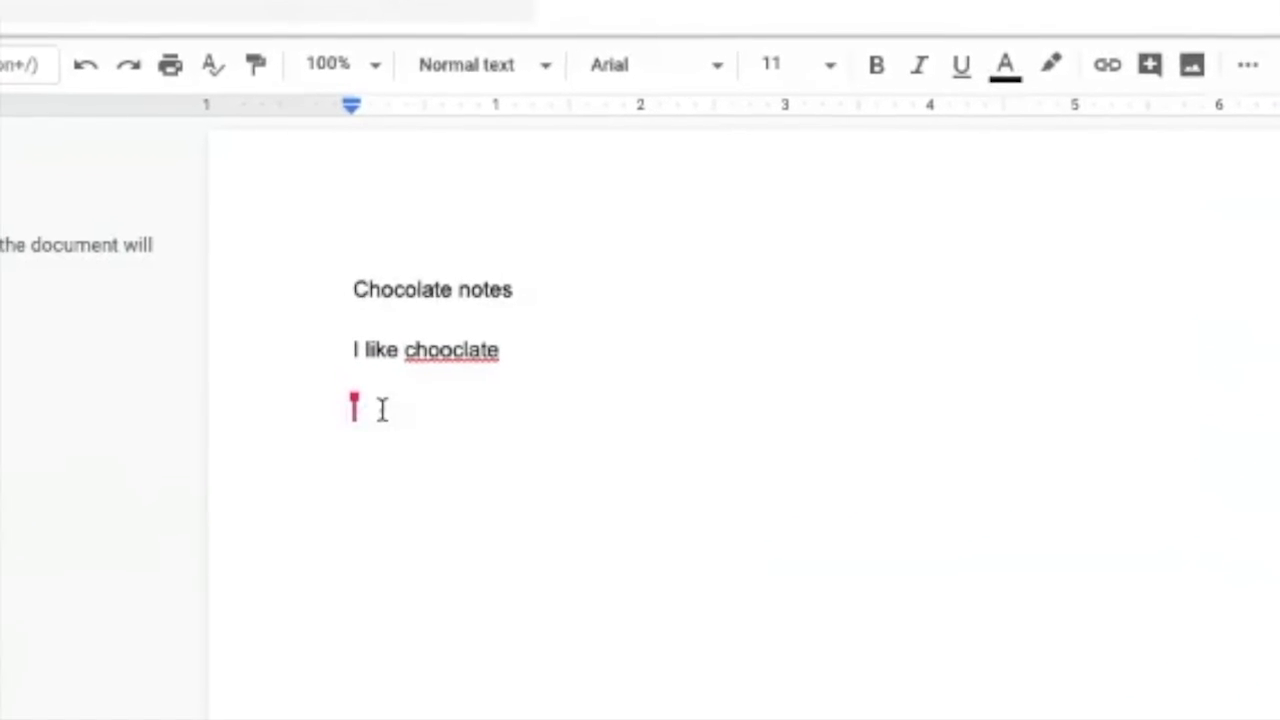
# Suggest replacing "chooclate" with "chocolate" in the student's document and post the private comment "Excellent - keep going!".
pyautogui.click(440, 354)
pyautogui.click(448, 310)
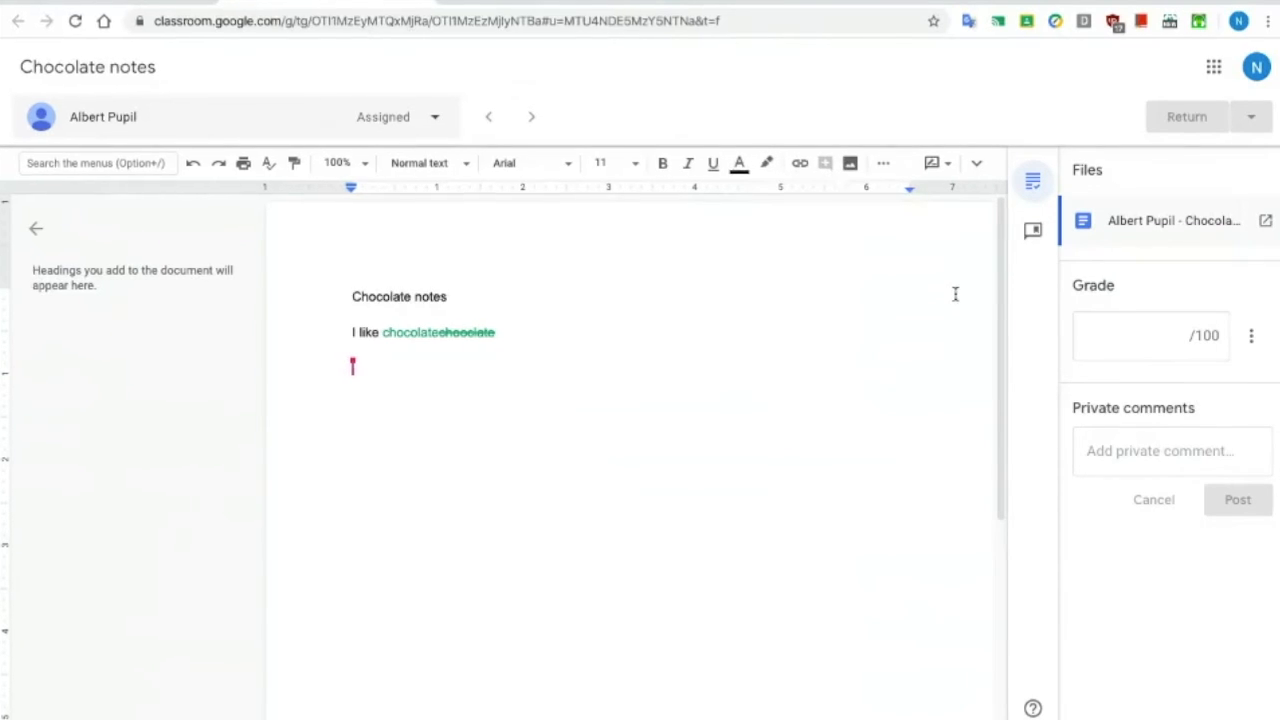
pyautogui.click(1126, 468)
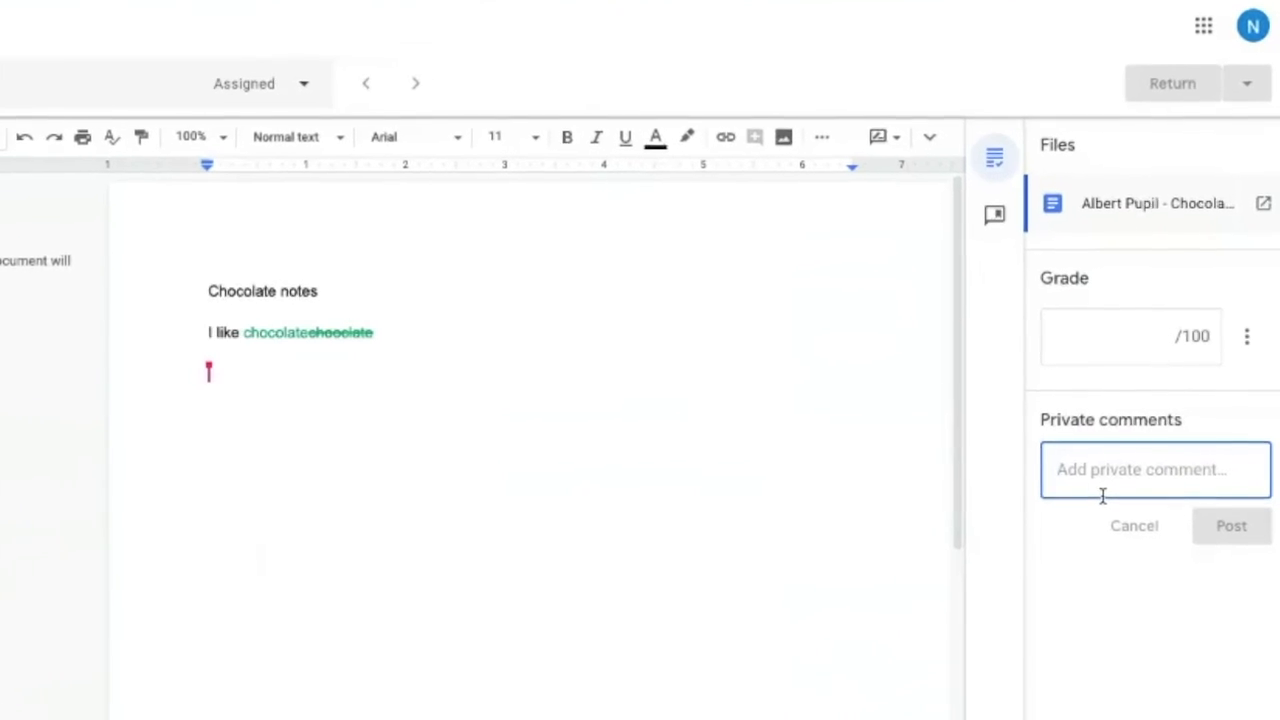
pyautogui.write('Excel')
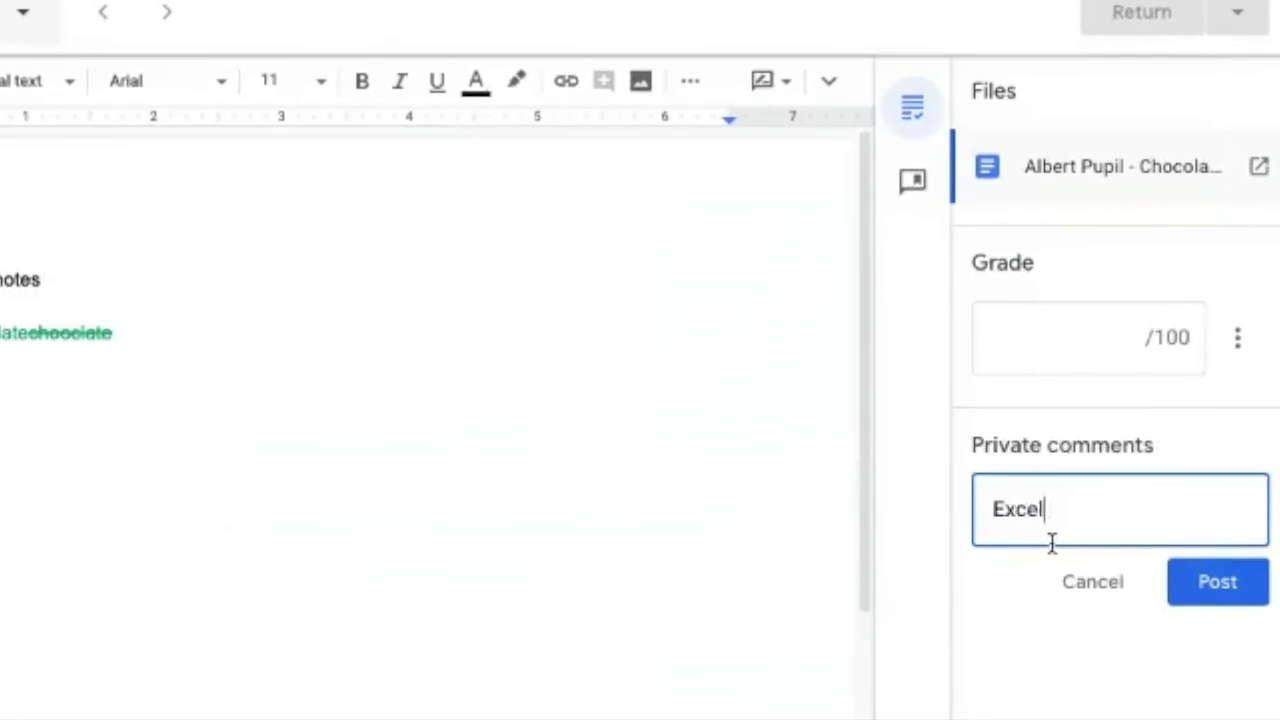
pyautogui.write('lent - keep going!')
pyautogui.click(1238, 655)
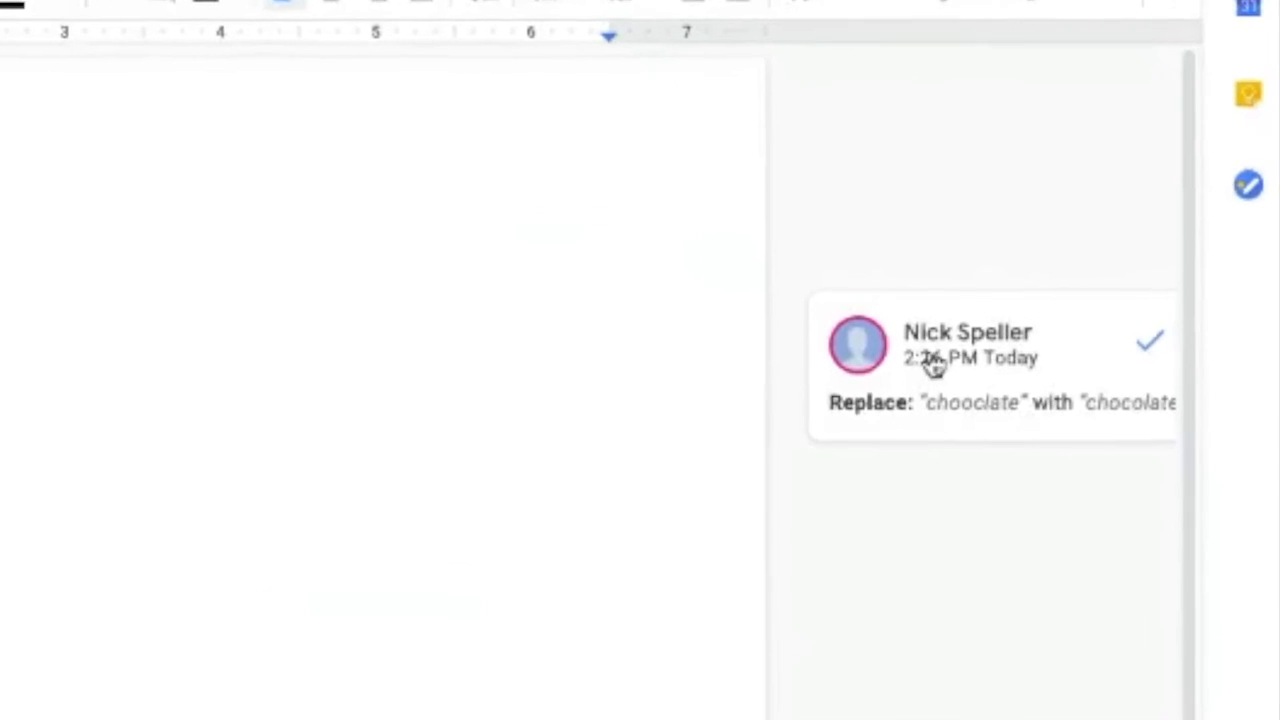
# Accept the teacher's suggested spelling correction in the student's document and turn in the Chocolate notes assignment as the student.
pyautogui.click(1133, 357)
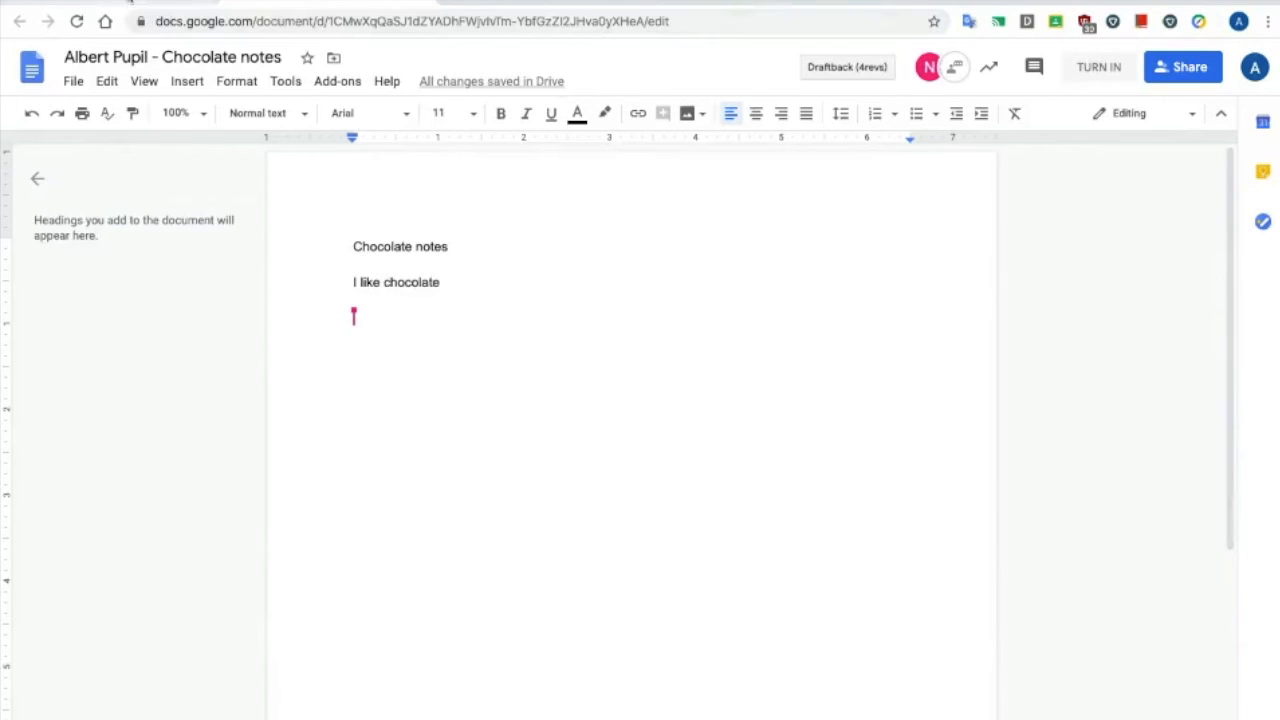
pyautogui.click(140, 5)
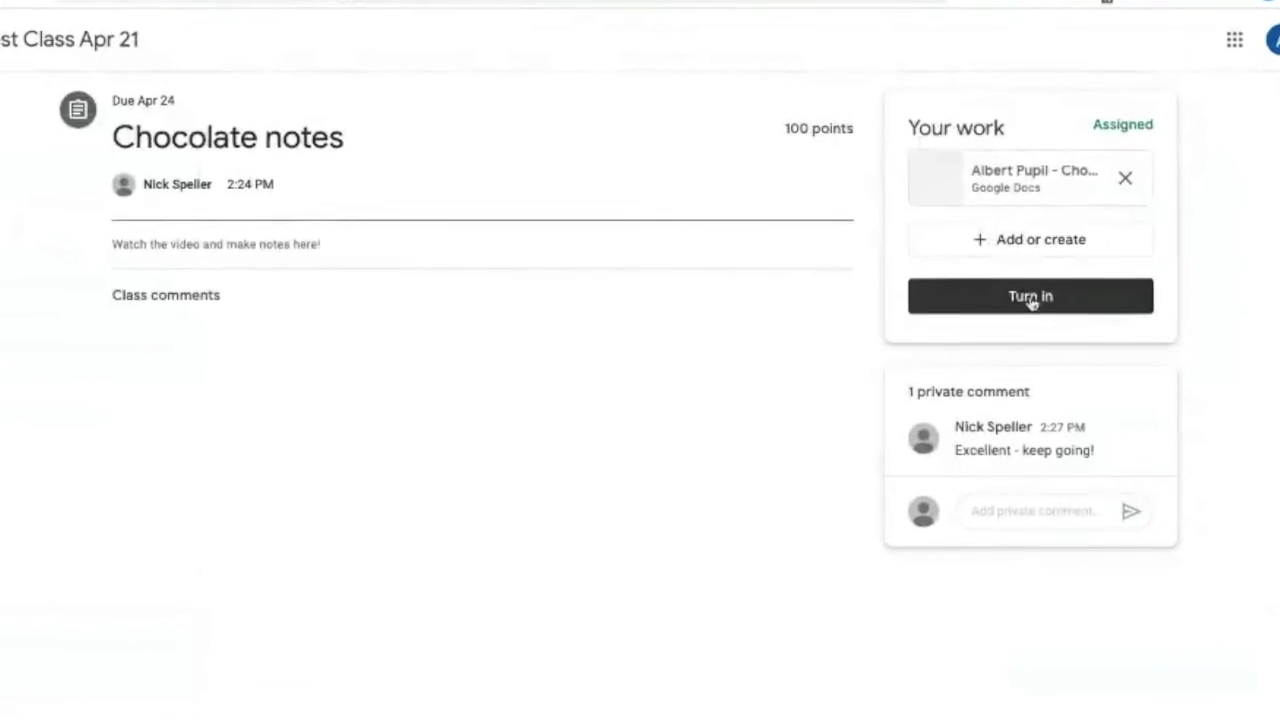
pyautogui.click(1030, 298)
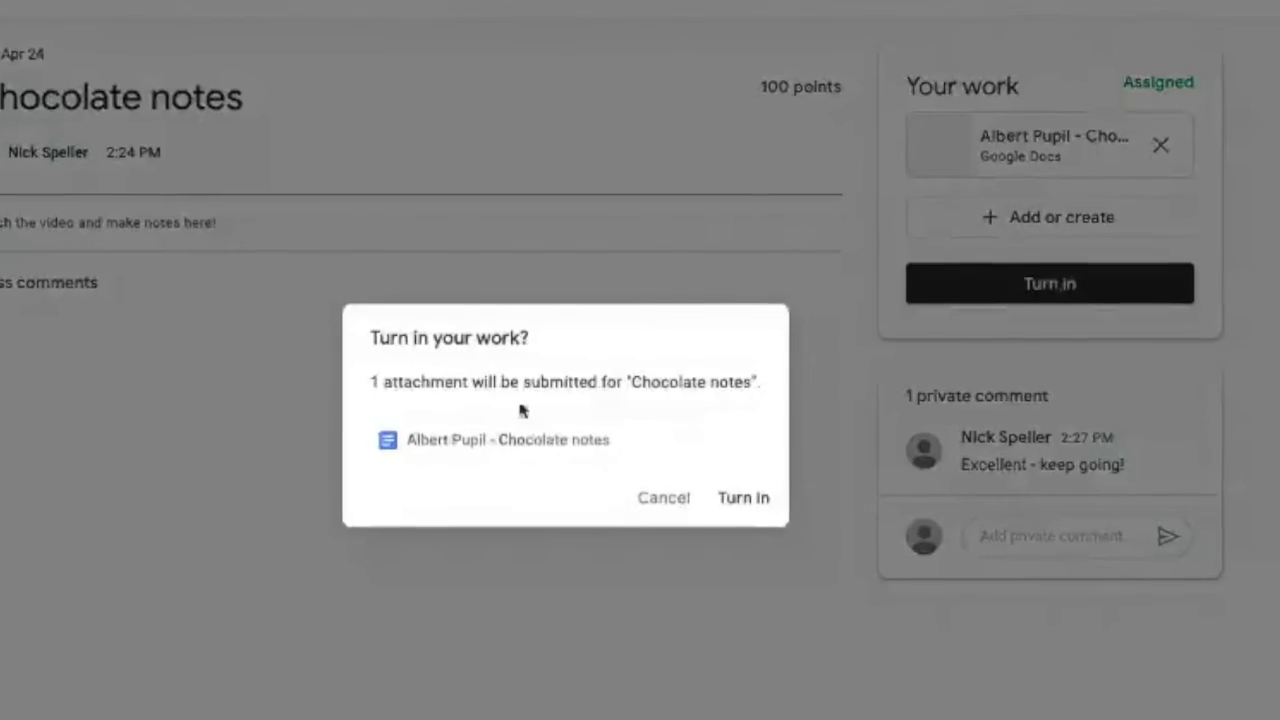
pyautogui.click(744, 502)
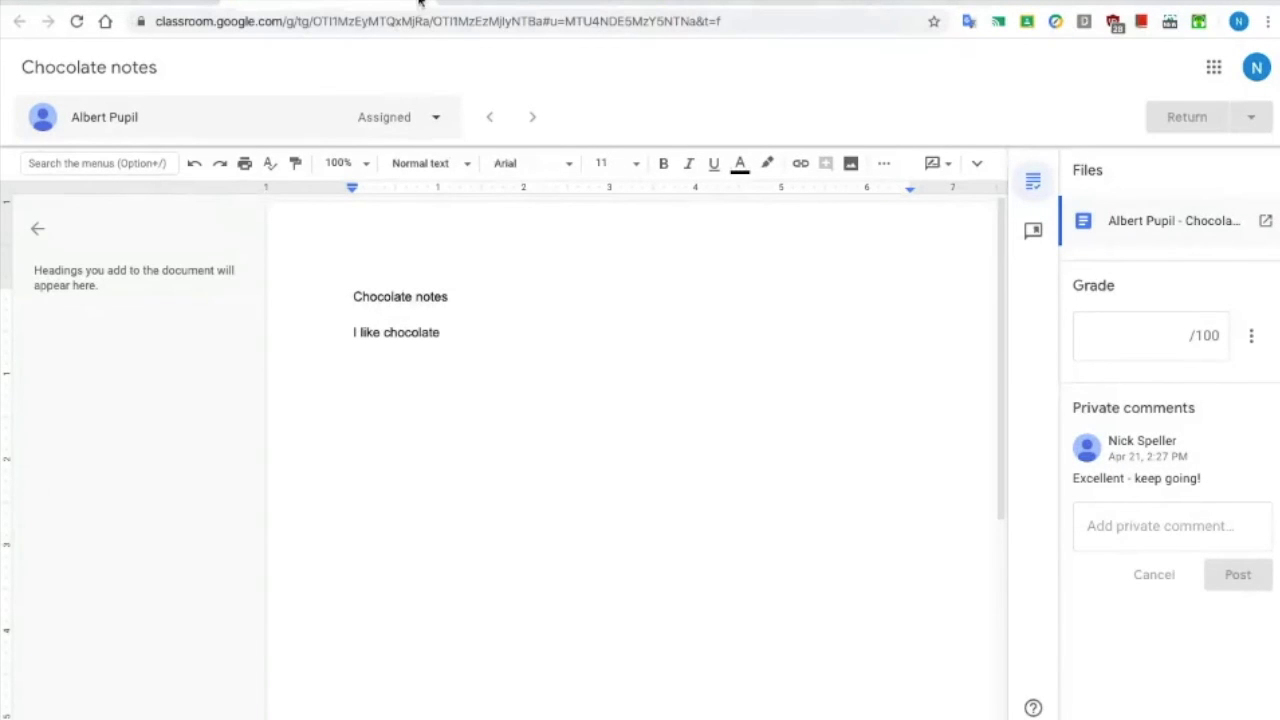
# Check the turned-in student work for Chocolate notes as the teacher and return to the class's Classwork.
pyautogui.click(420, 2)
pyautogui.click(298, 167)
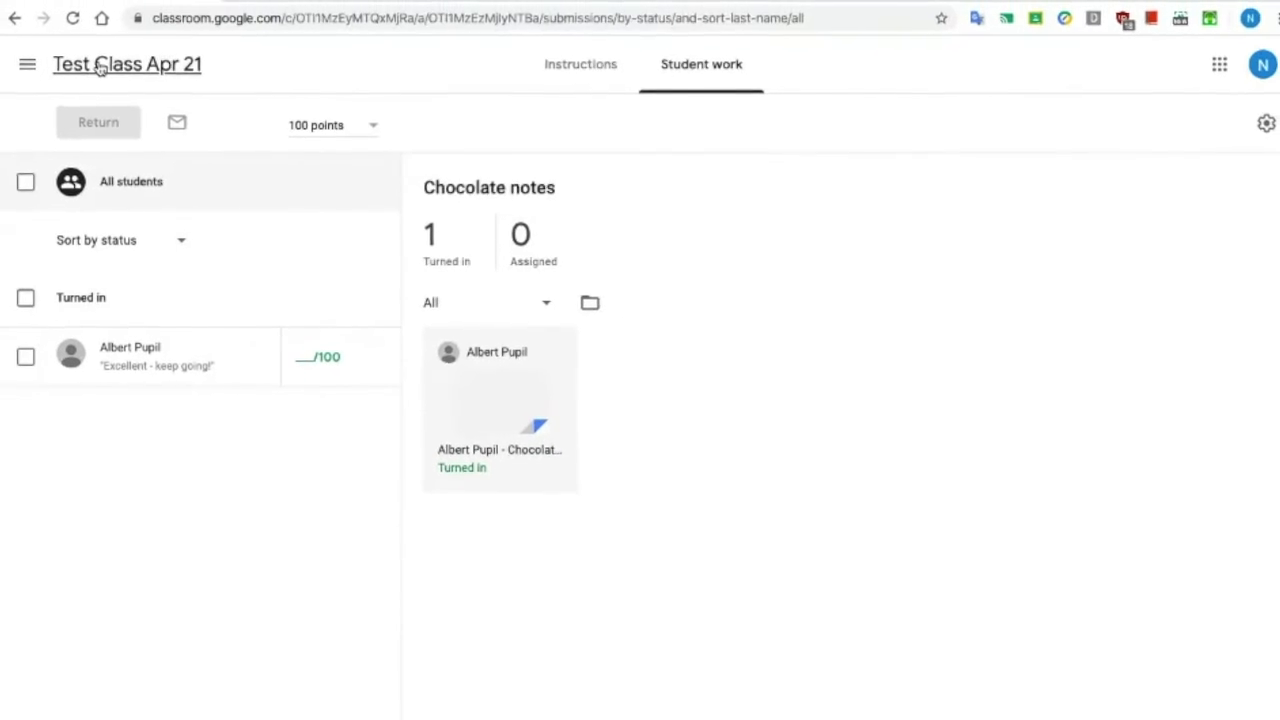
pyautogui.click(100, 66)
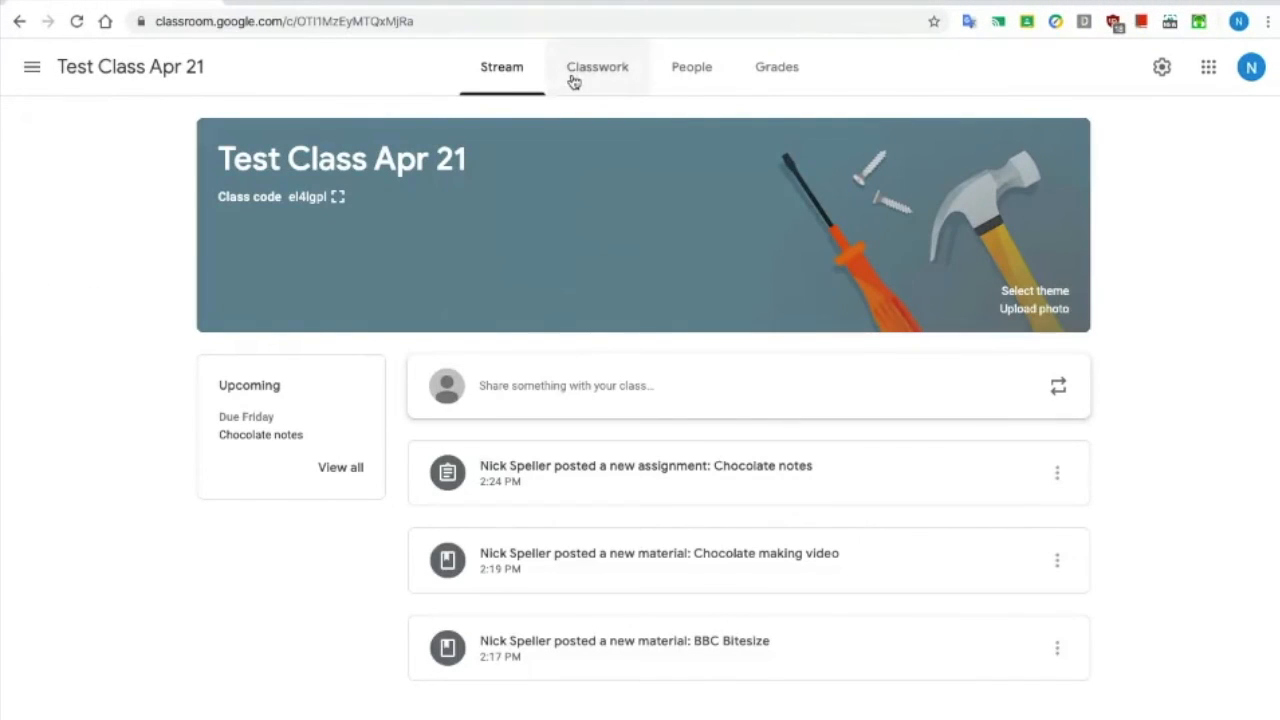
pyautogui.click(574, 81)
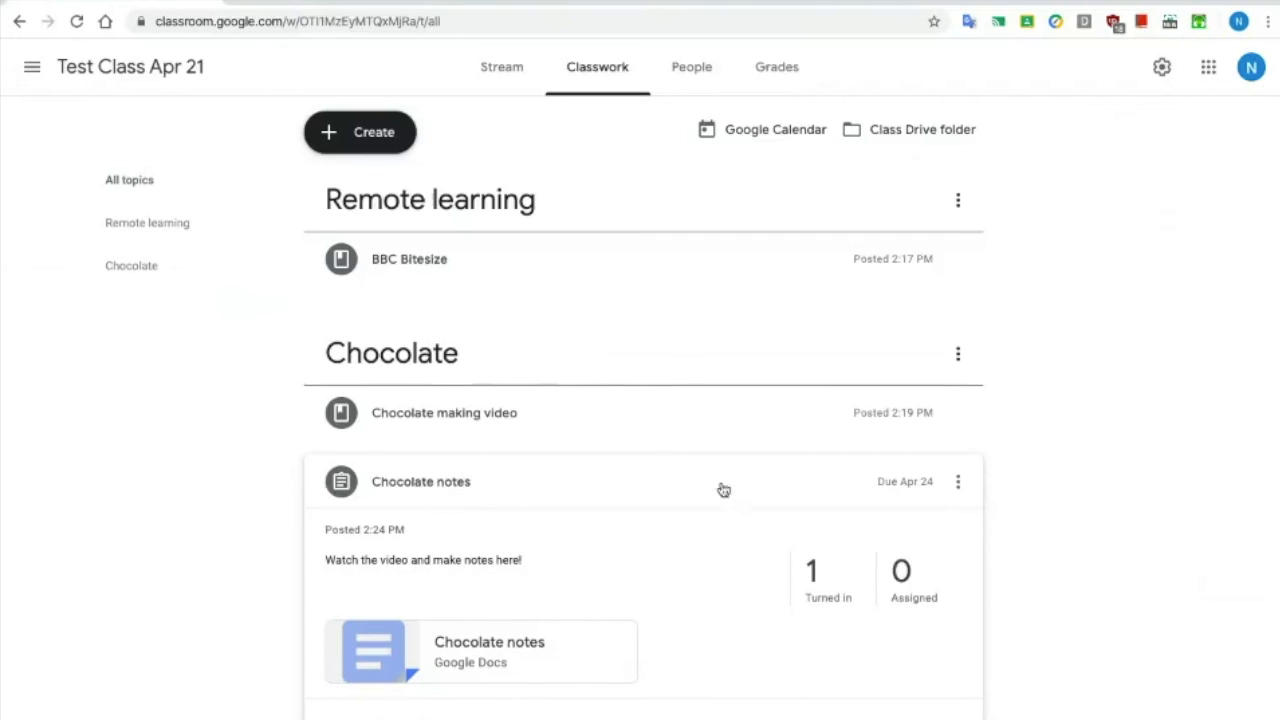
pyautogui.scroll(-1, 1026, 488)
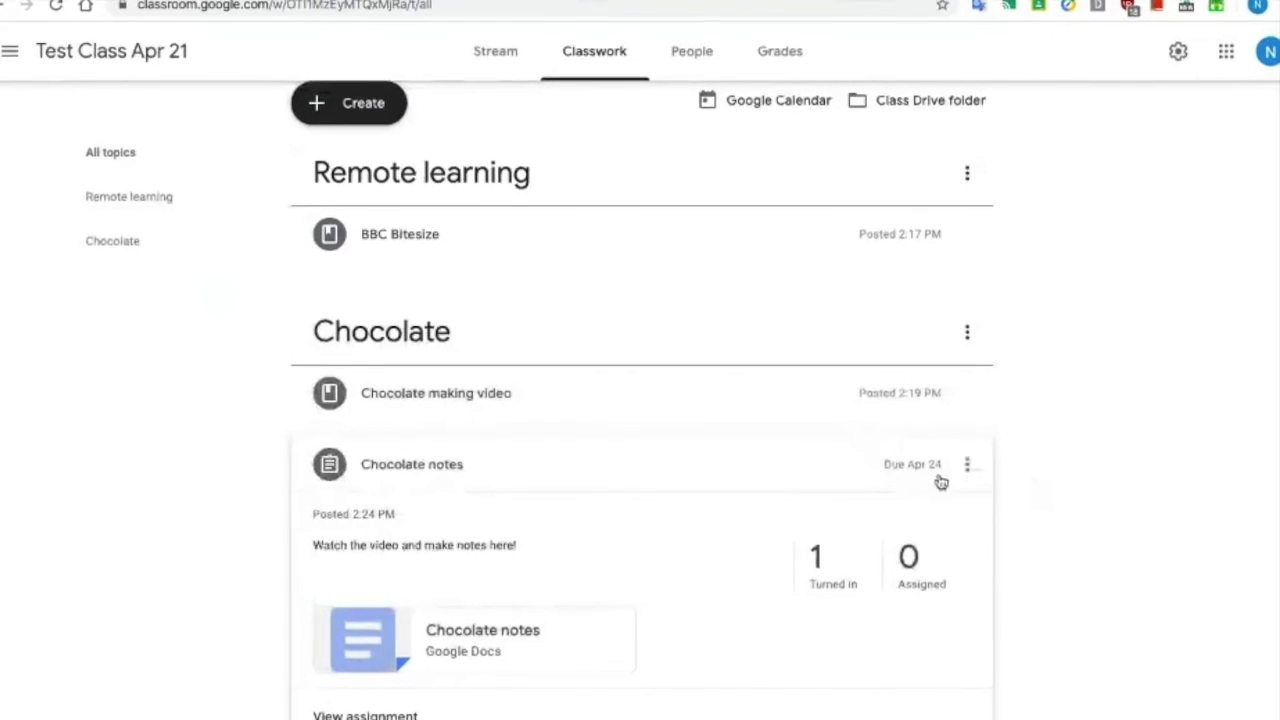
pyautogui.click(967, 464)
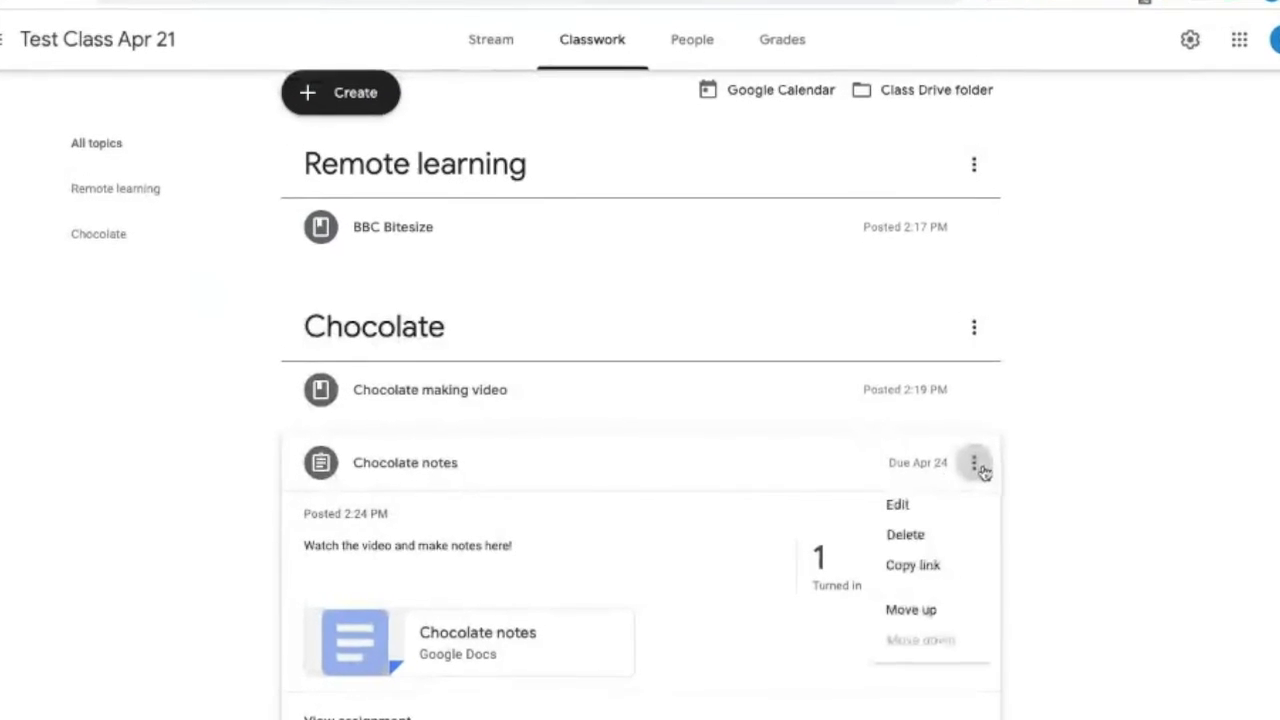
pyautogui.click(957, 539)
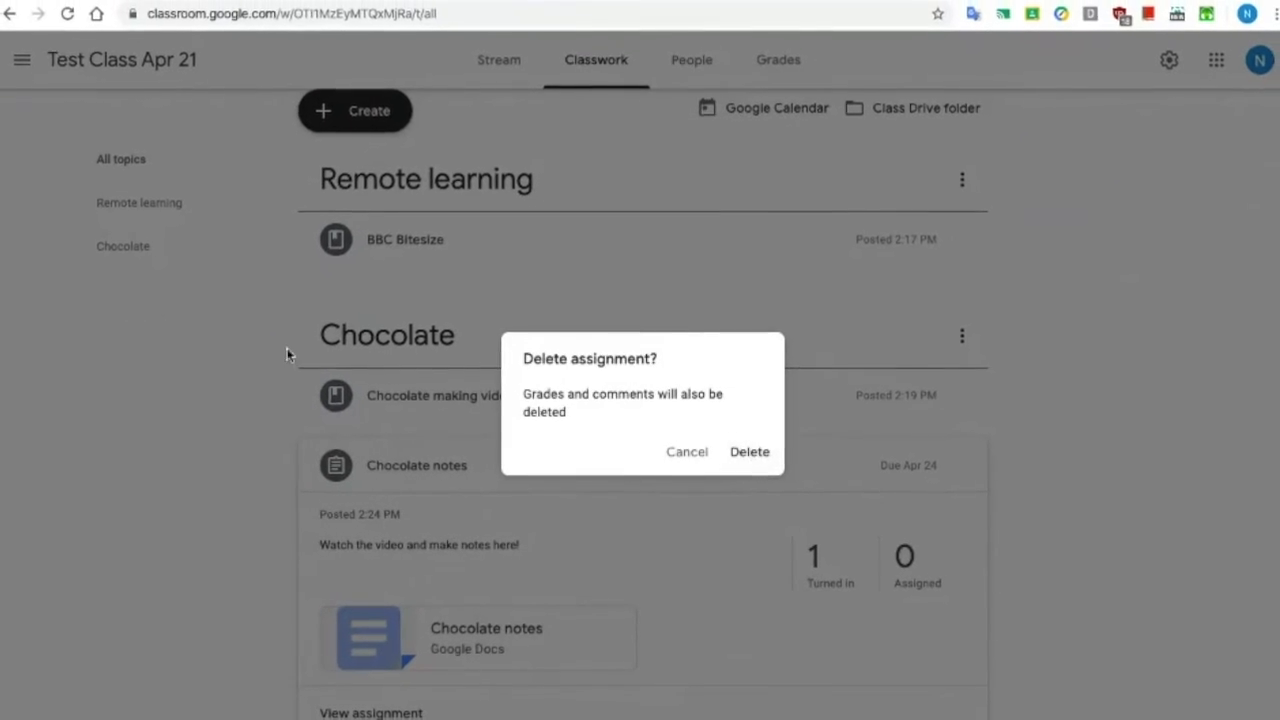
pyautogui.click(105, 368)
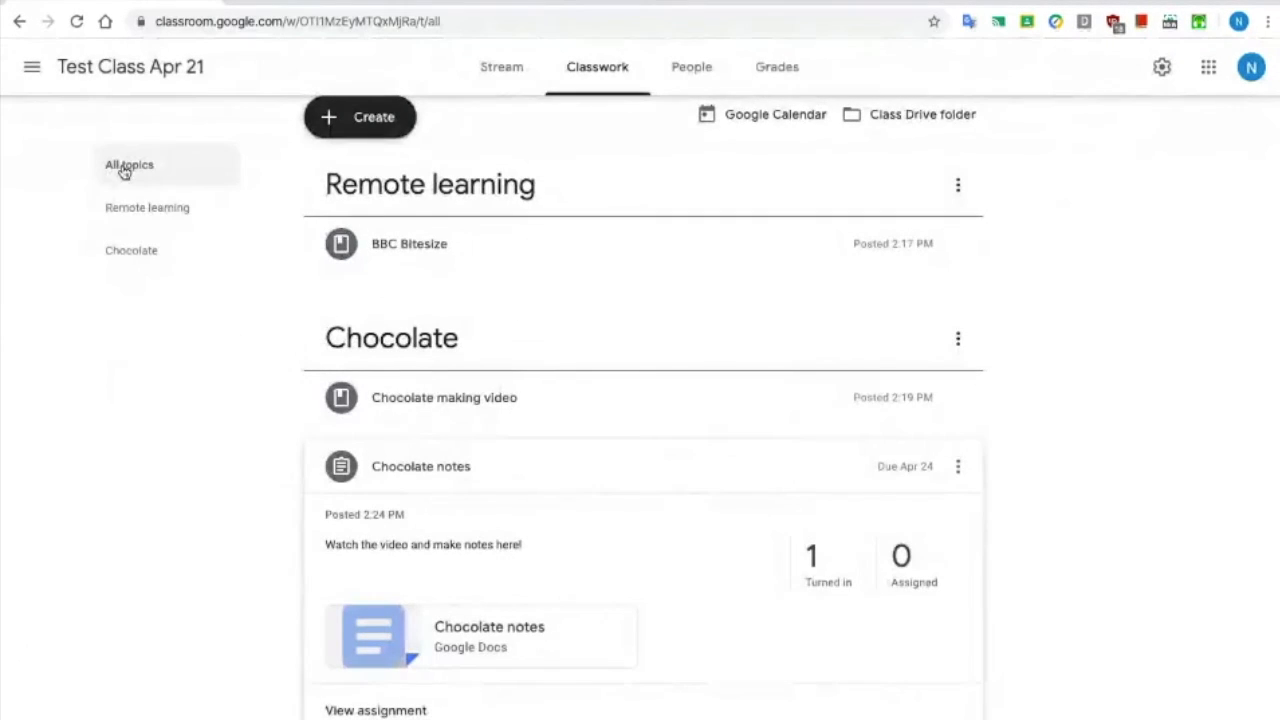
# Create a topic named "Archive" and move it below the Chocolate topic.
pyautogui.click(330, 122)
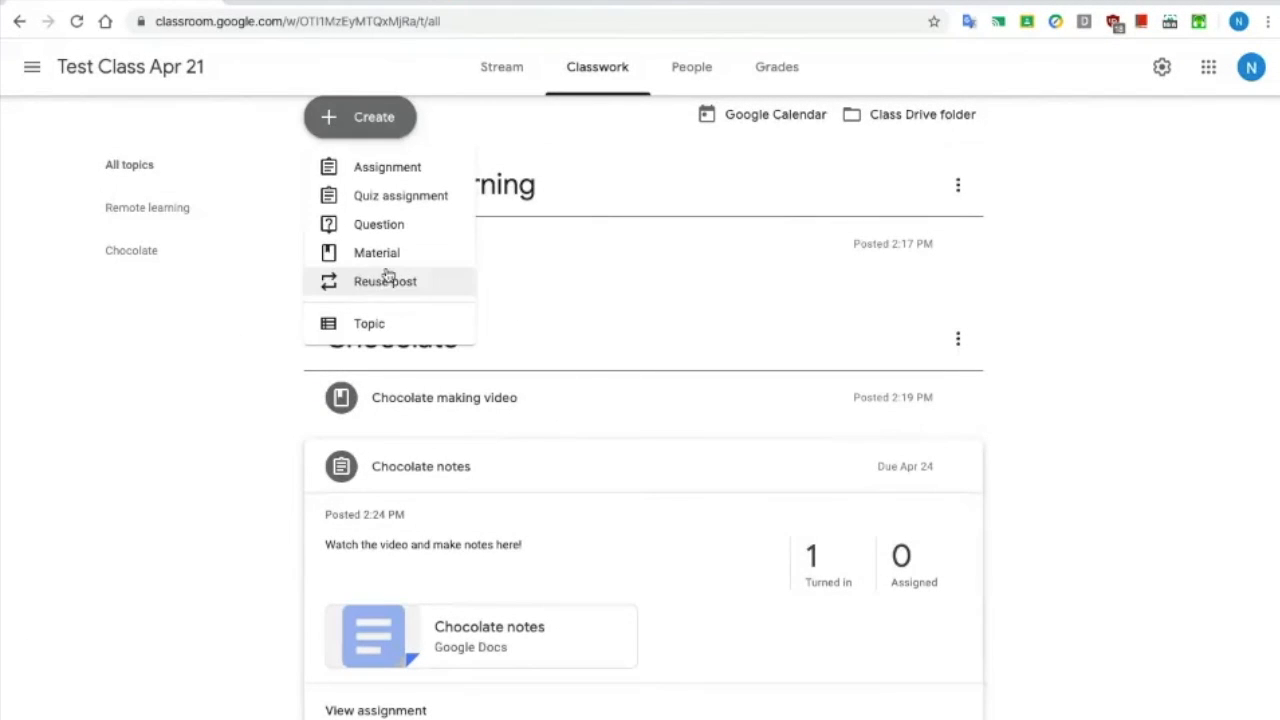
pyautogui.click(370, 324)
pyautogui.write('A')
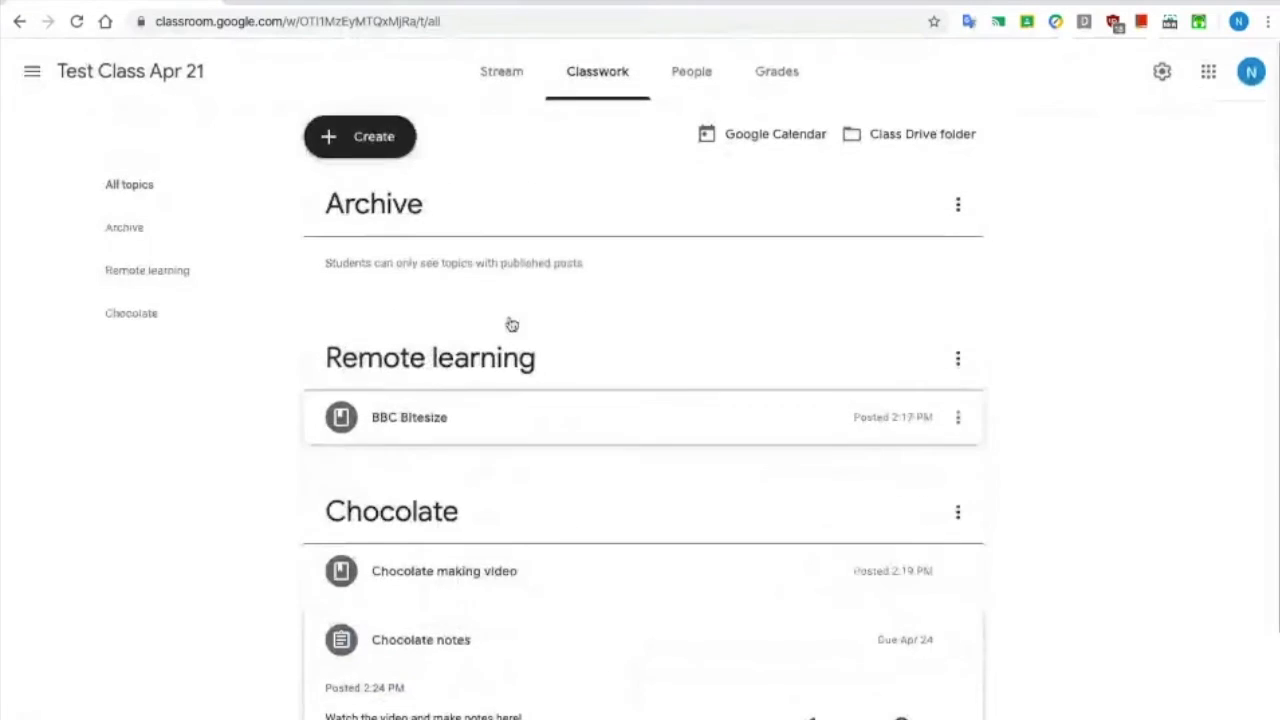
pyautogui.moveTo(480, 233); pyautogui.dragTo(515, 712)
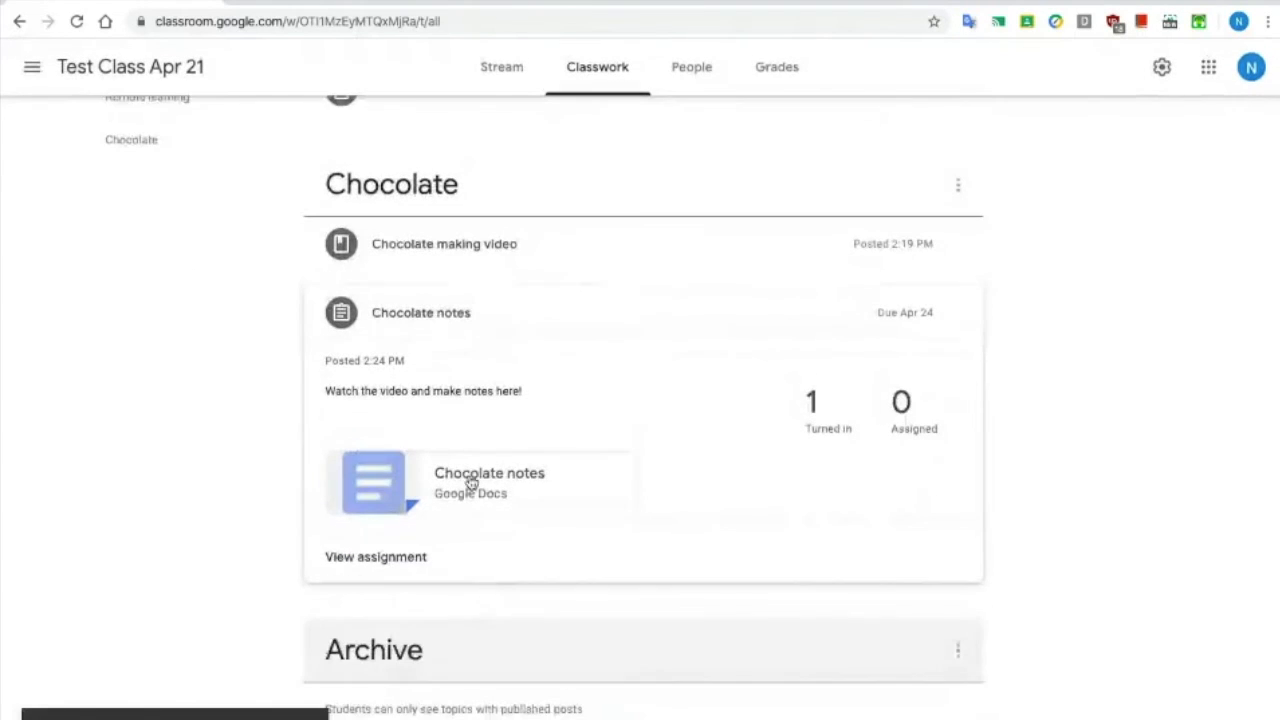
# Move the Chocolate notes assignment into the Archive topic and delete it from the class.
pyautogui.moveTo(460, 328); pyautogui.dragTo(463, 665)
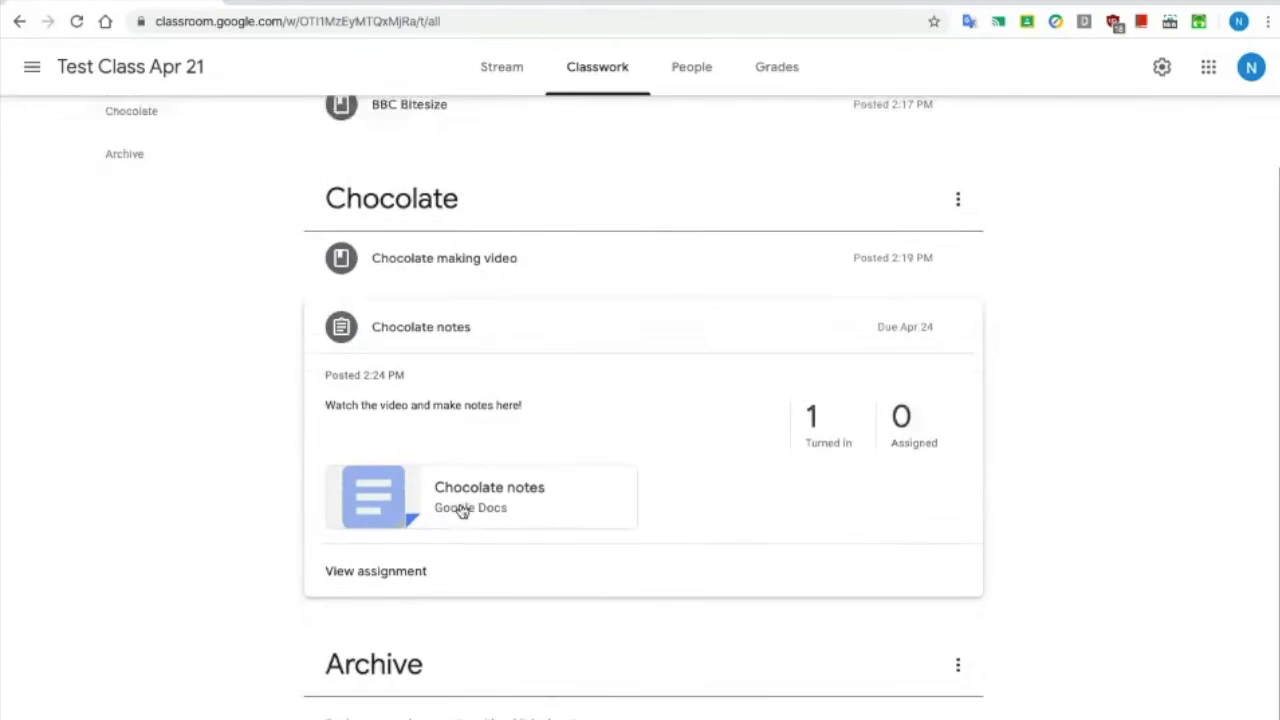
pyautogui.moveTo(420, 343); pyautogui.dragTo(423, 543)
pyautogui.click(422, 561)
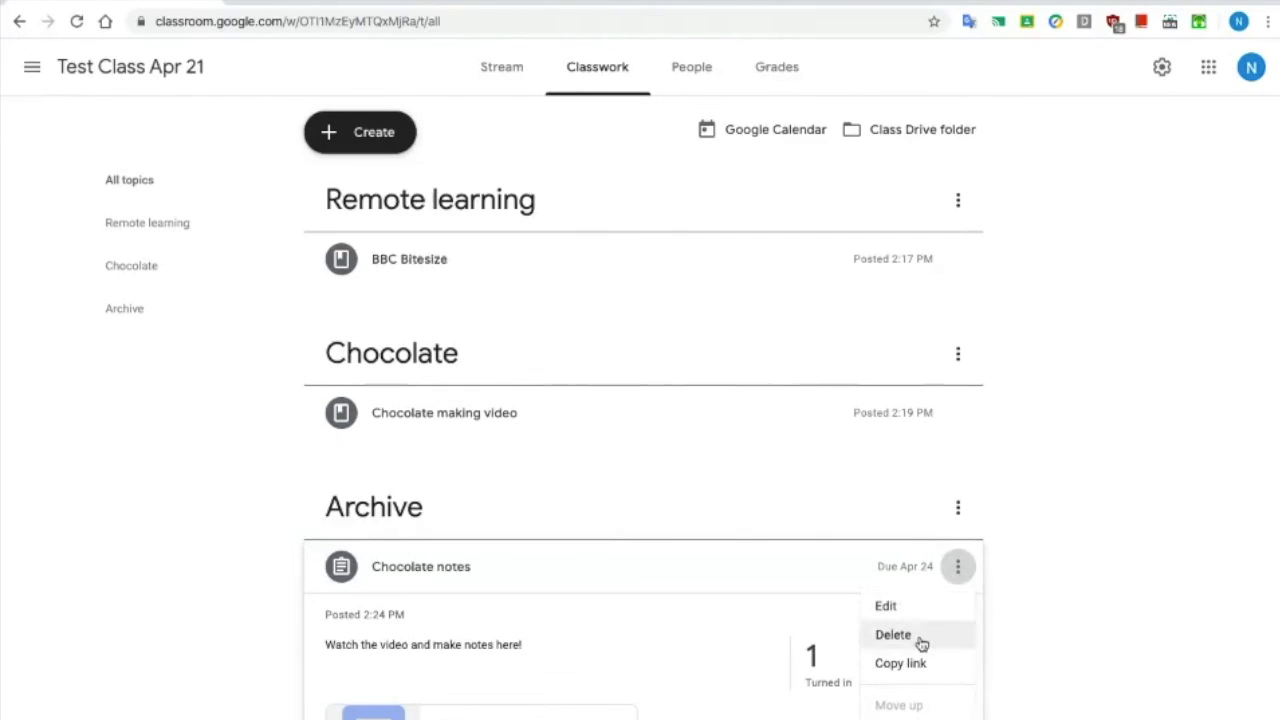
pyautogui.click(893, 635)
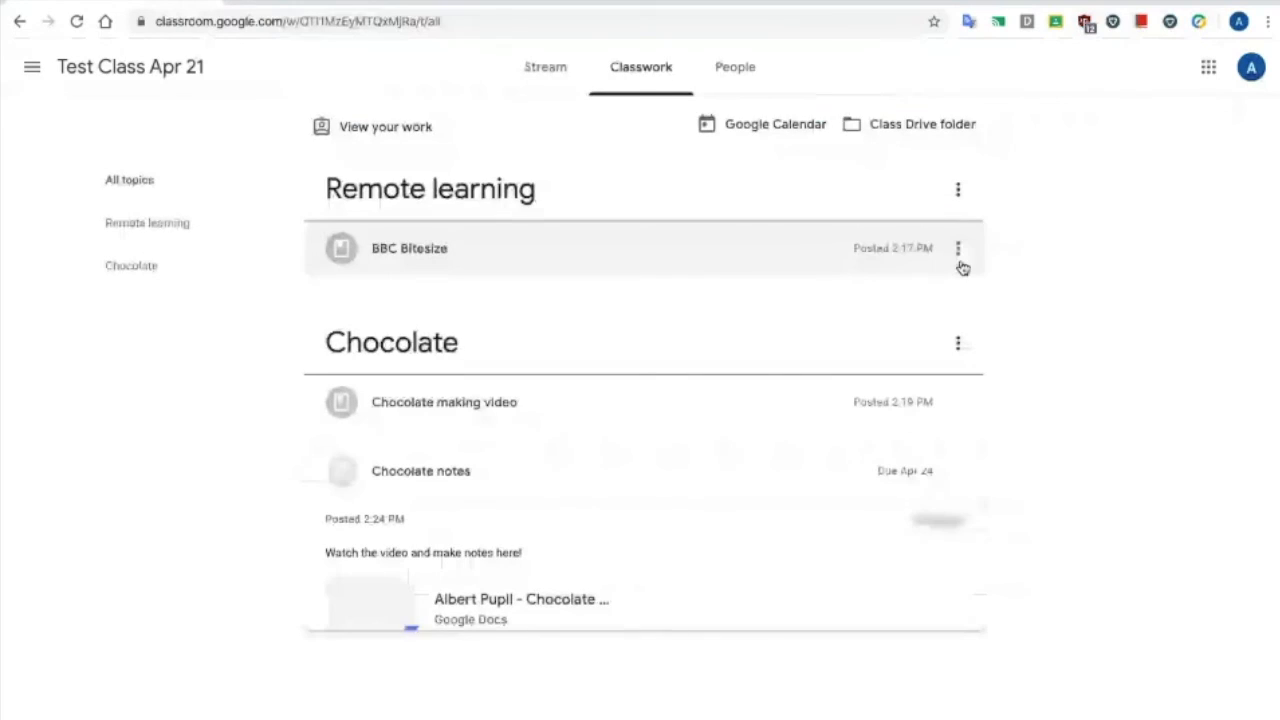
# Examine the students' documents in the Chocolate notes folder of the class Drive folder, then return to Classroom.
pyautogui.click(911, 128)
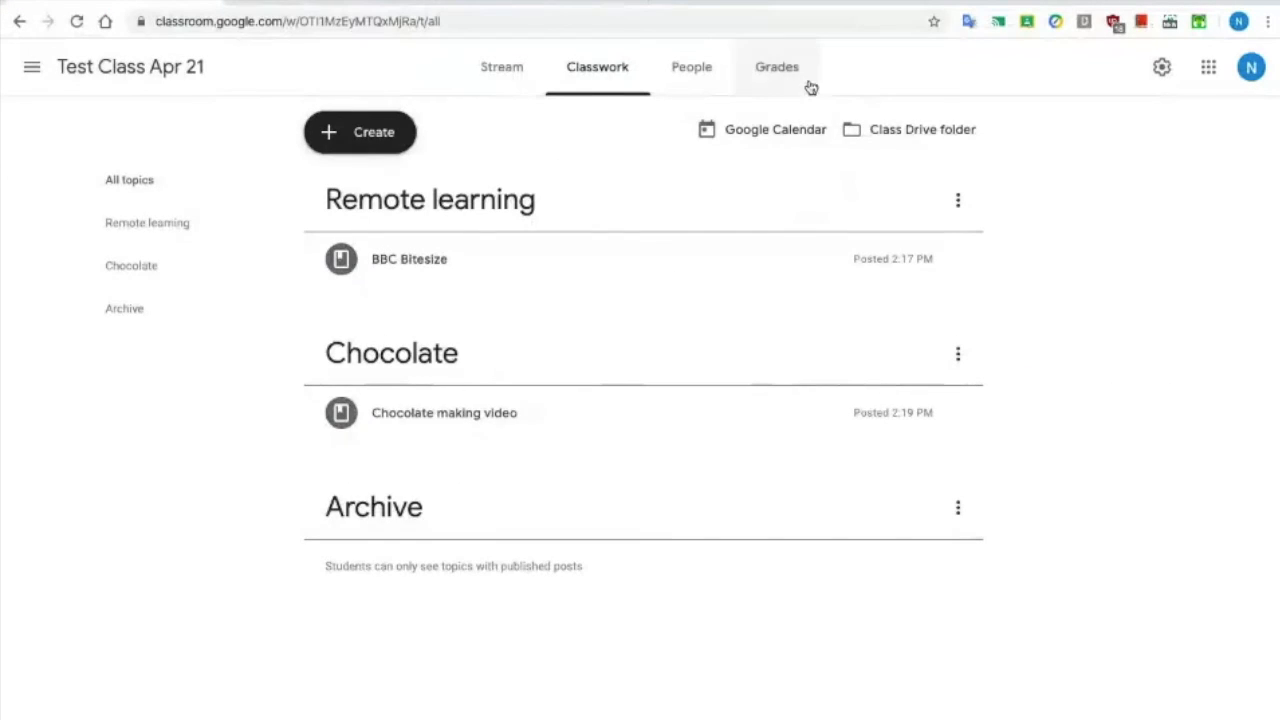
pyautogui.click(922, 131)
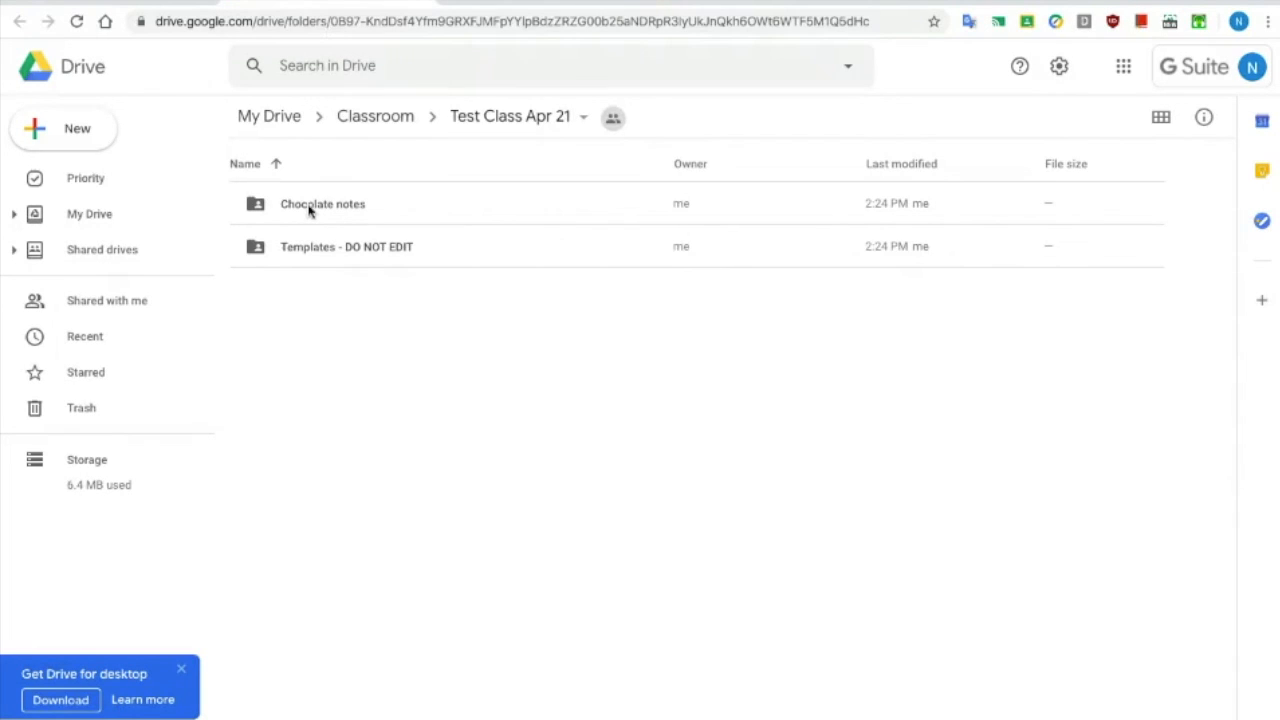
pyautogui.doubleClick(309, 205)
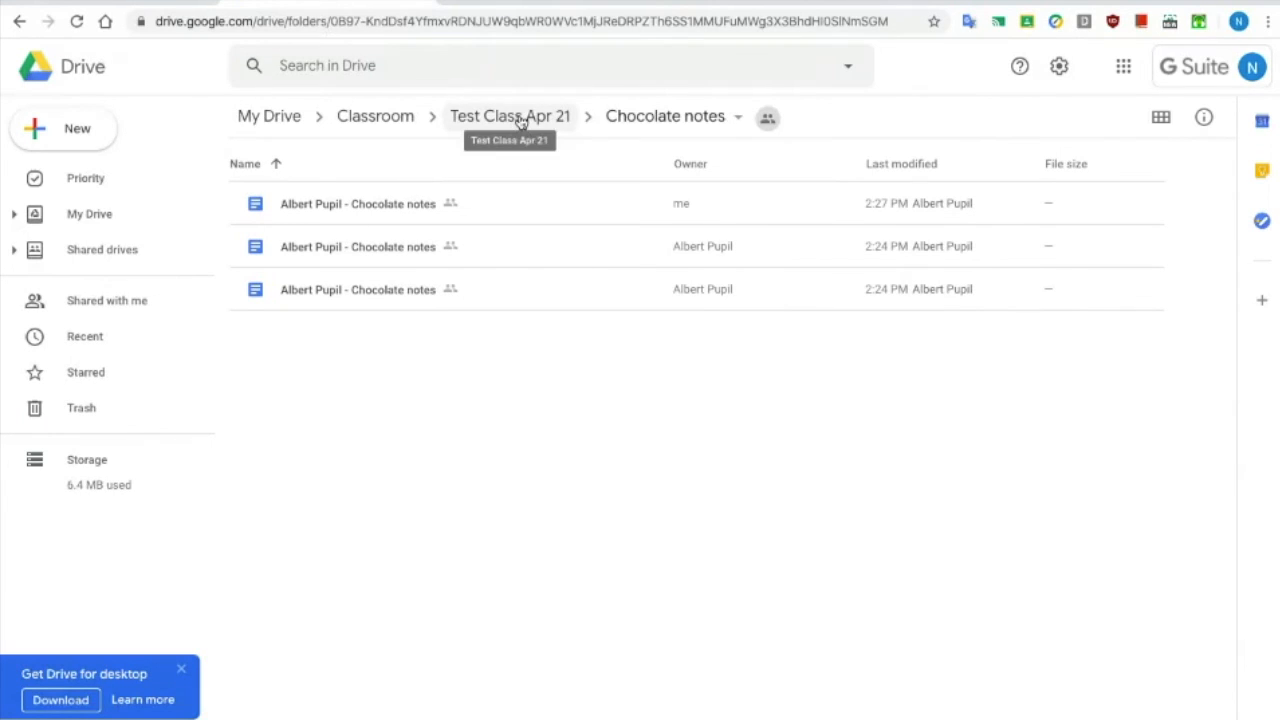
pyautogui.click(175, 2)
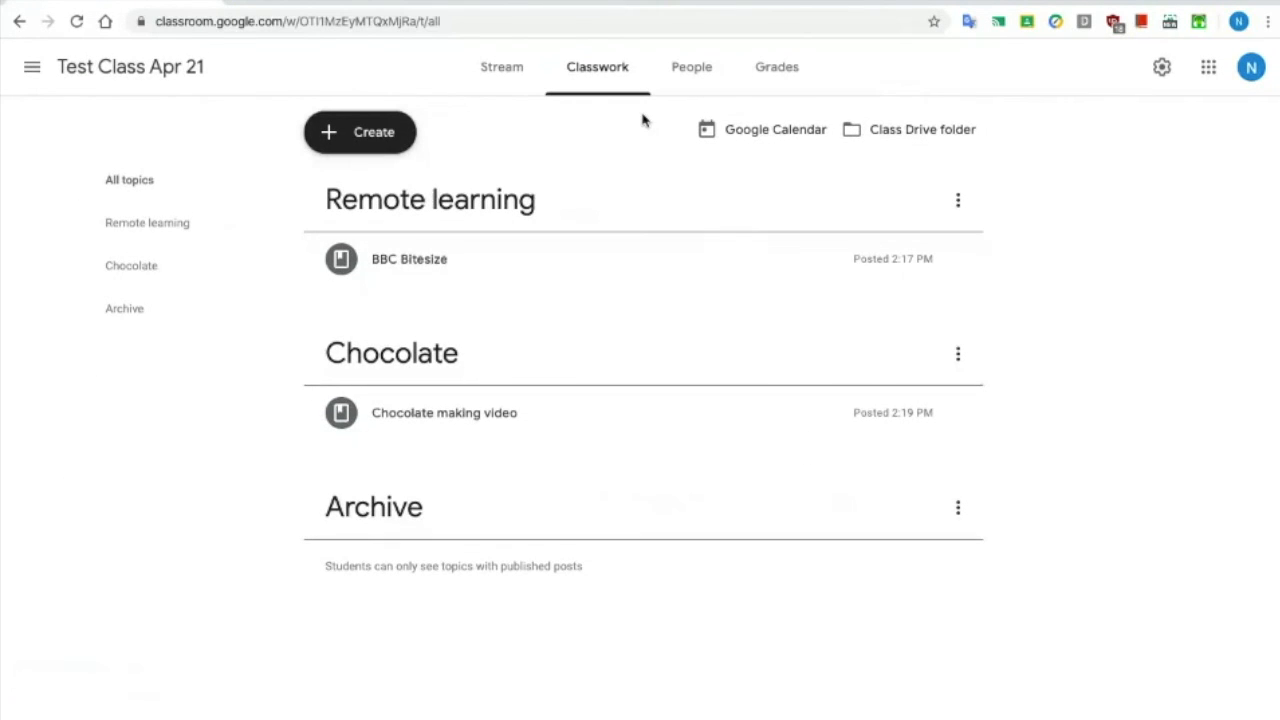
# Go to the class Stream, view the options for sharing an announcement with the class and discard the empty post.
pyautogui.click(505, 78)
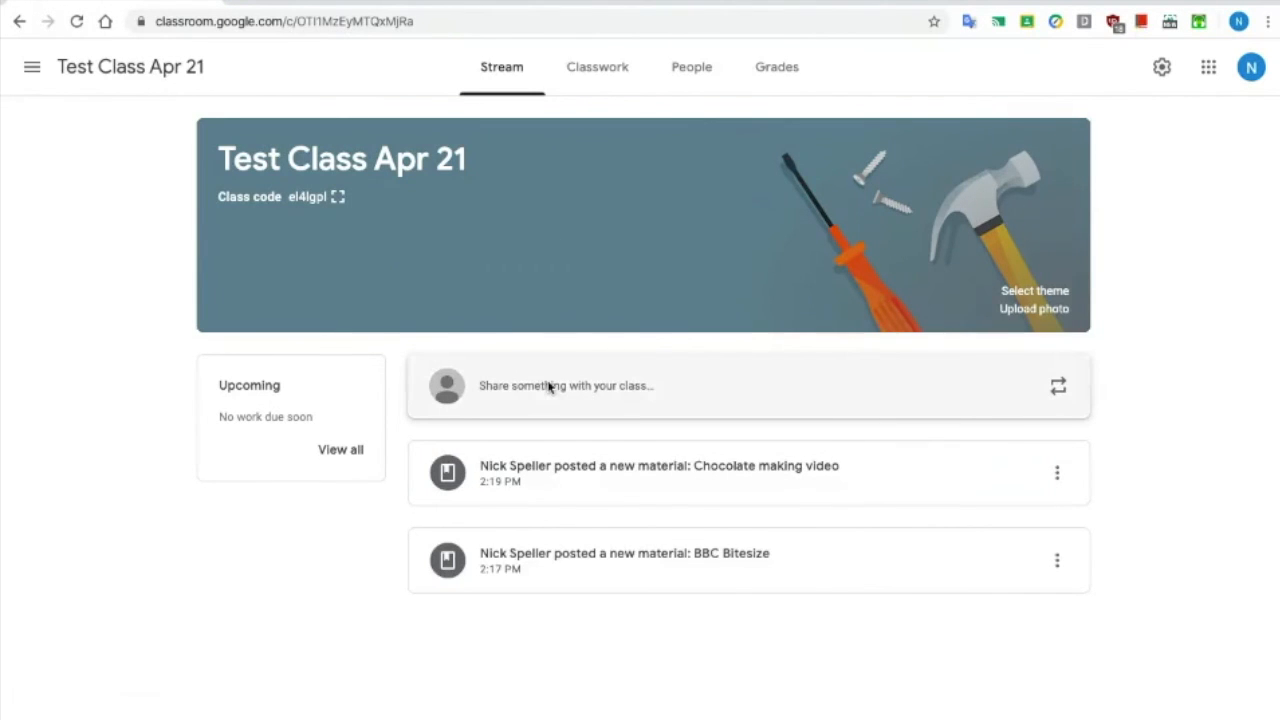
pyautogui.click(549, 387)
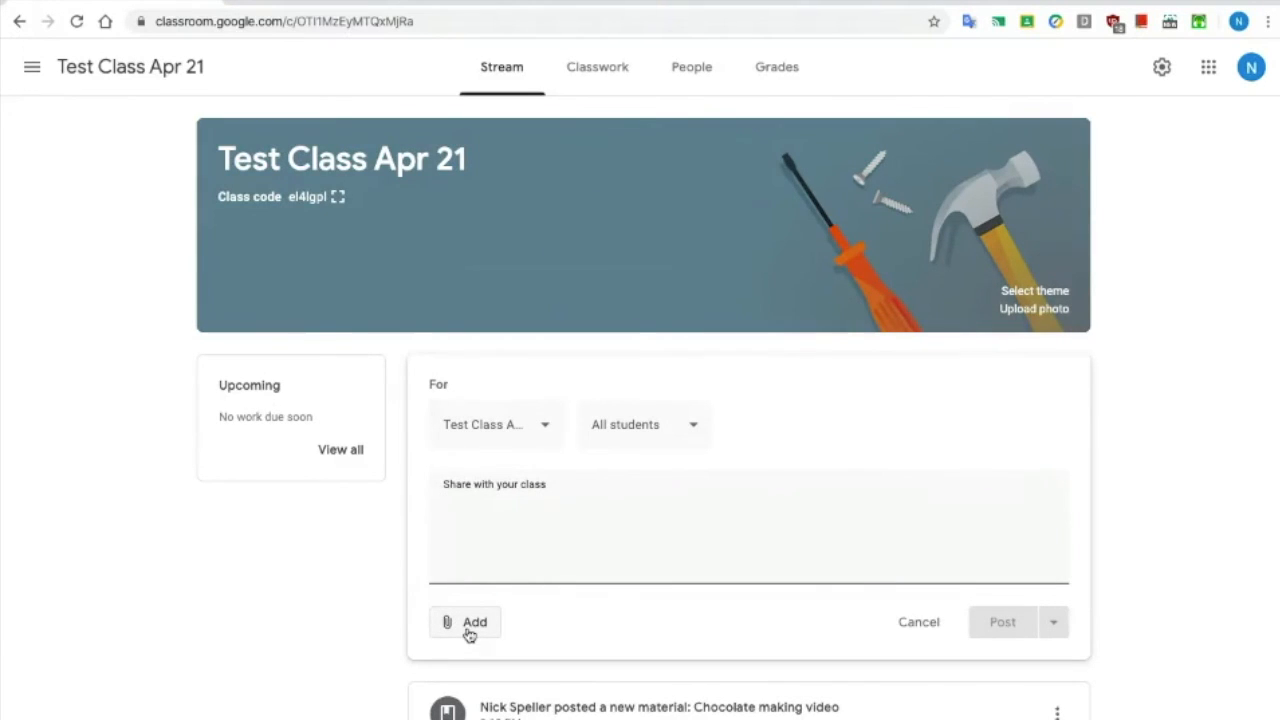
pyautogui.click(920, 622)
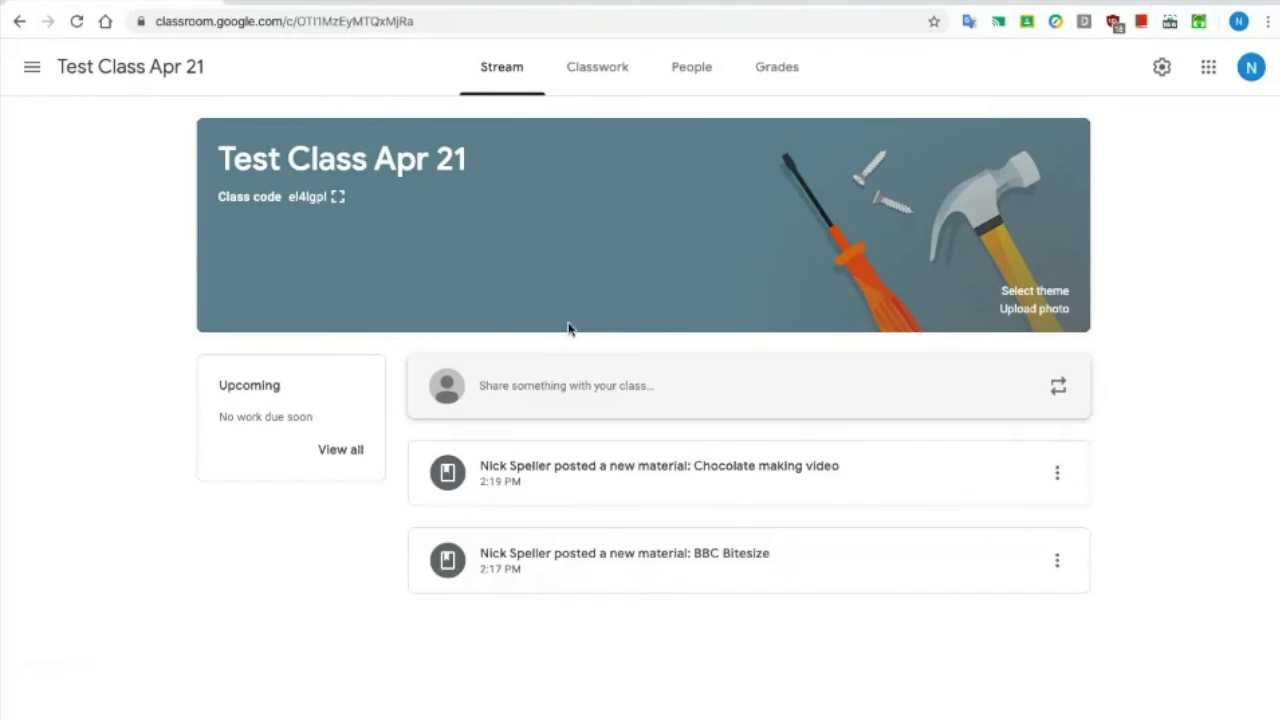